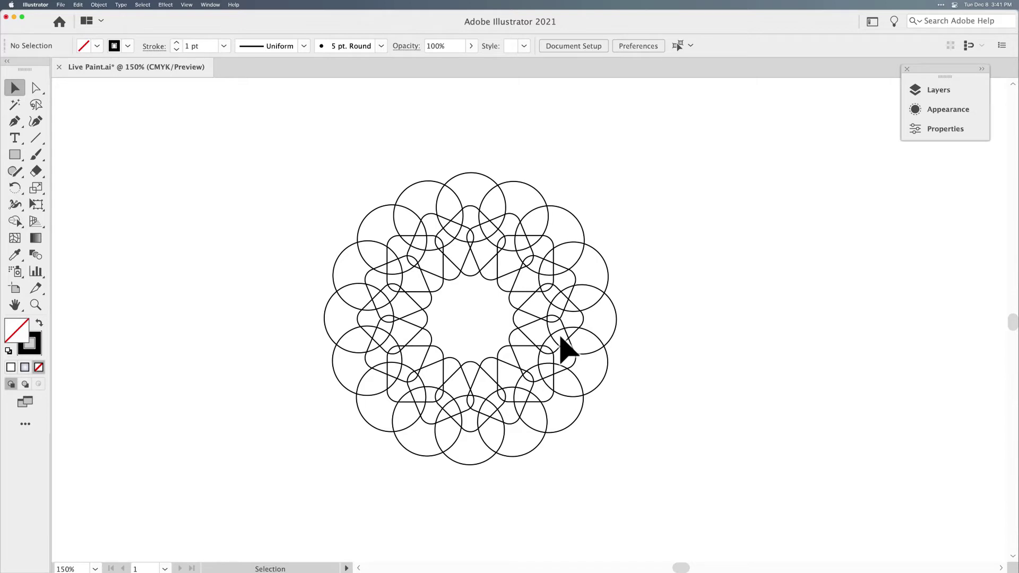
Step: Move the ring of circles off the ring of rounded squares, and undo the move
click(609, 344)
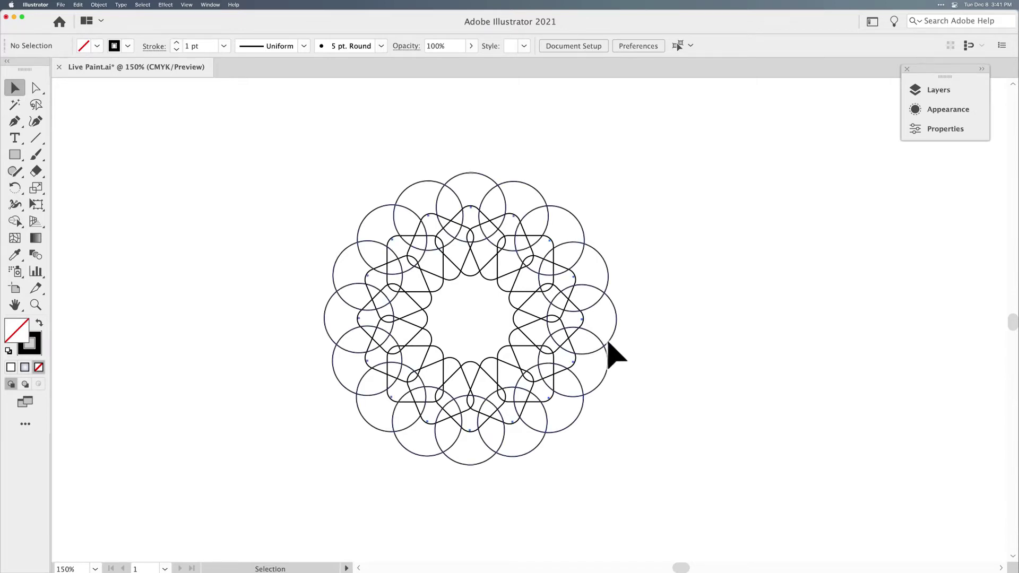
click(653, 345)
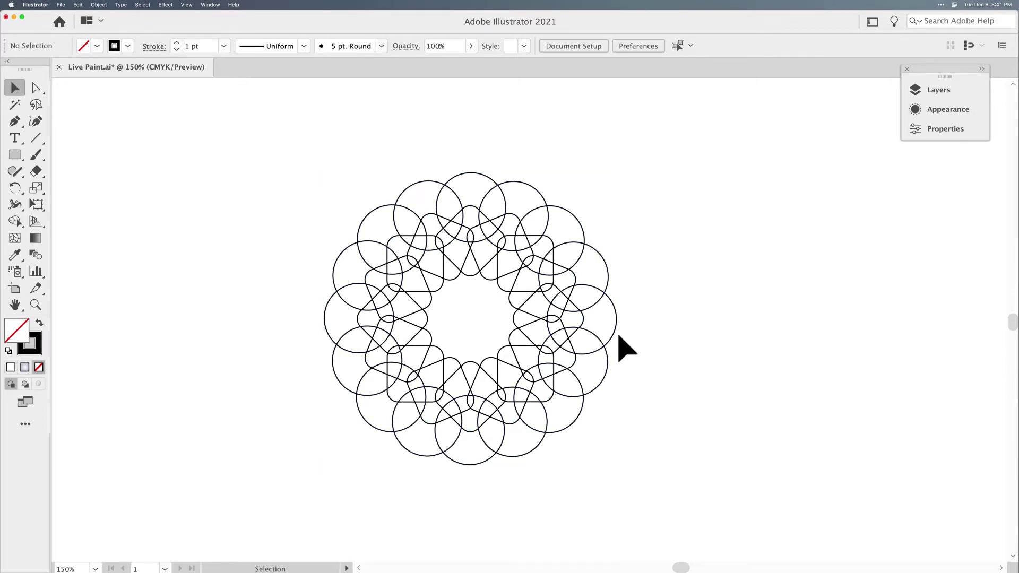
drag(614, 333, 858, 345)
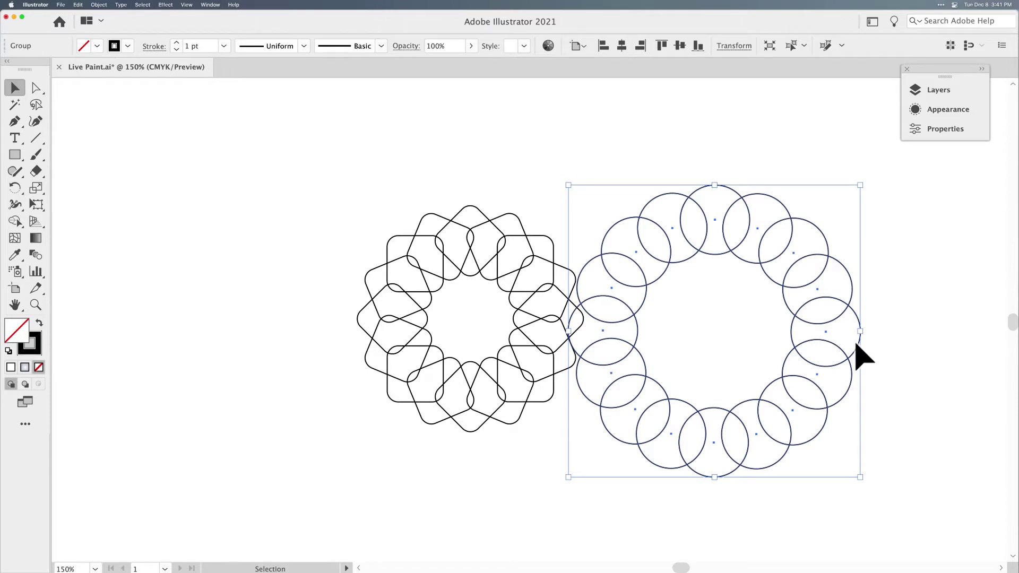
click(476, 277)
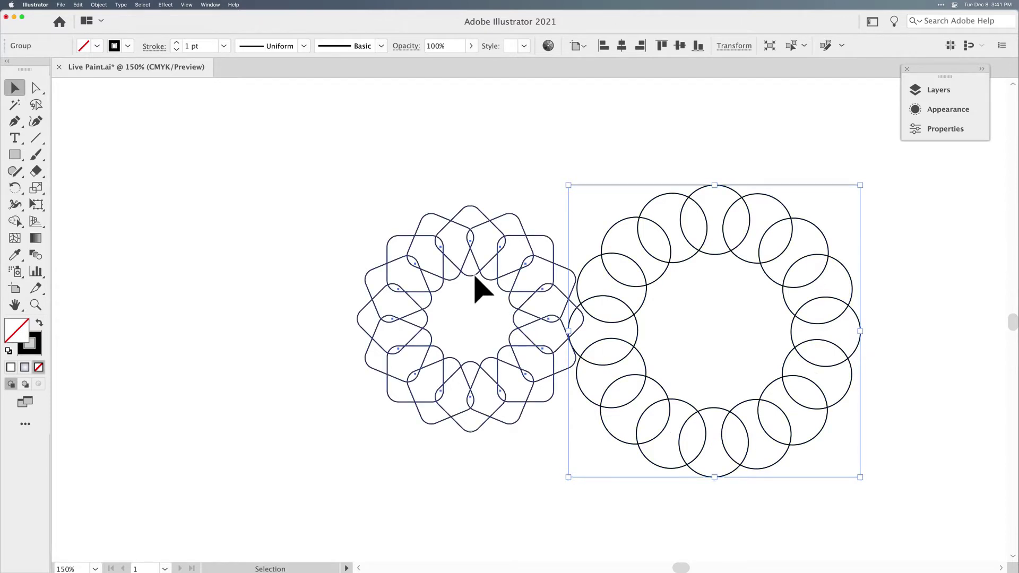
click(476, 277)
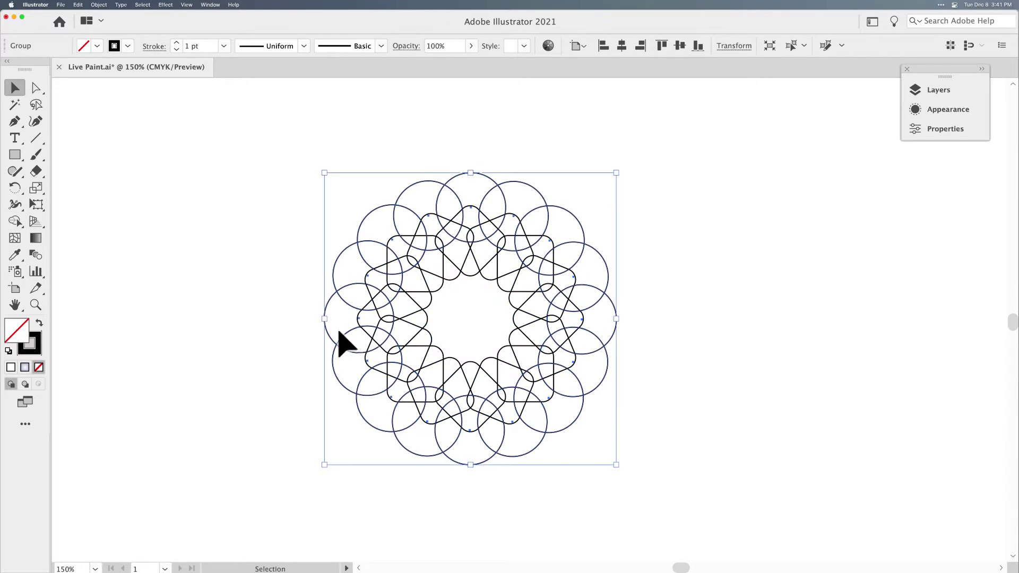
click(251, 352)
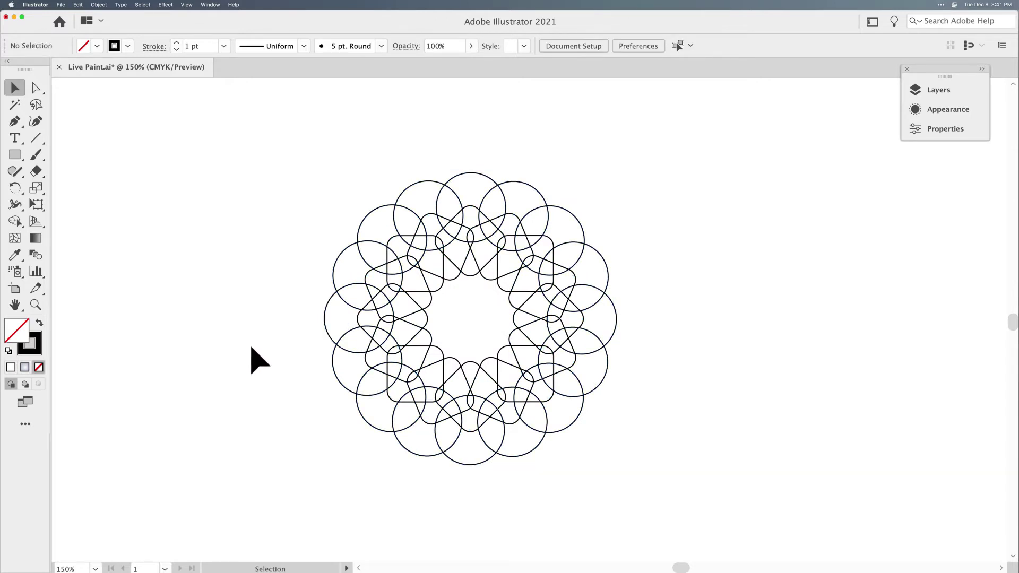
Step: Ungroup the ring of circles and select a single circle to check that it is independent
click(336, 260)
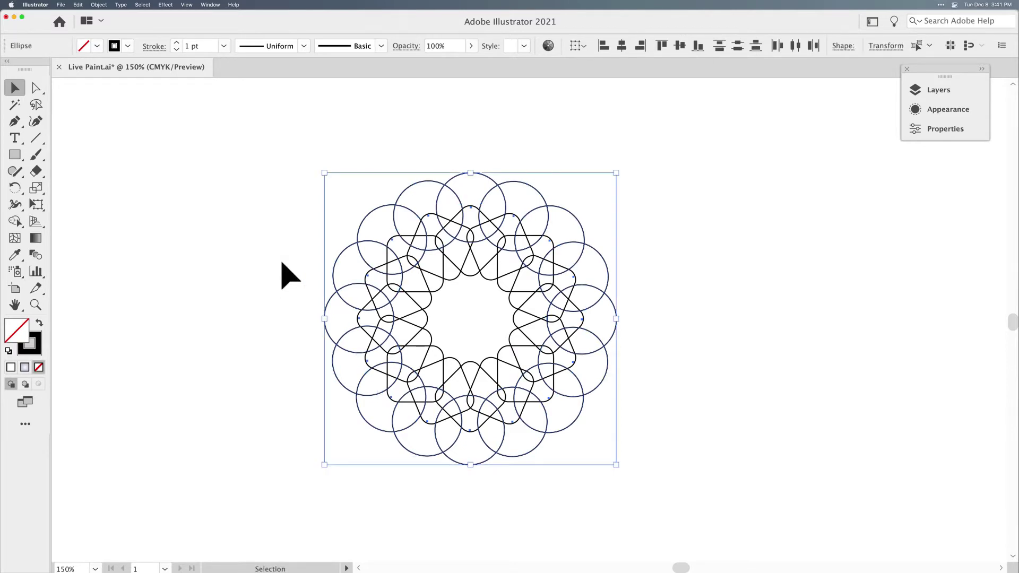
click(282, 275)
click(342, 276)
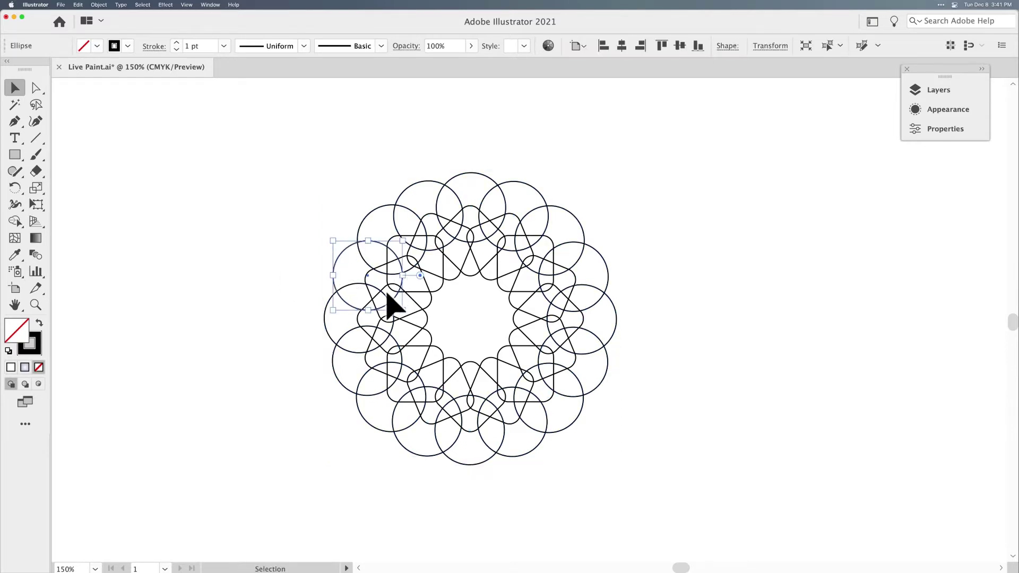
click(301, 265)
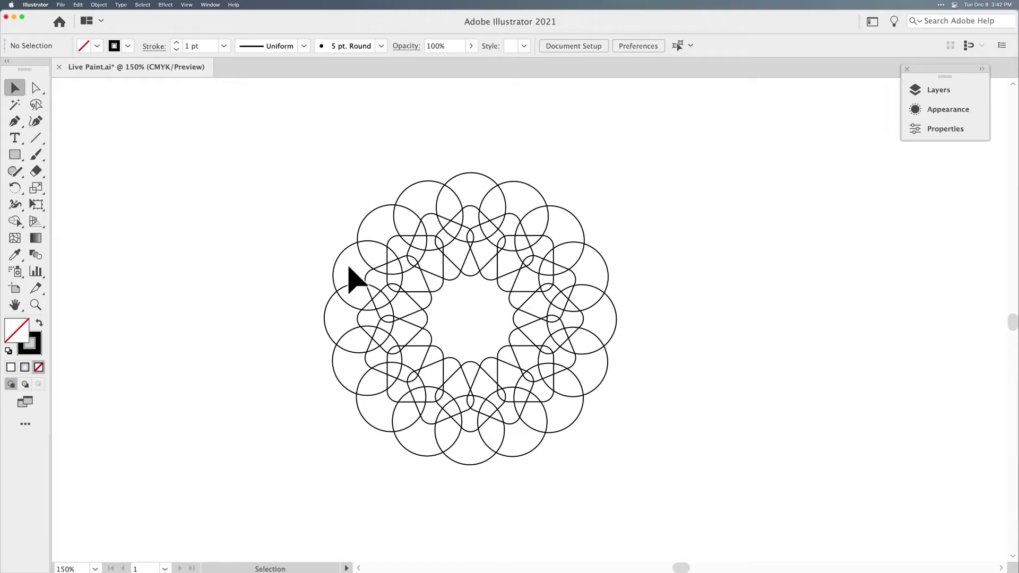
Step: Select all the artwork and use Shape Builder to merge the overlapping segments into eight whole petal shapes spaced around the ring
drag(295, 155, 688, 503)
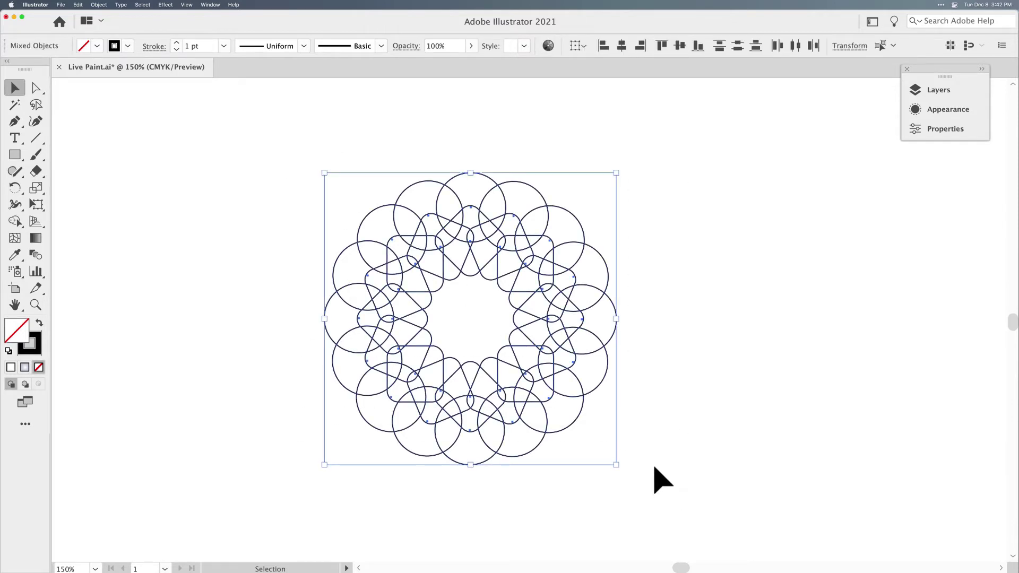
click(657, 467)
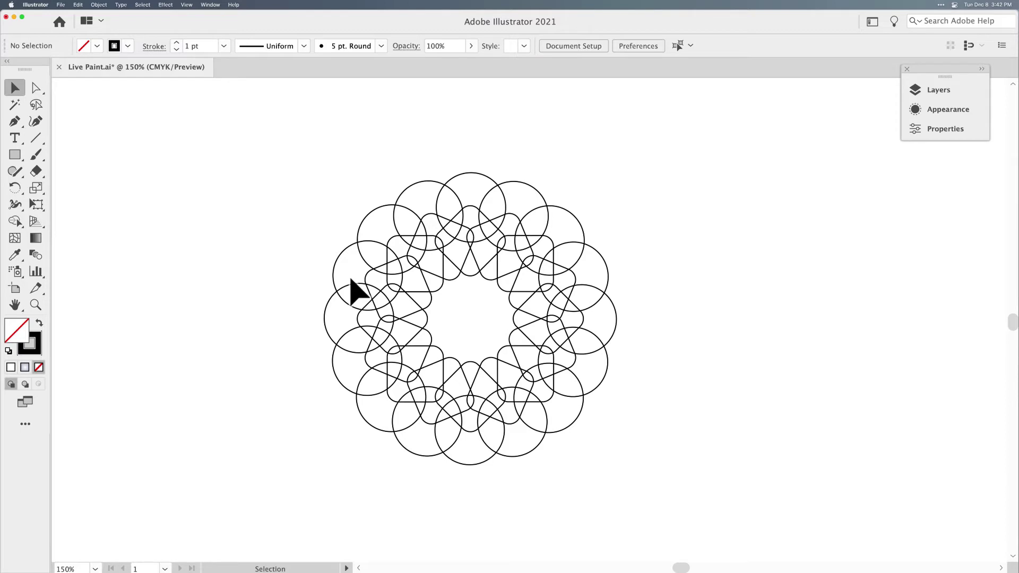
drag(286, 145, 658, 521)
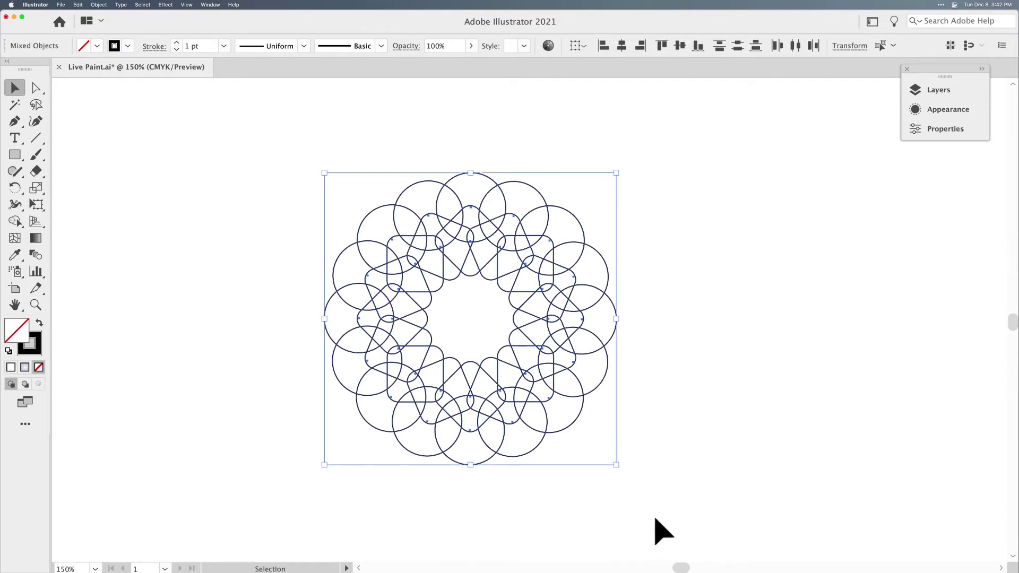
key(shift+m)
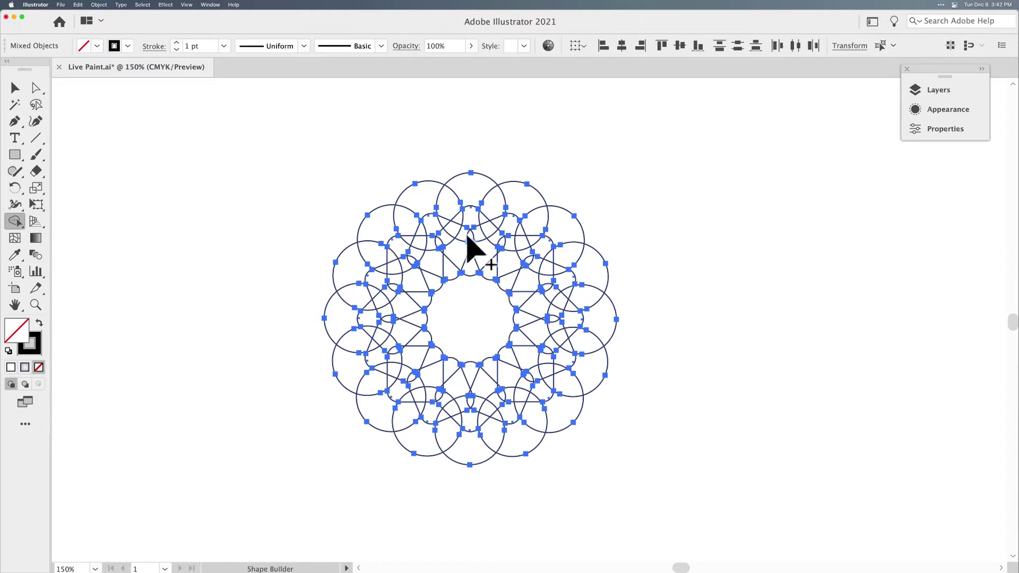
mouse_move(467, 229)
mouse_down()
mouse_move(547, 248)
mouse_move(524, 242)
mouse_move(546, 268)
mouse_up()
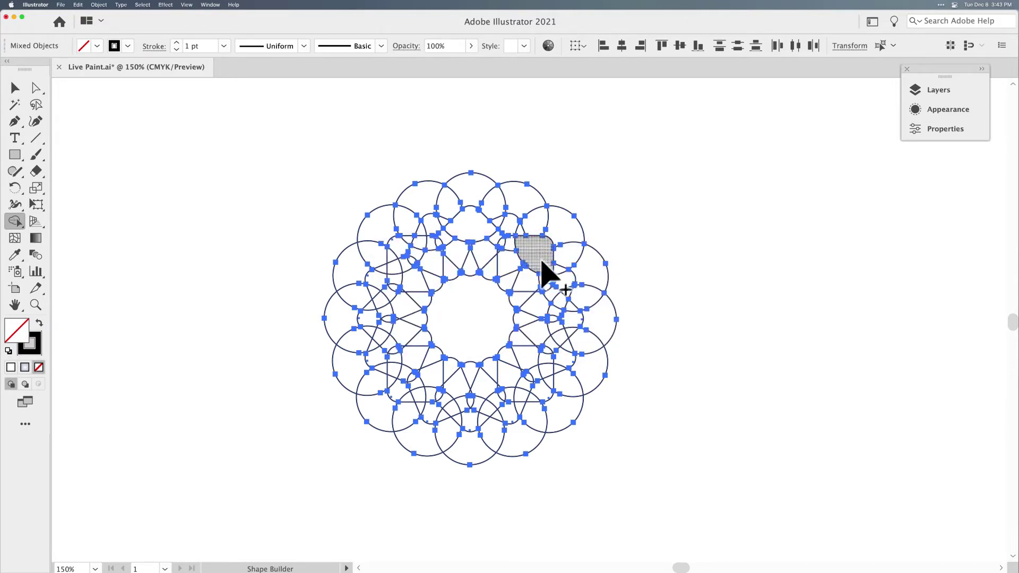
mouse_move(563, 311)
mouse_down()
mouse_move(556, 327)
mouse_move(570, 329)
mouse_up()
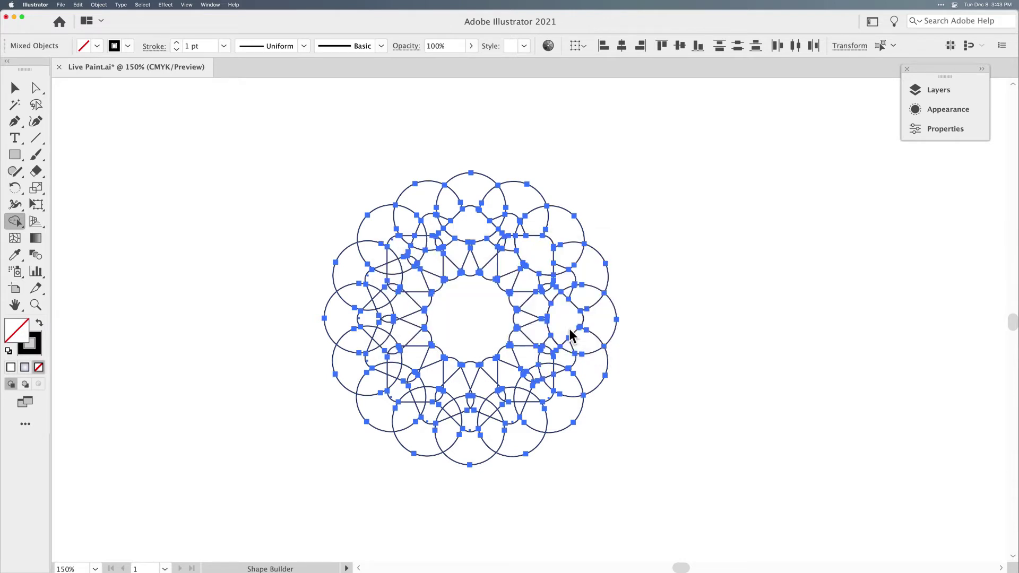
click(534, 399)
drag(479, 417, 453, 416)
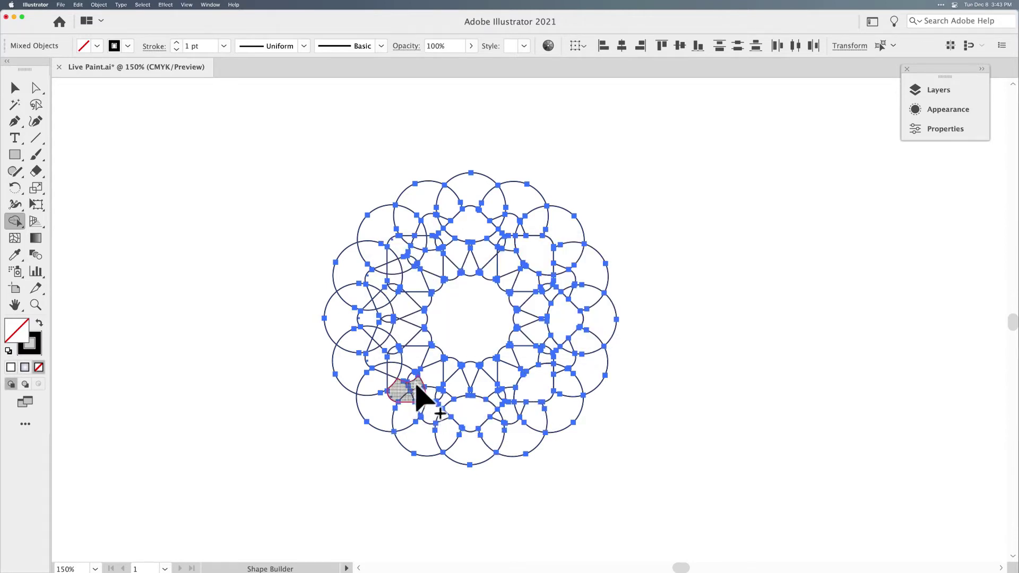
click(397, 383)
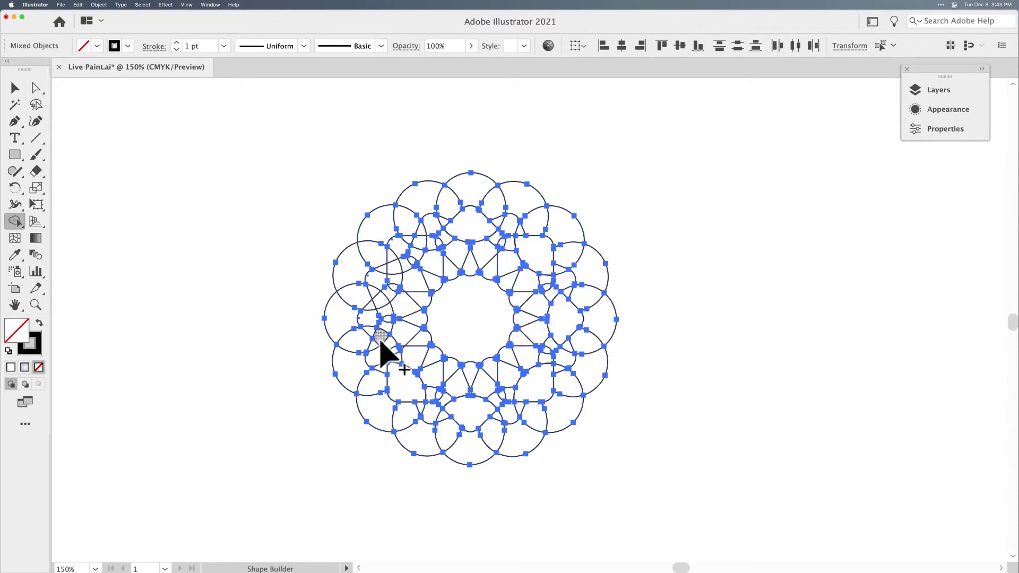
mouse_move(383, 335)
mouse_down()
mouse_move(374, 318)
mouse_move(391, 319)
mouse_move(383, 330)
mouse_up()
mouse_move(401, 266)
mouse_down()
mouse_move(400, 275)
mouse_move(419, 250)
mouse_move(401, 268)
mouse_up()
click(14, 87)
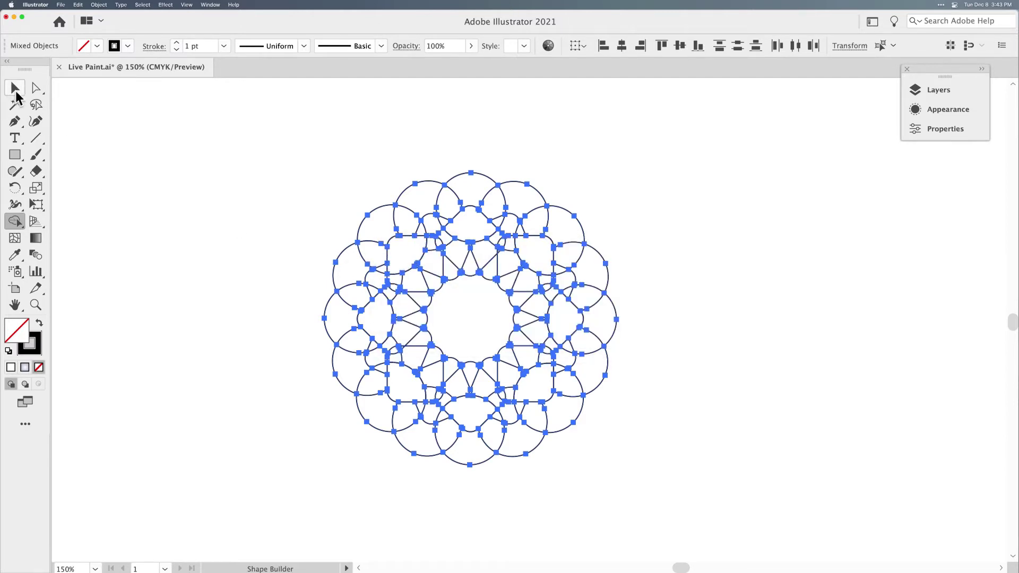
click(192, 161)
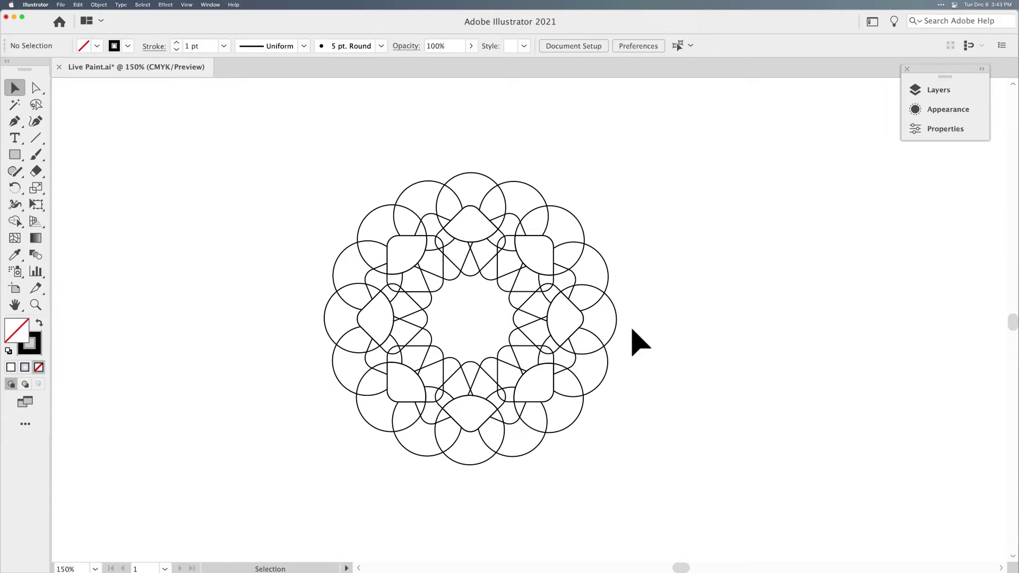
Step: Convert all the ring artwork into a Live Paint group and activate the Live Paint Bucket
drag(296, 149, 679, 526)
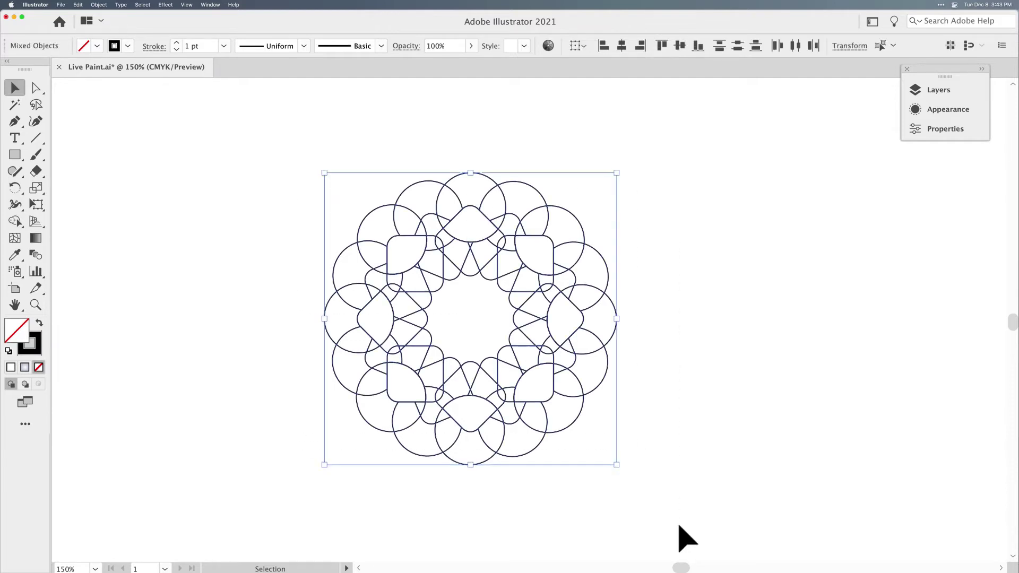
click(98, 5)
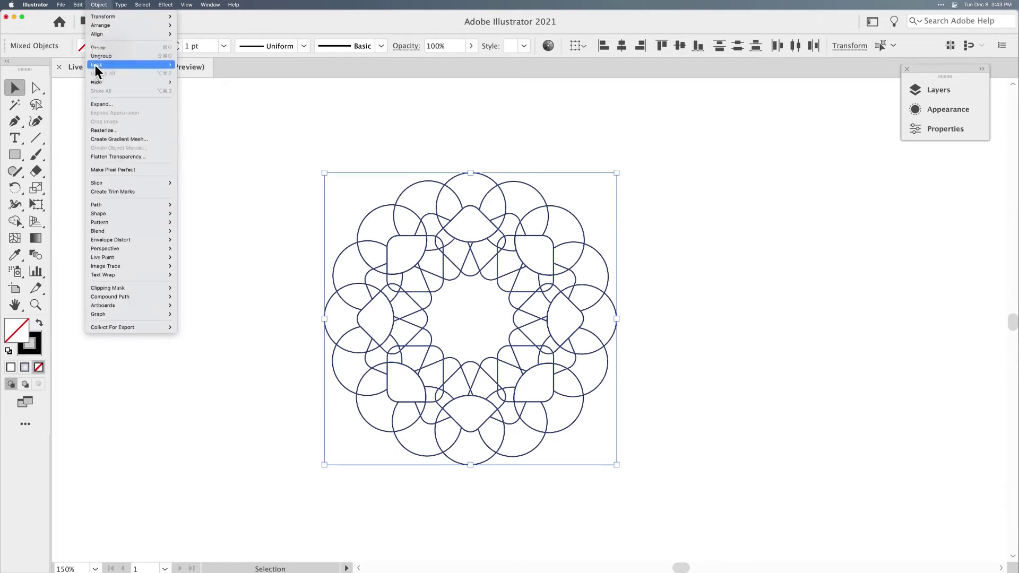
mouse_move(110, 257)
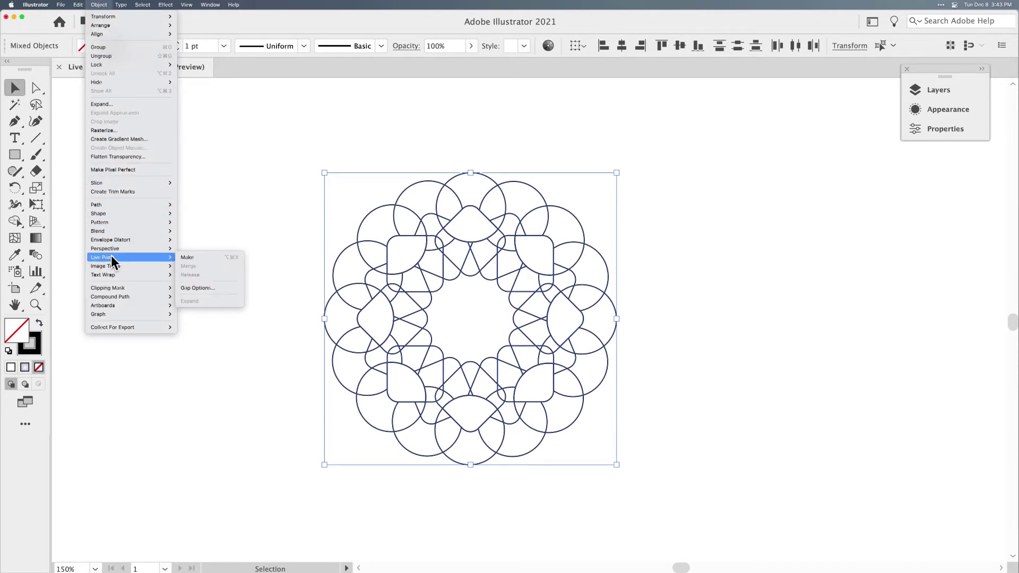
click(212, 257)
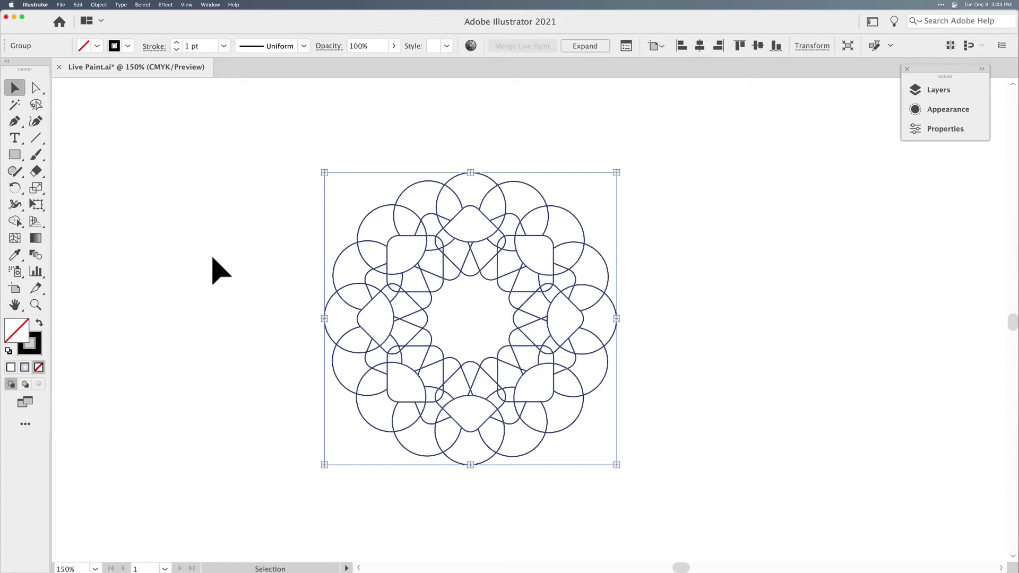
key(shift)
key(shift+k)
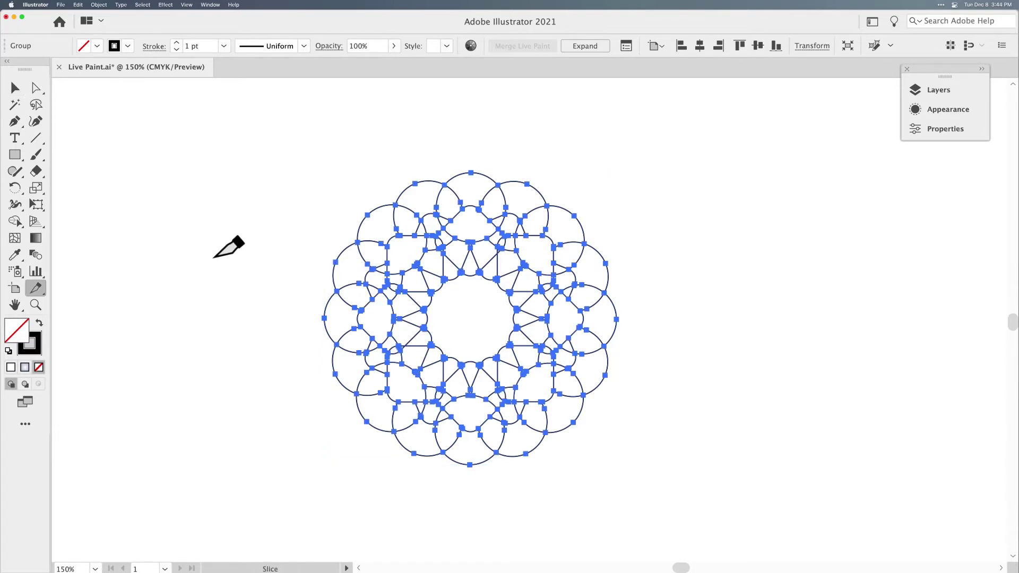
key(k)
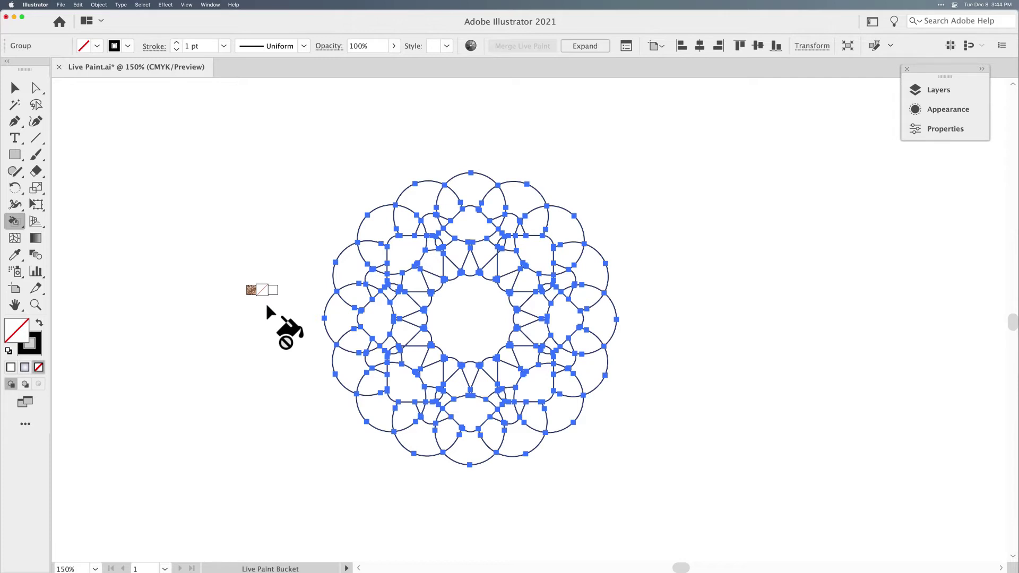
Step: Cycle the Live Paint Bucket's fill through the swatches, past yellow and magenta, to bright red
key(Right)
key(Right)
key(Right)
key(Right)
key(Right)
key(Right)
key(Right)
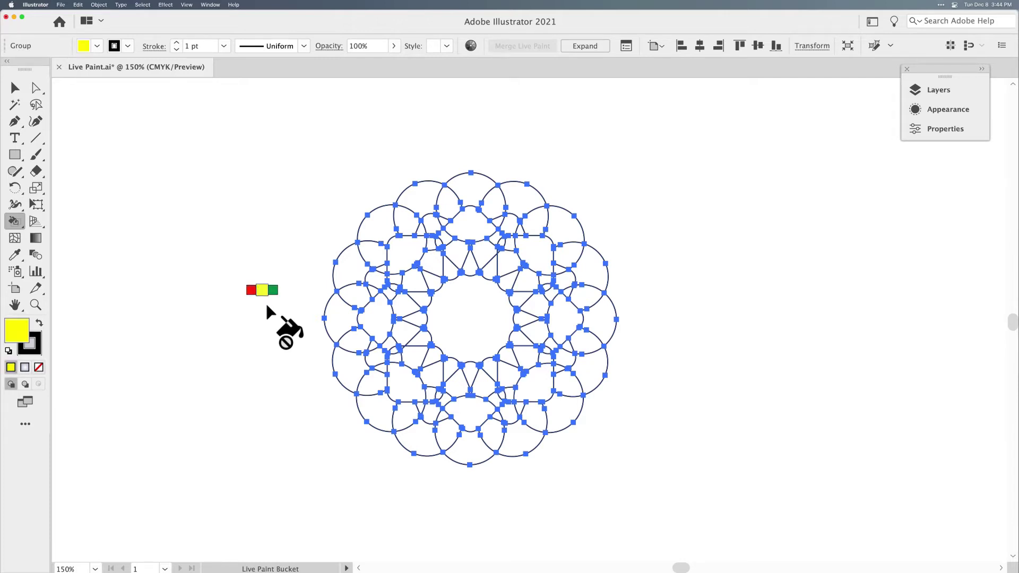
key(Right)
key(Right)
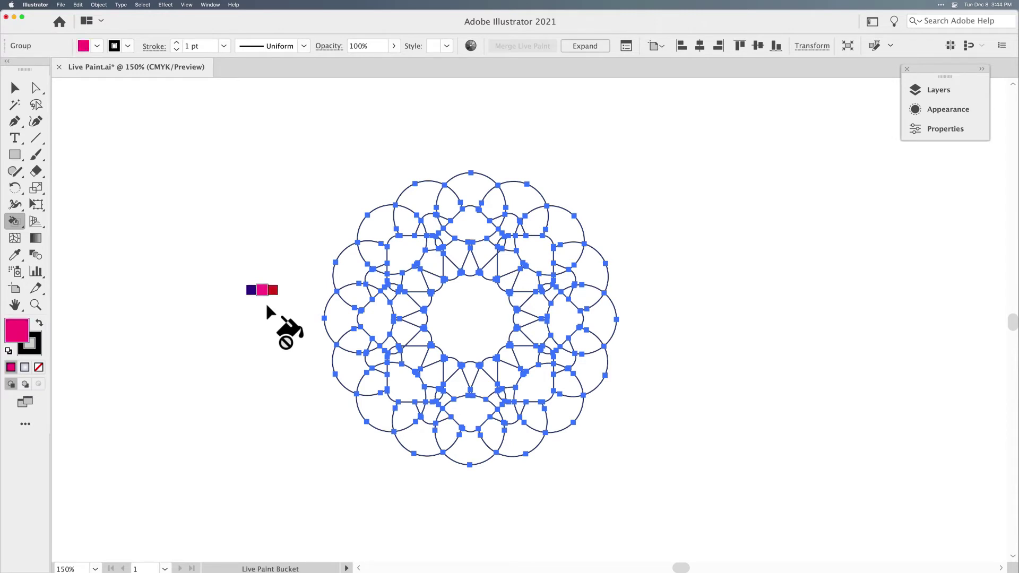
key(Right)
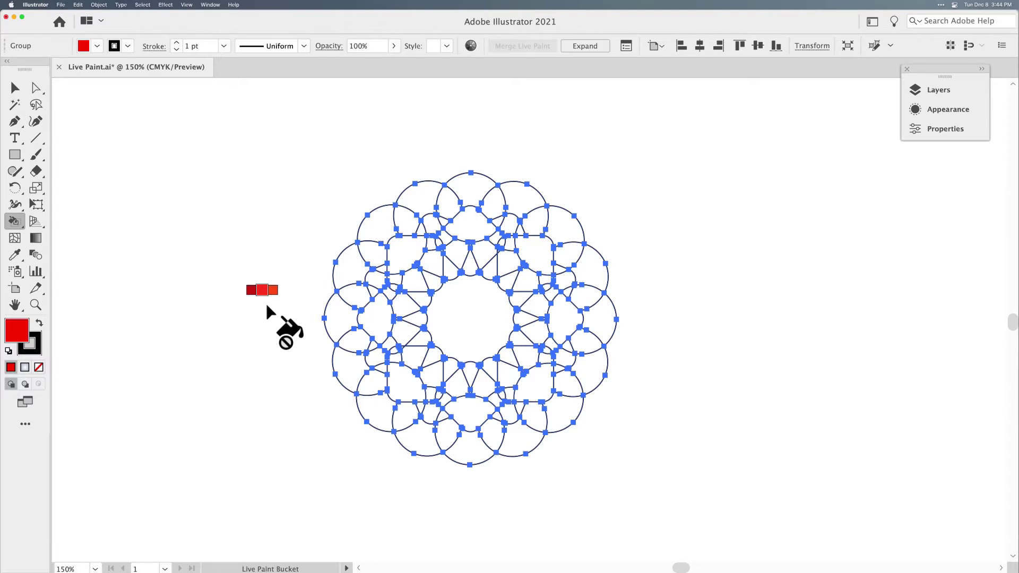
Step: View the document's fill swatches in a widened list to examine their order and colour groups
click(97, 46)
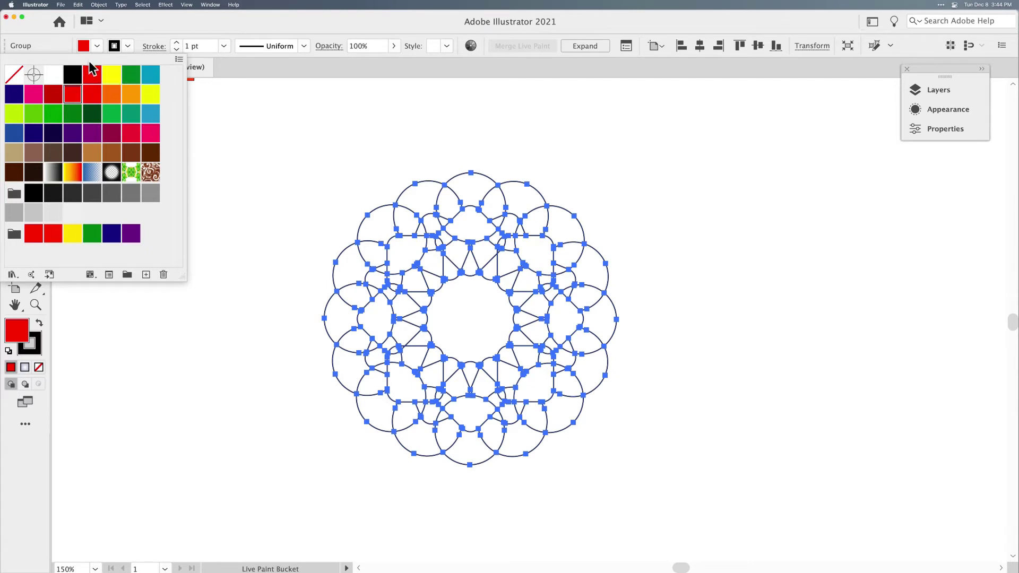
drag(185, 282, 252, 261)
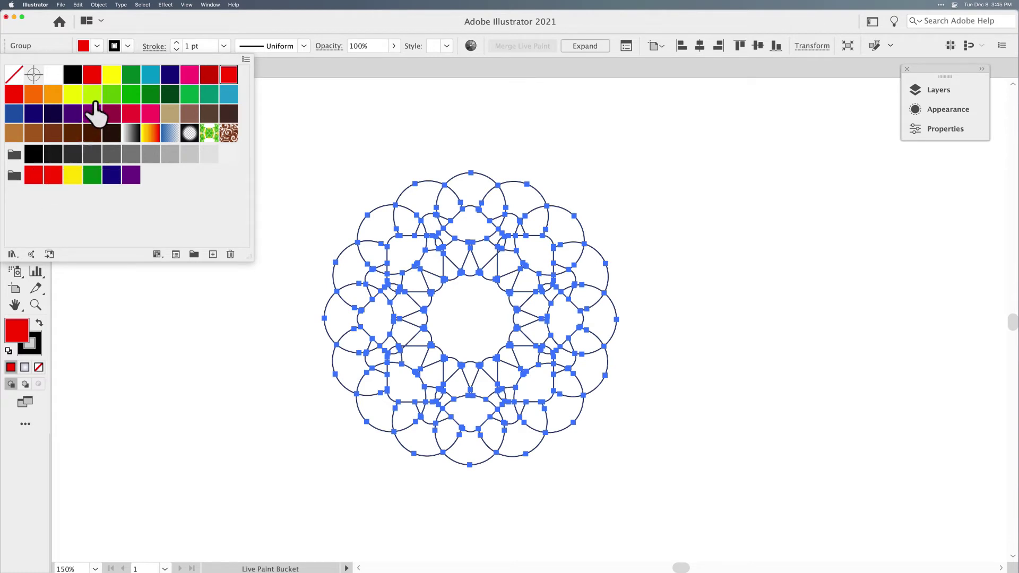
click(98, 45)
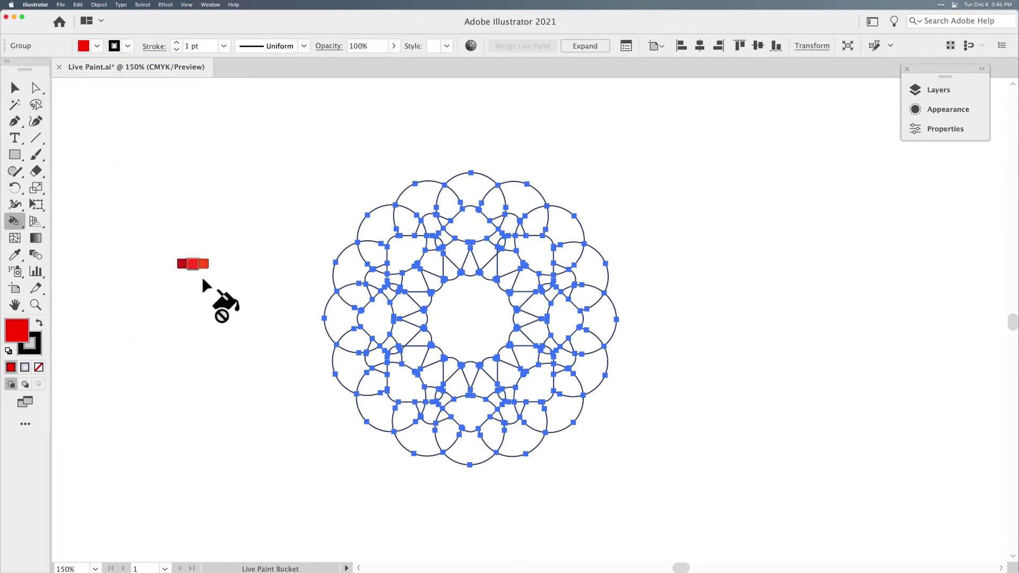
Step: Cycle the Live Paint Bucket's fill from red through the greens, browns, gradients and patterns, and around to black
key(Right)
key(Right)
key(Right)
key(Right)
key(Right)
key(Right)
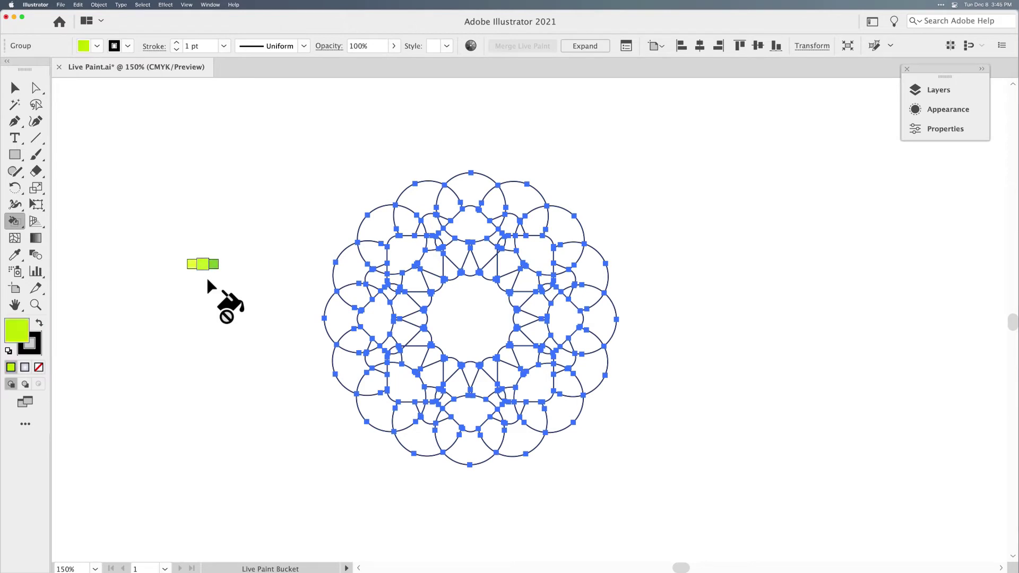
key(Left)
key(Left)
key(Right)
key(Left)
key(Right)
key(Right)
key(Right)
key(Right)
key(Right)
key(Right)
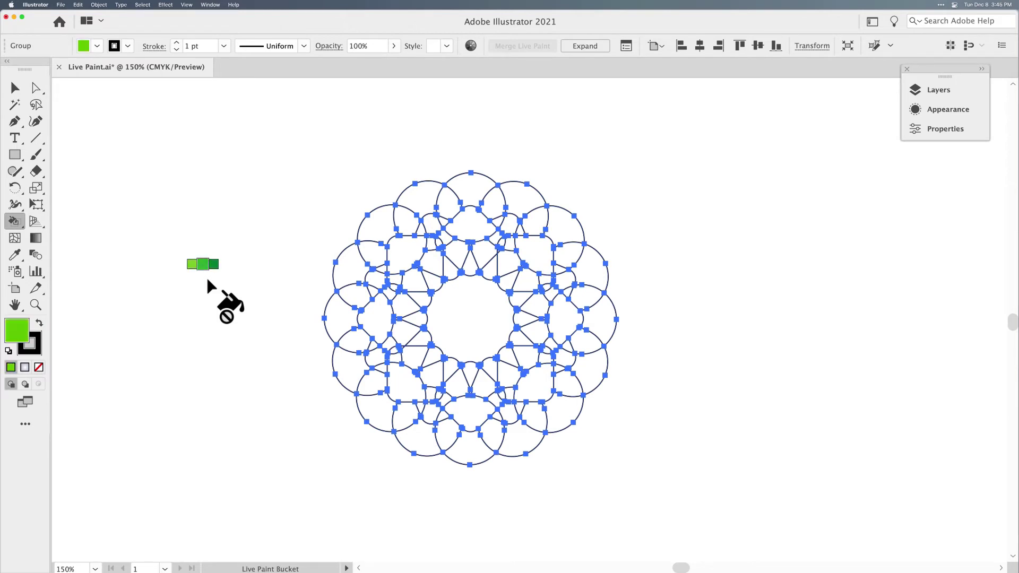
key(Right)
key(Right)
key(Right)
key(Right)
key(Right)
key(Right)
key(Right)
key(Right)
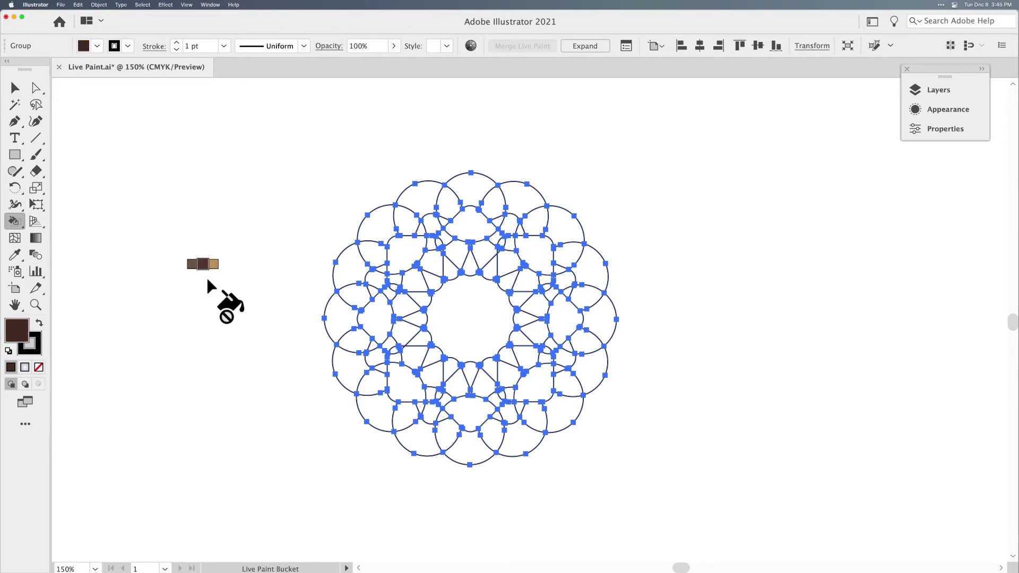
key(Right)
key(Right)
key(Right)
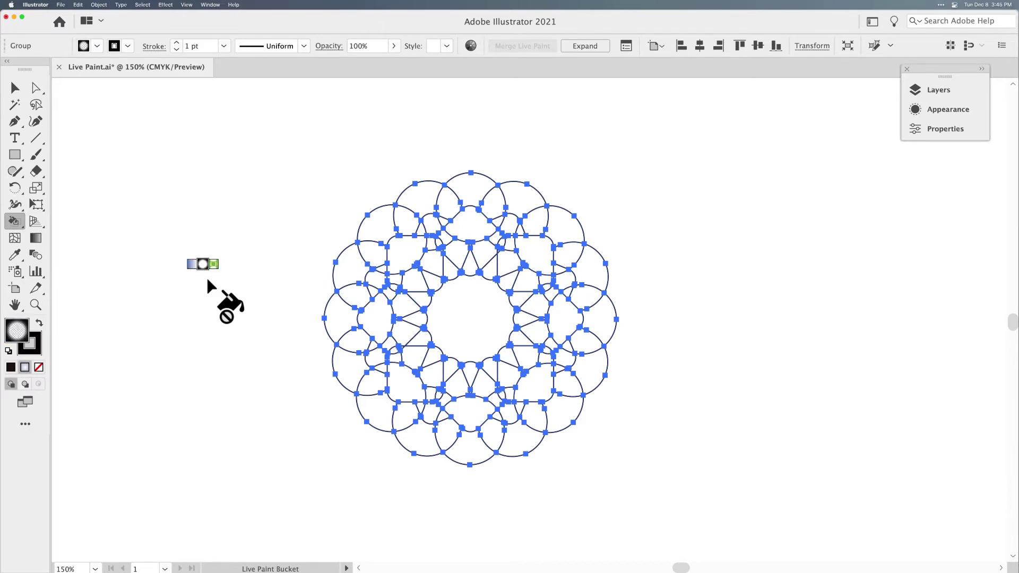
key(Right)
key(Right)
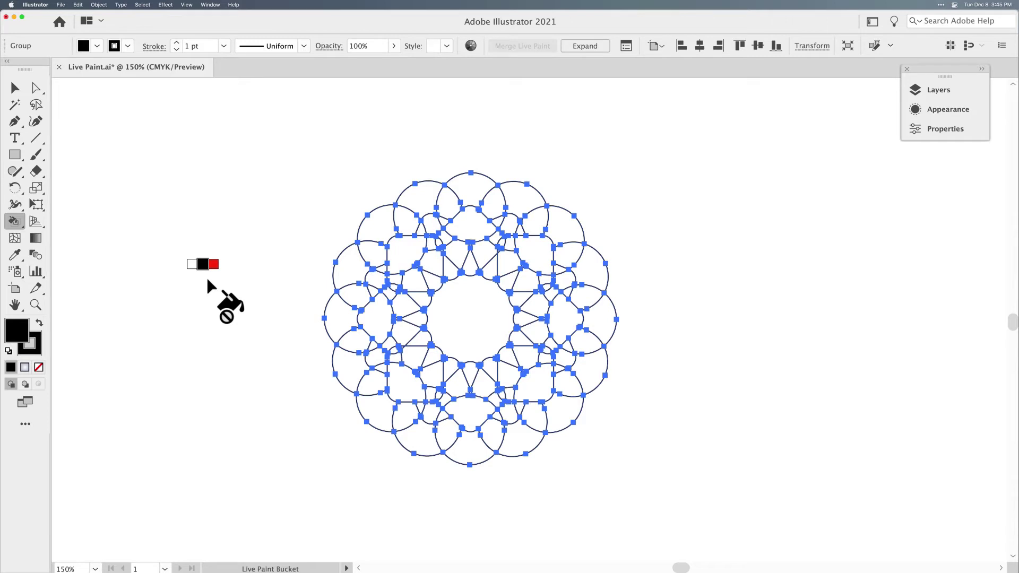
Step: Cycle the Live Paint Bucket's fill through the gray colour group to the lightest gray and check its place among the swatches
key(Right)
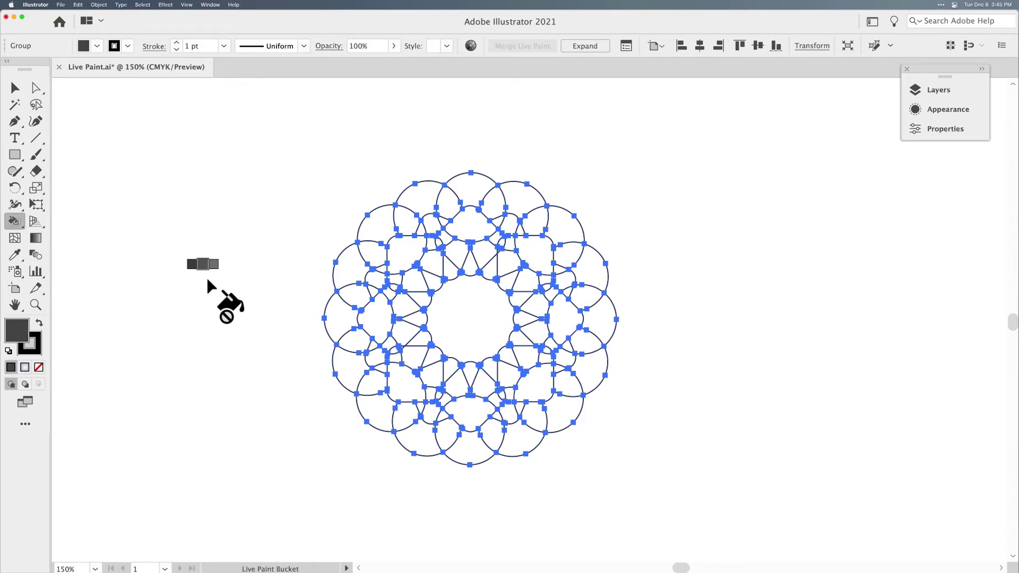
key(Right)
key(Right)
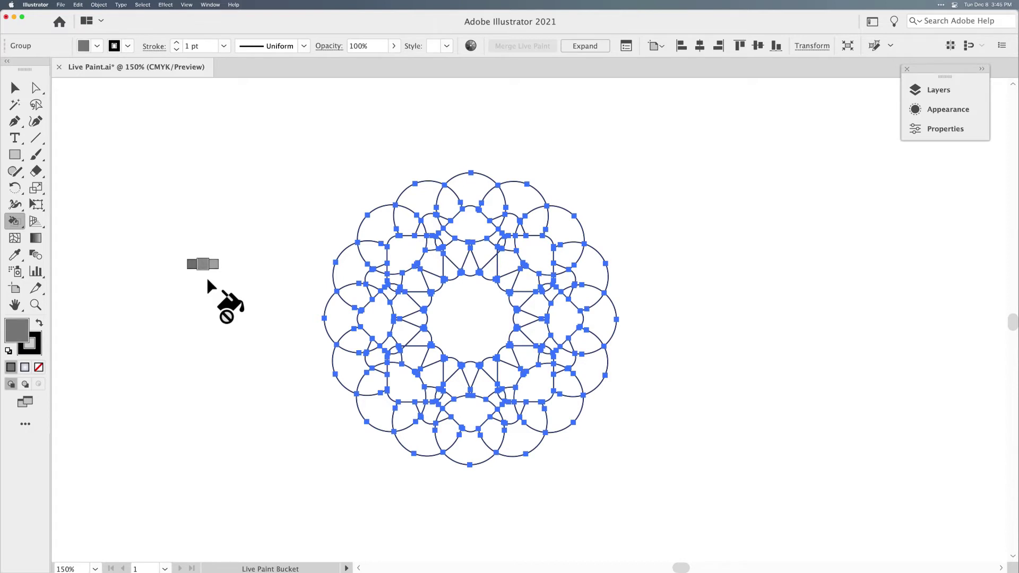
key(Right)
key(Right)
key(Right)
key(Right)
key(Right)
key(Right)
key(d)
click(98, 46)
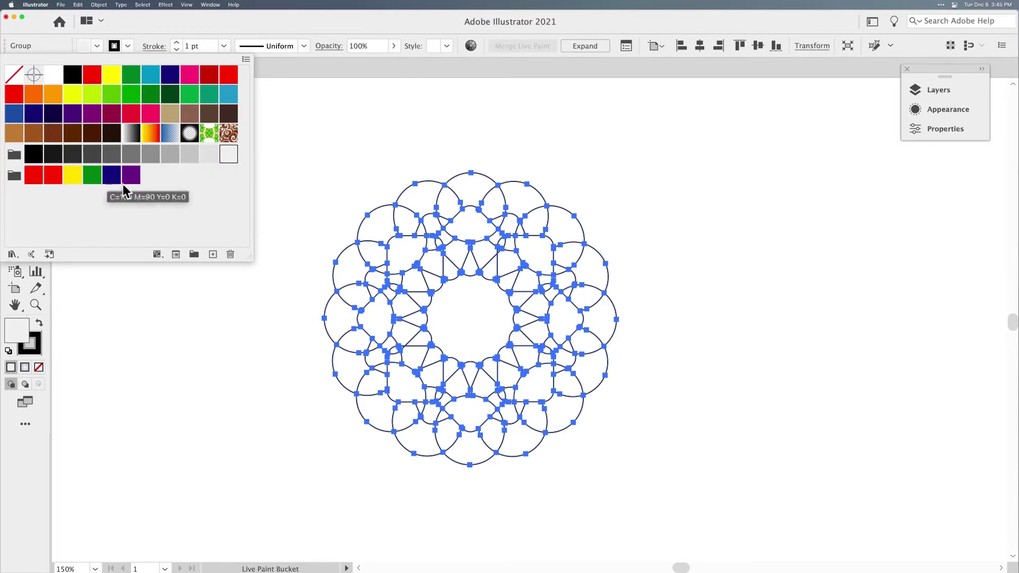
click(96, 45)
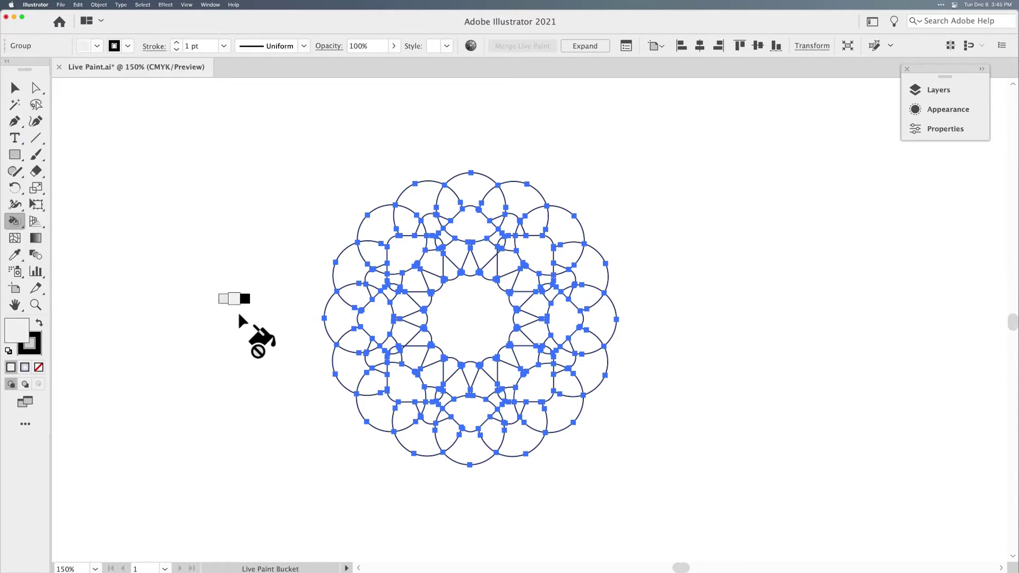
Step: Set the Live Paint Bucket's fill to the orange swatch and paint all sixteen outer crescent faces of the ring
key(Right)
key(Right)
key(Right)
key(Right)
key(Right)
key(Right)
key(Down)
key(Right)
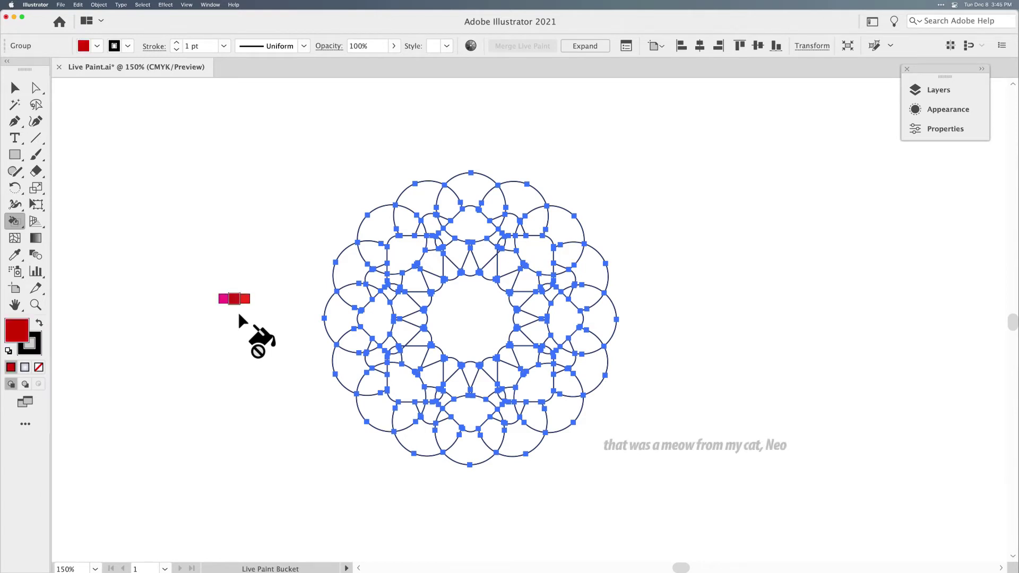
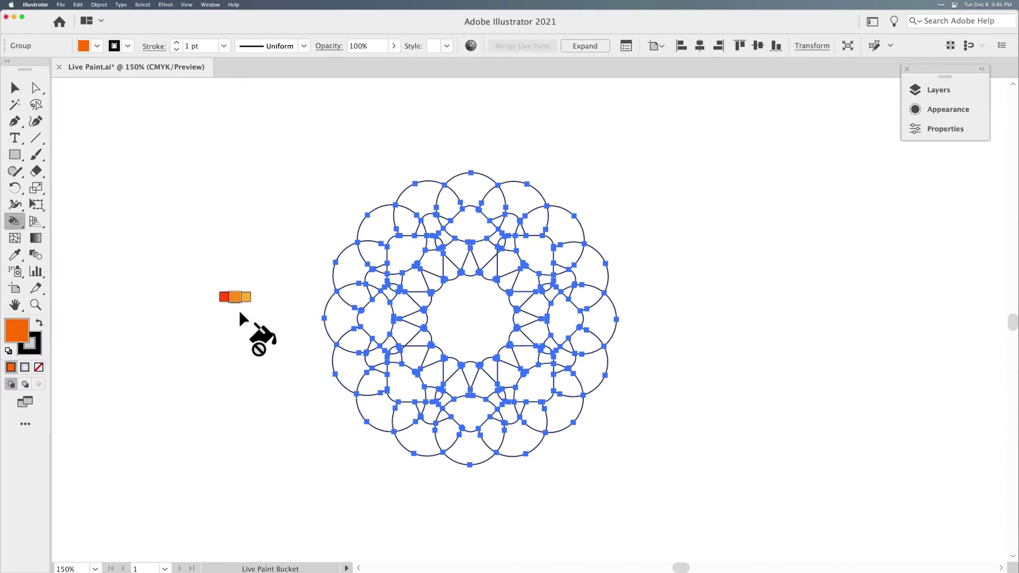
click(419, 199)
click(467, 192)
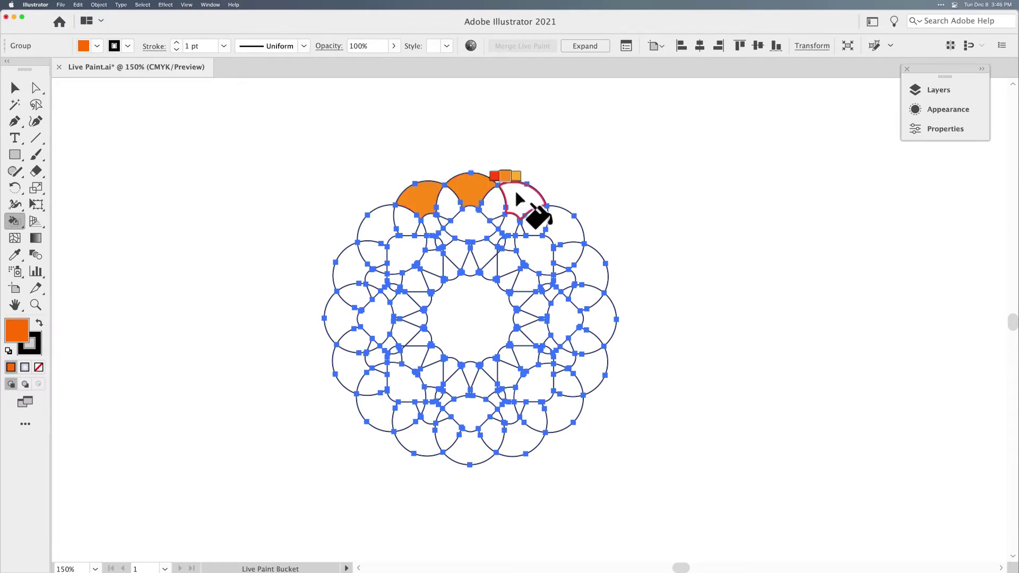
click(524, 200)
click(560, 219)
click(590, 272)
click(599, 316)
click(590, 371)
click(558, 416)
click(518, 438)
click(471, 445)
click(395, 433)
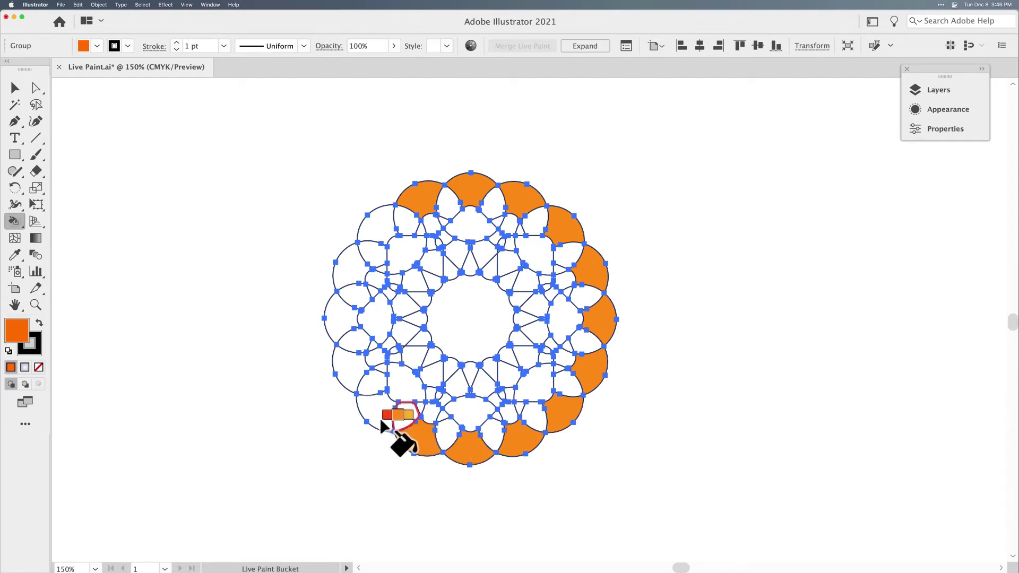
click(377, 411)
click(351, 368)
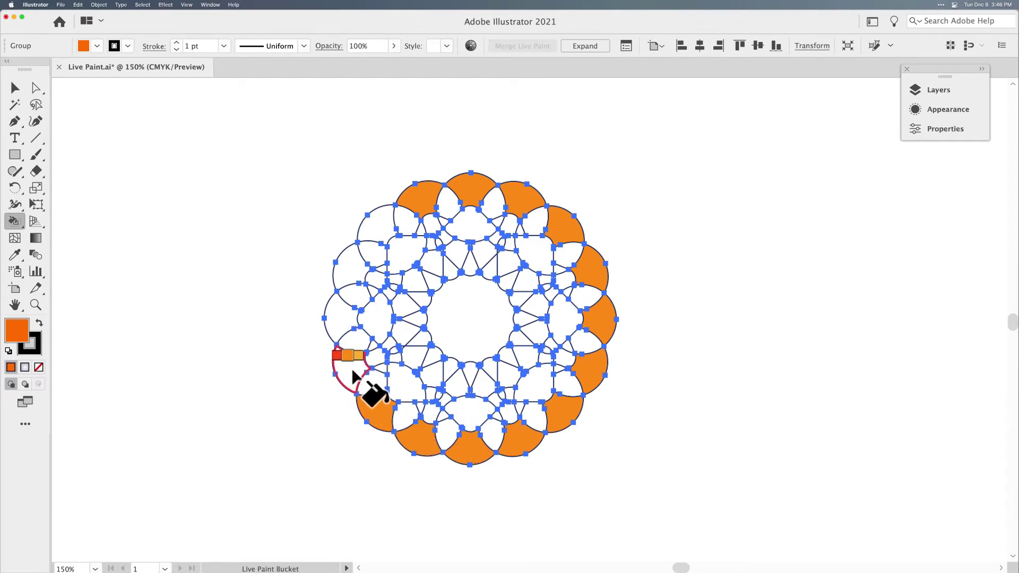
click(338, 323)
click(341, 268)
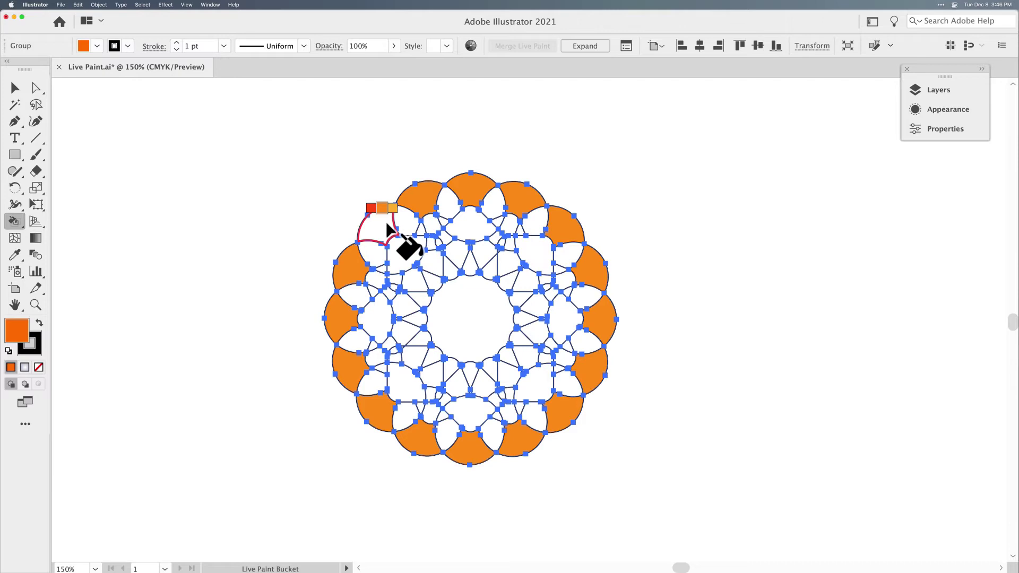
click(388, 227)
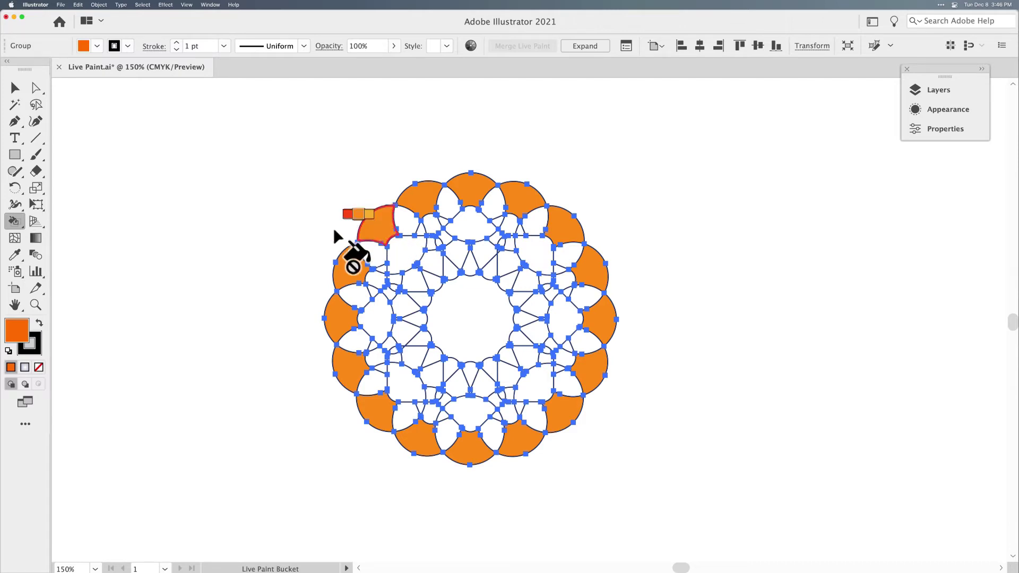
Step: Set the fill to lime green and paint the eight merged petal shapes spaced around the ring
key(Right)
key(Right)
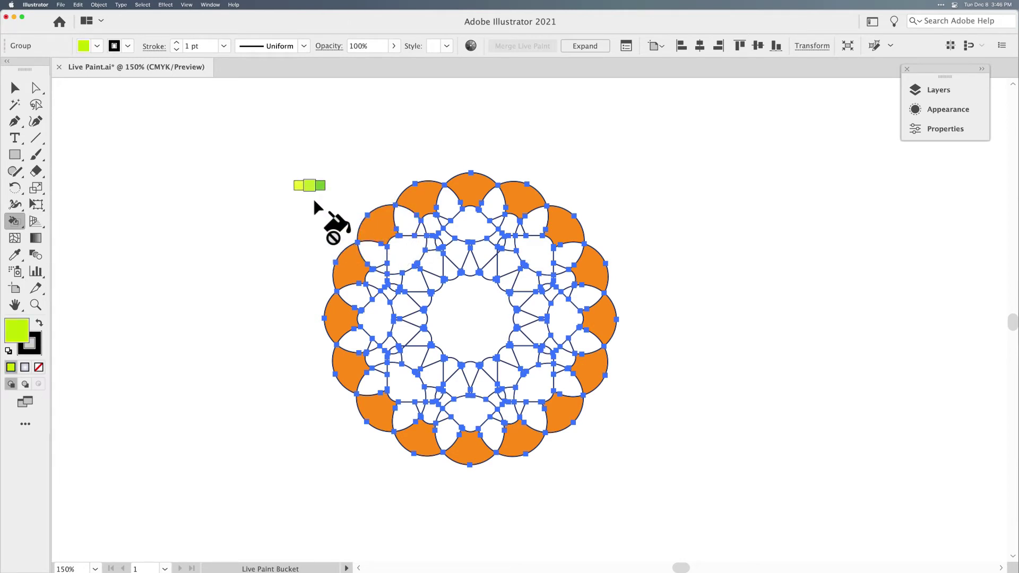
click(402, 248)
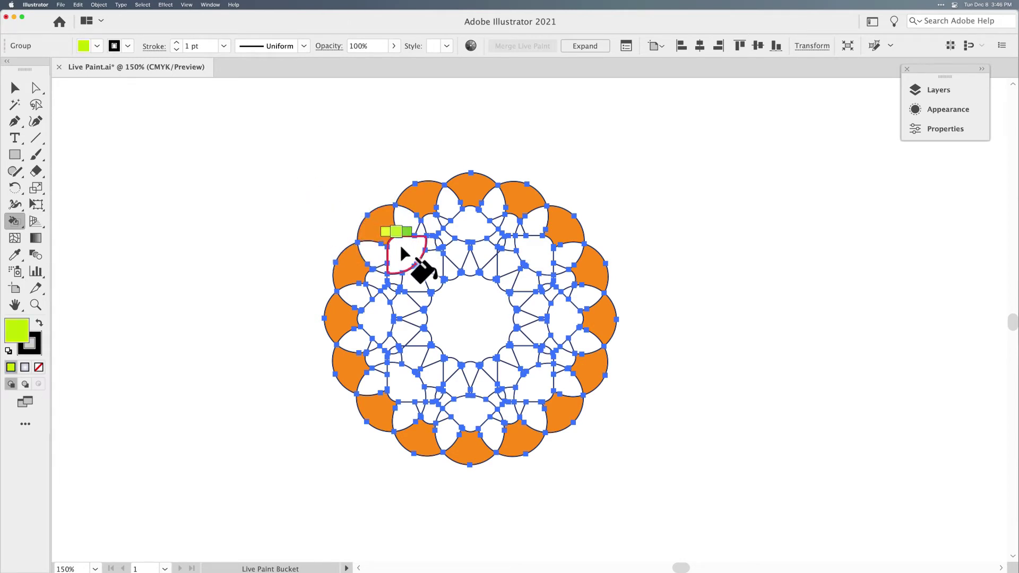
click(458, 226)
click(529, 255)
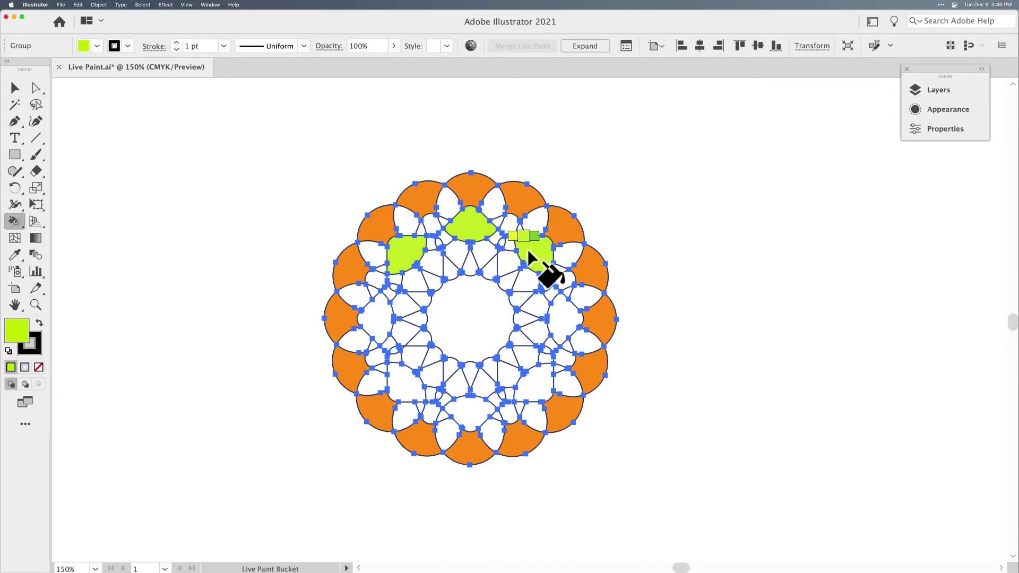
right_click(562, 316)
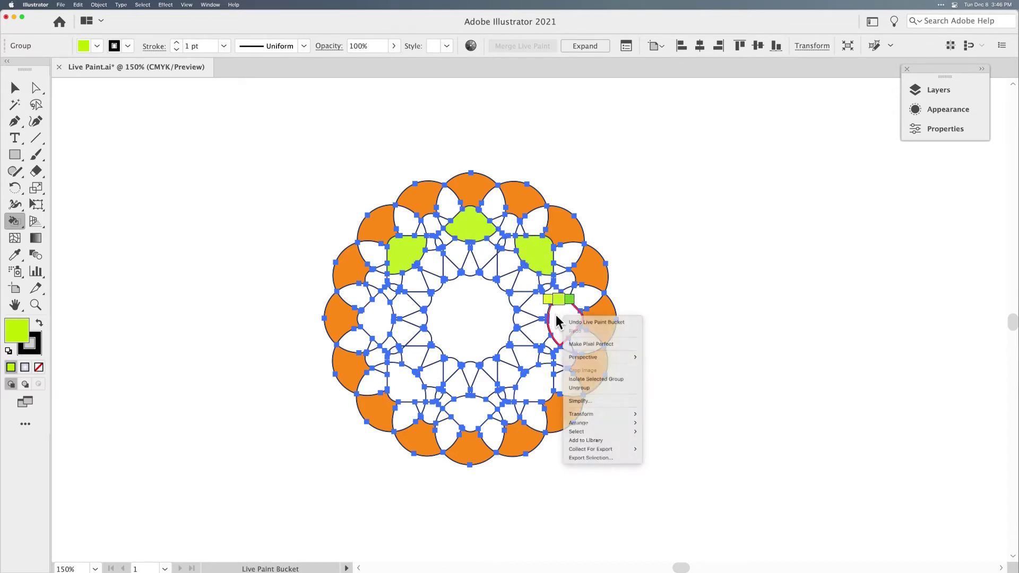
key(Escape)
click(562, 315)
click(539, 376)
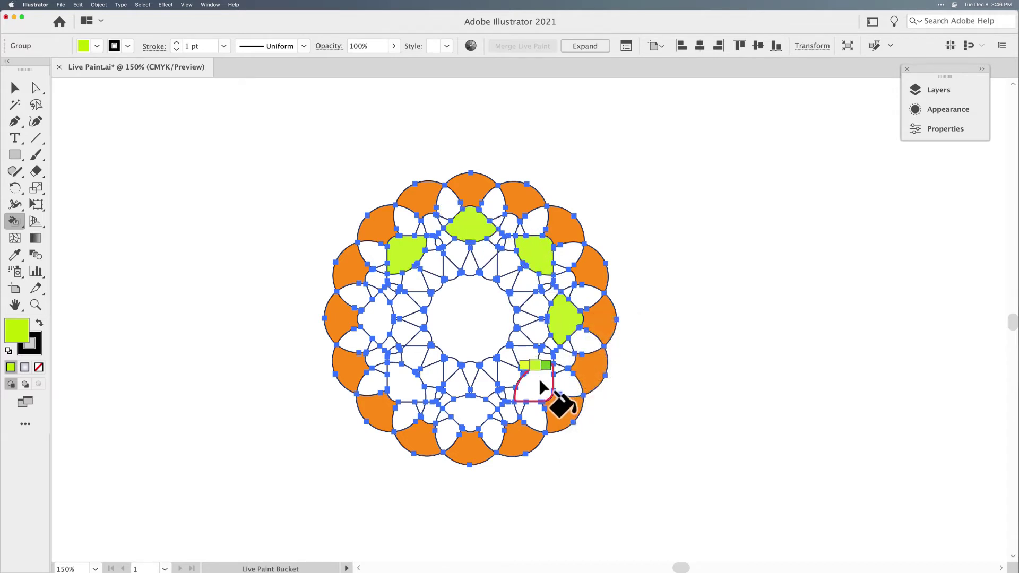
click(476, 413)
click(405, 381)
click(385, 327)
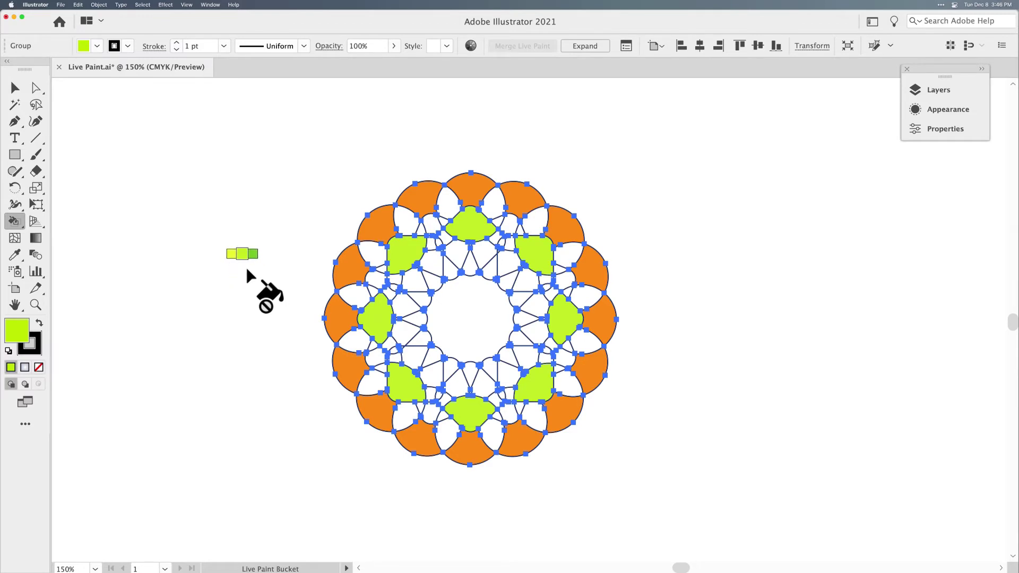
Step: Set the fill to medium green and paint all the kite-shaped faces just inside the lime petals
key(Right)
click(416, 280)
click(433, 265)
click(458, 254)
click(482, 253)
click(509, 265)
click(525, 280)
click(534, 305)
click(533, 334)
click(526, 355)
click(512, 367)
click(484, 380)
click(457, 384)
click(425, 366)
click(408, 334)
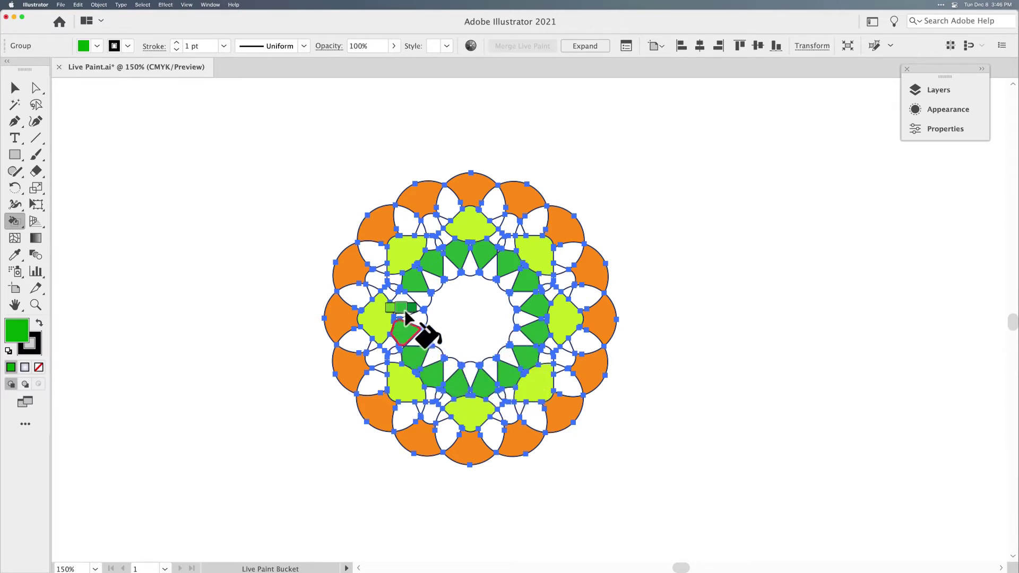
click(404, 309)
Step: Set the fill to light blue and paint every small face along the ring's inner edge
key(Right)
key(Right)
key(Left)
key(Left)
key(Down)
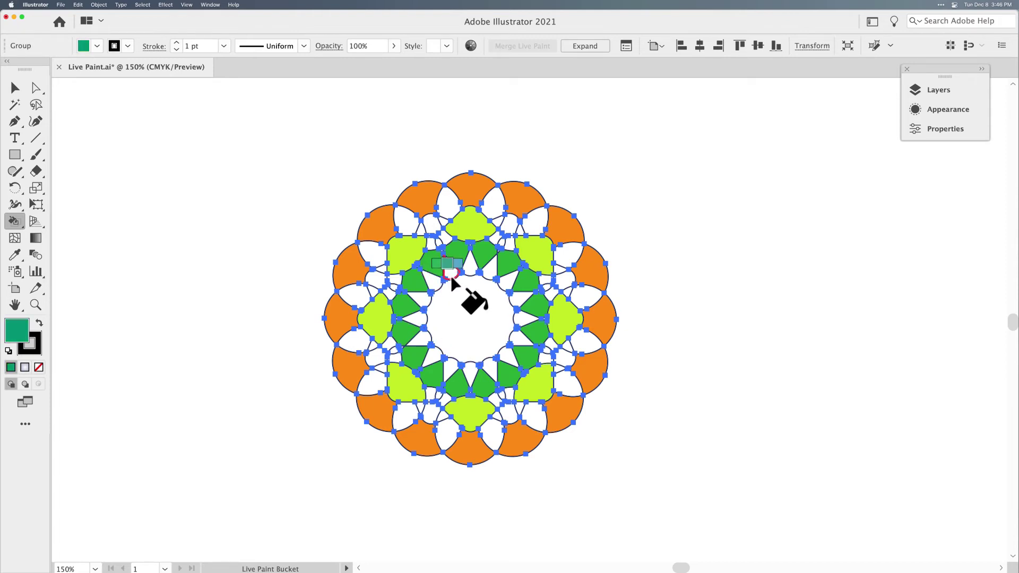
key(Right)
click(451, 276)
mouse_move(470, 271)
mouse_down()
mouse_move(516, 297)
mouse_move(520, 316)
mouse_move(497, 363)
mouse_move(450, 369)
mouse_move(436, 358)
mouse_move(431, 286)
mouse_up()
Step: Browse the dark, gradient and pattern swatches and set the Live Paint Bucket's fill to the blue-to-white linear gradient
key(Right)
key(Right)
key(Right)
key(Right)
key(Right)
key(Right)
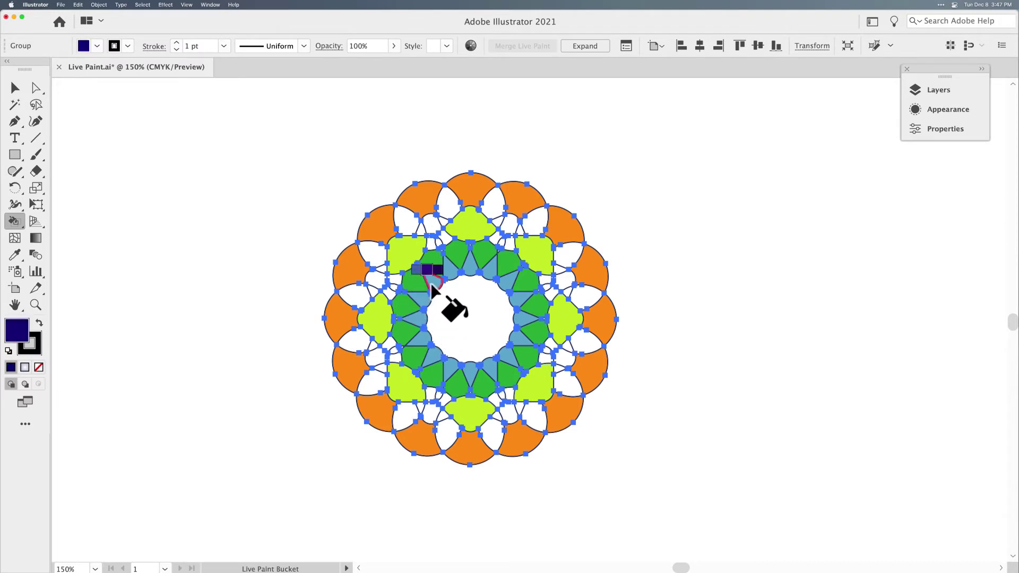
key(Right)
key(Right)
key(Right)
key(Right)
key(Right)
key(Right)
key(Right)
key(Right)
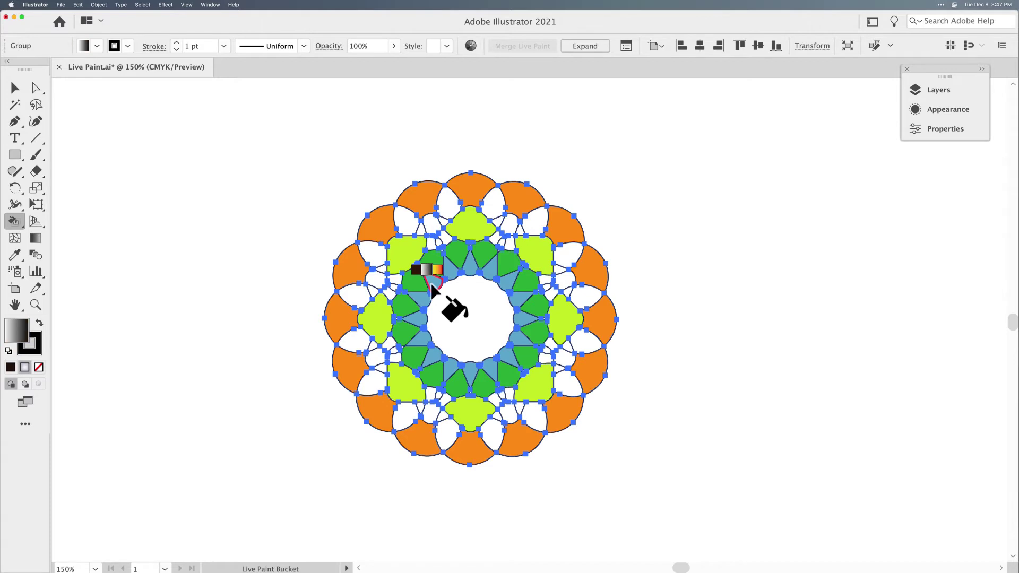
key(Right)
key(Right)
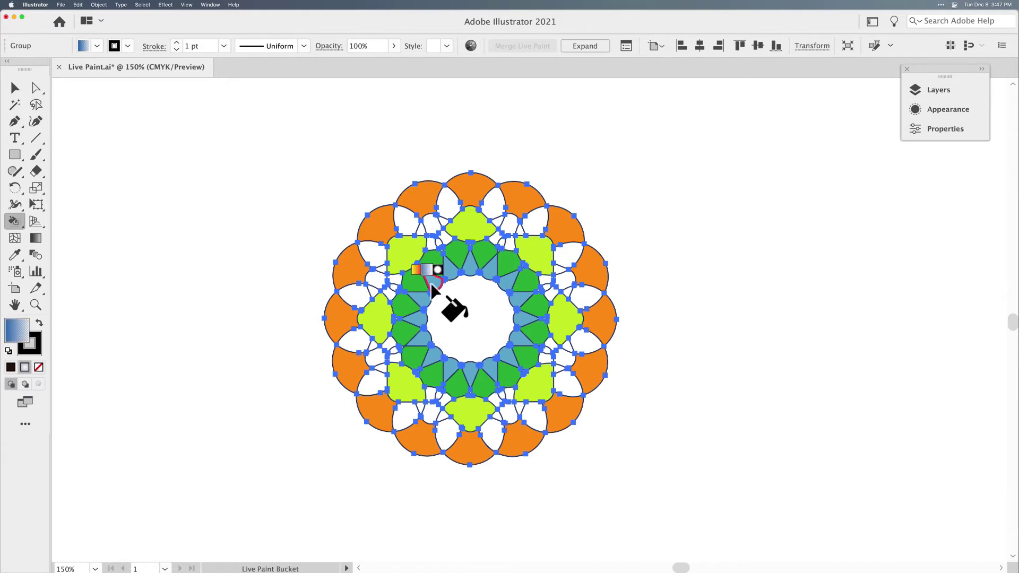
key(Right)
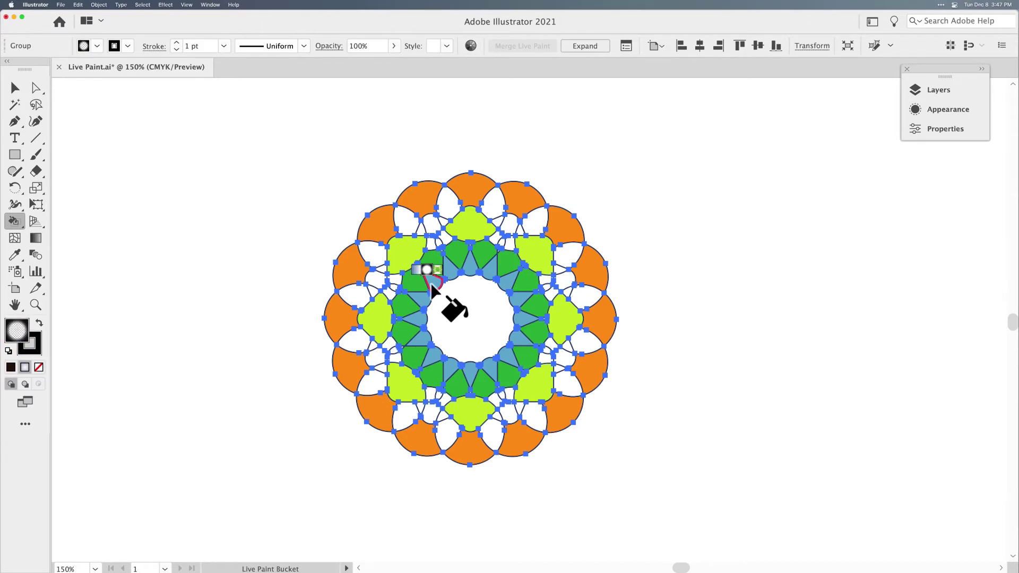
key(Right)
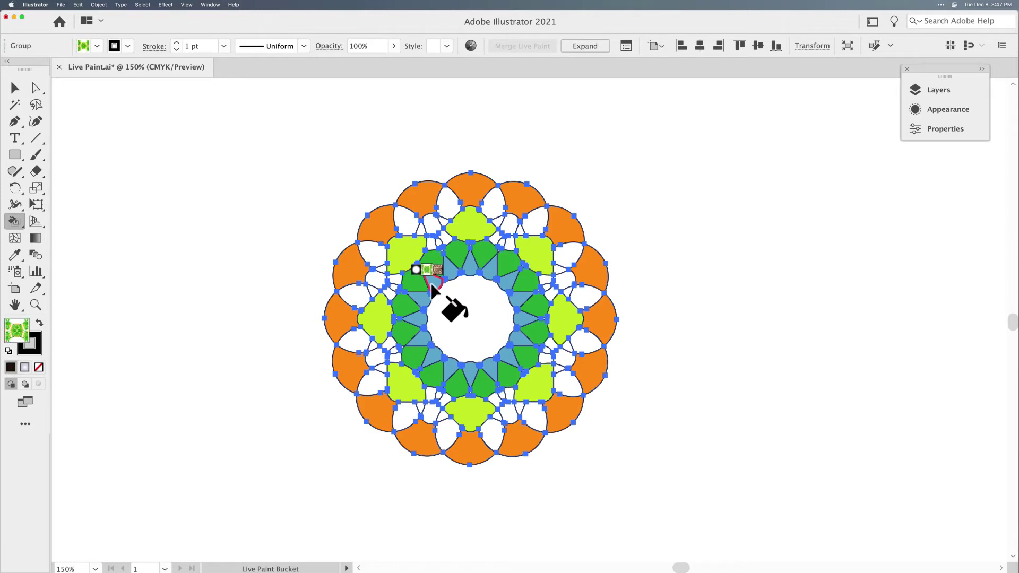
key(Right)
key(Left)
key(Left)
key(Left)
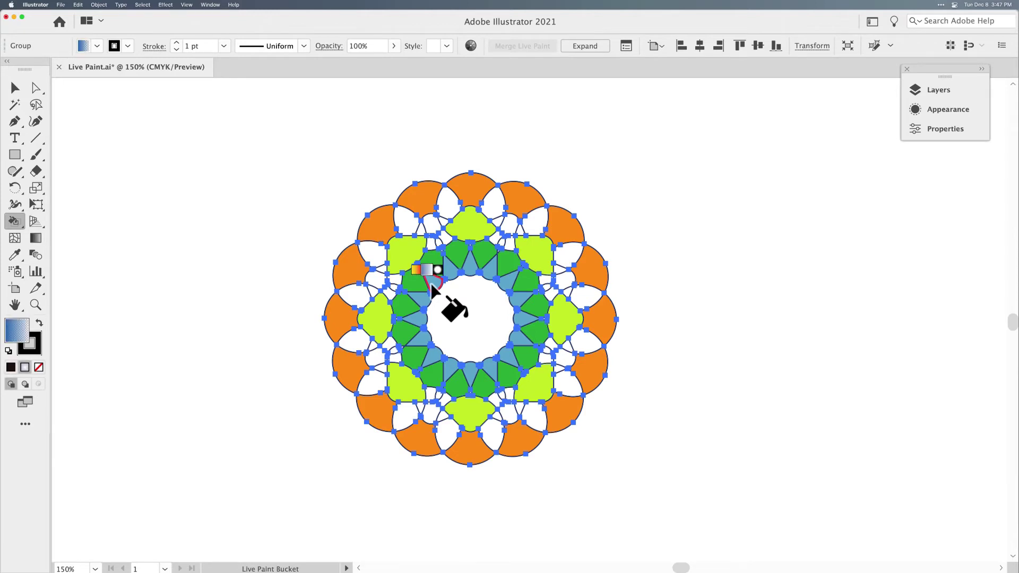
Step: Paint the sixteen overlap faces between the orange crescents with the blue-to-white gradient
click(410, 215)
click(448, 203)
click(495, 203)
click(540, 217)
click(566, 254)
click(586, 295)
click(585, 340)
click(572, 382)
click(532, 417)
click(498, 424)
click(442, 431)
click(409, 416)
click(370, 390)
click(365, 347)
click(368, 297)
click(366, 261)
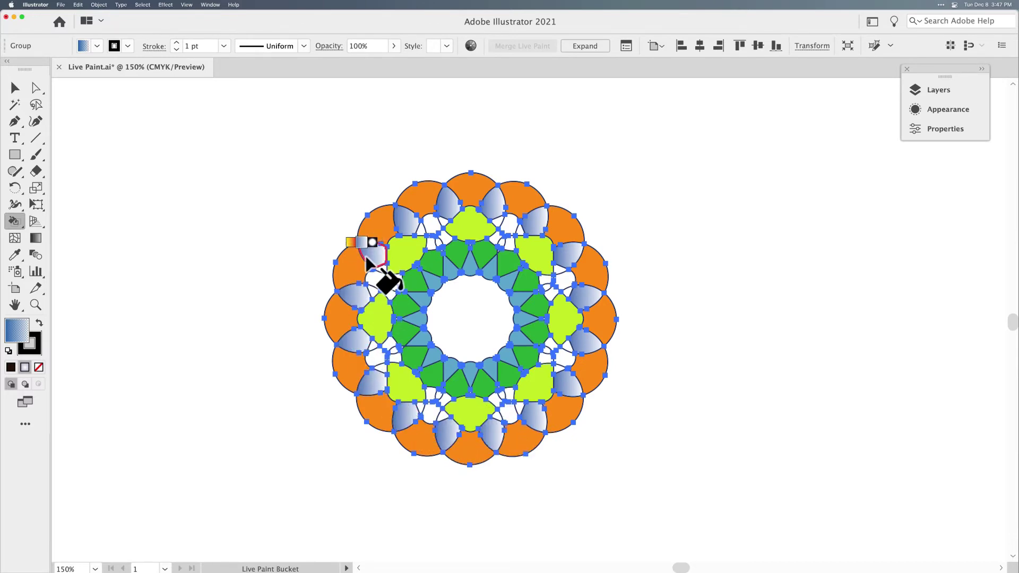
Step: Select the whole painted ring with the Selection tool, reduce its stroke weight to 0 pt and deselect it
click(14, 87)
click(165, 157)
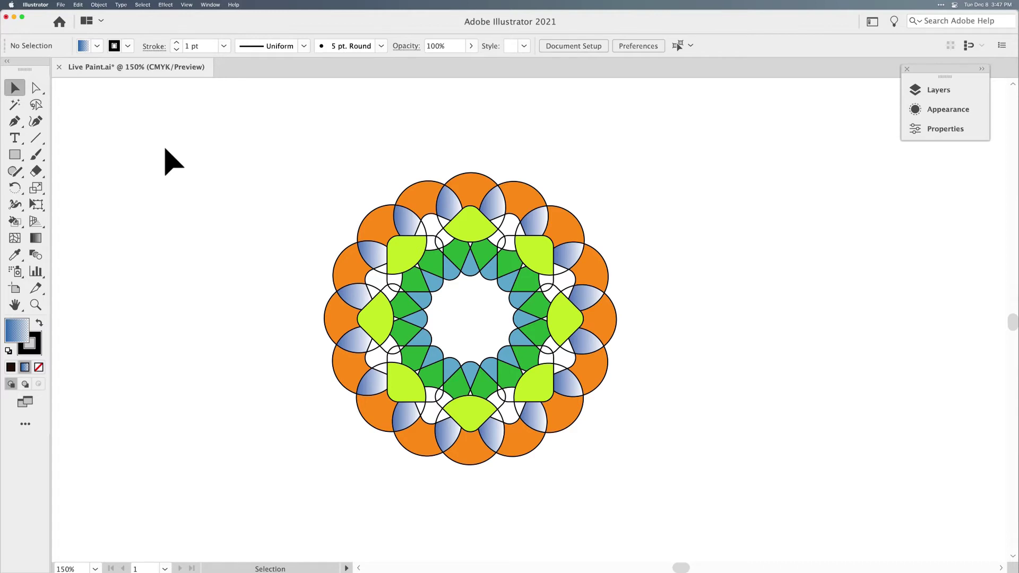
click(428, 210)
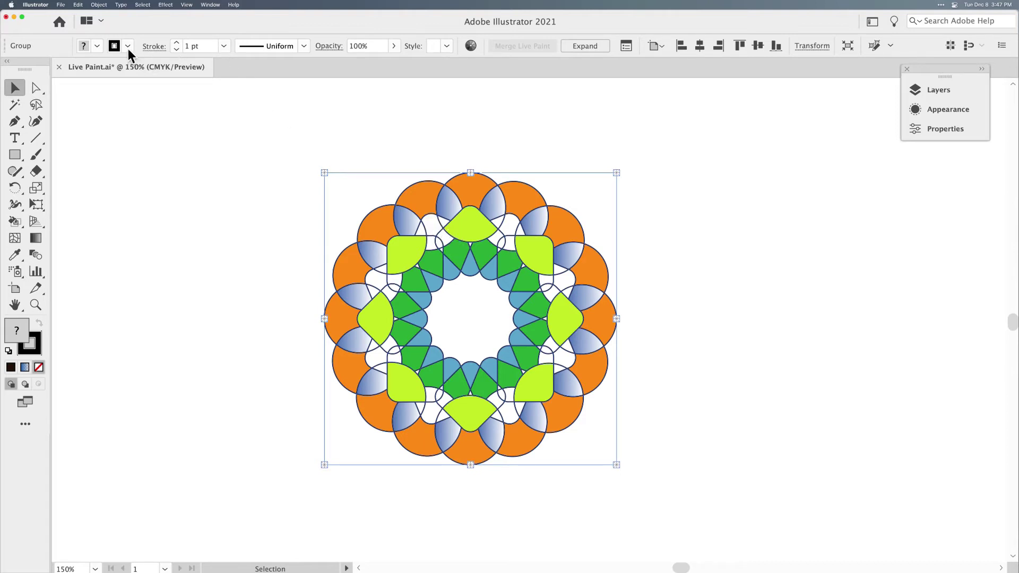
click(176, 49)
click(177, 49)
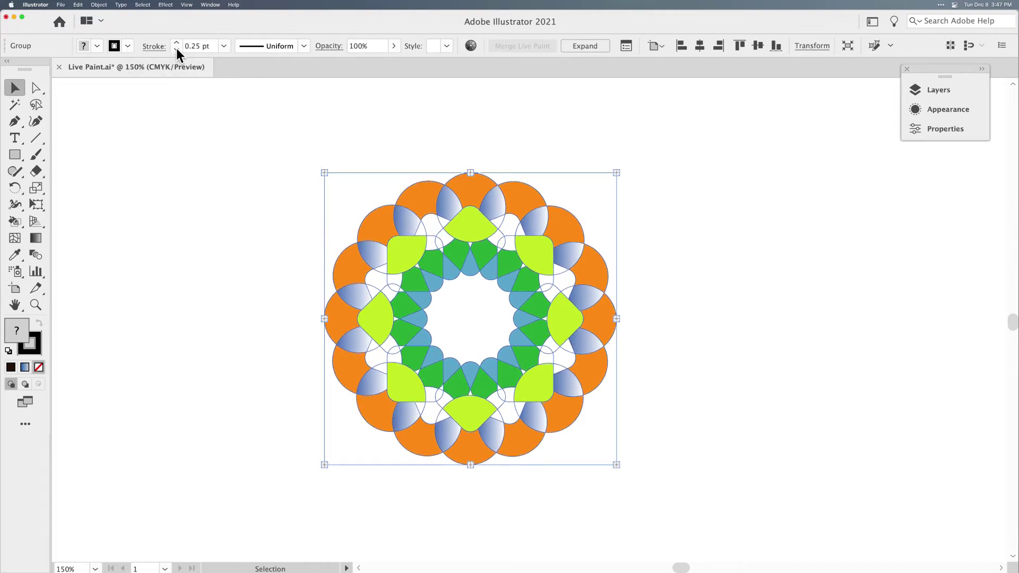
click(176, 49)
click(219, 186)
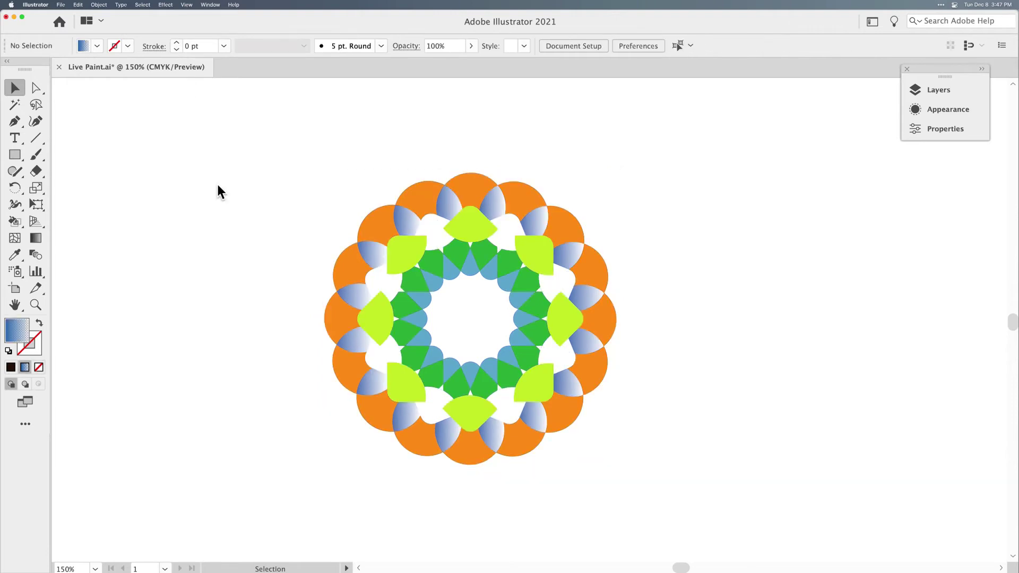
Step: Give the whole painted ring a dark blue outline with a 2 pt stroke weight and deselect it
click(421, 212)
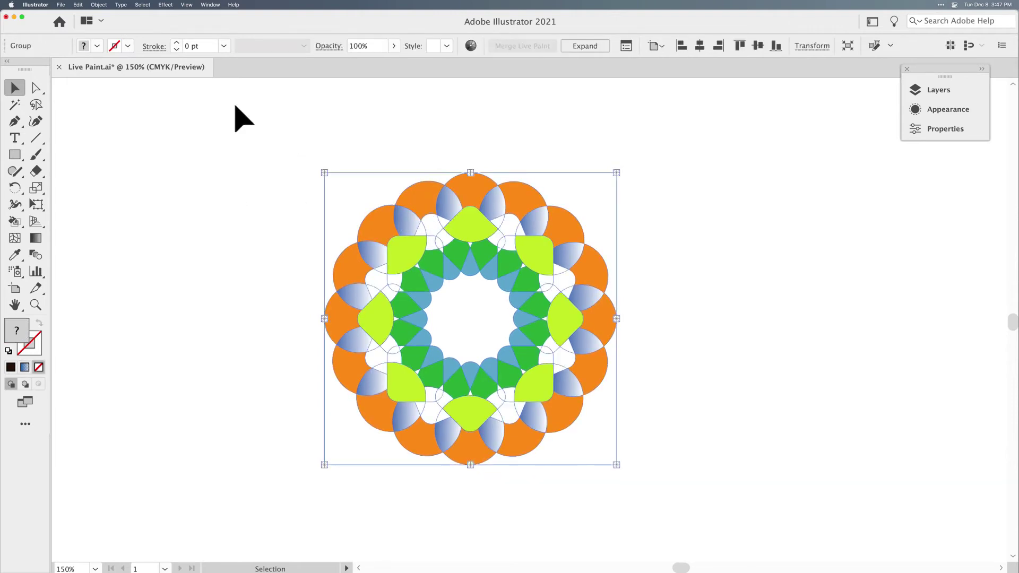
click(128, 47)
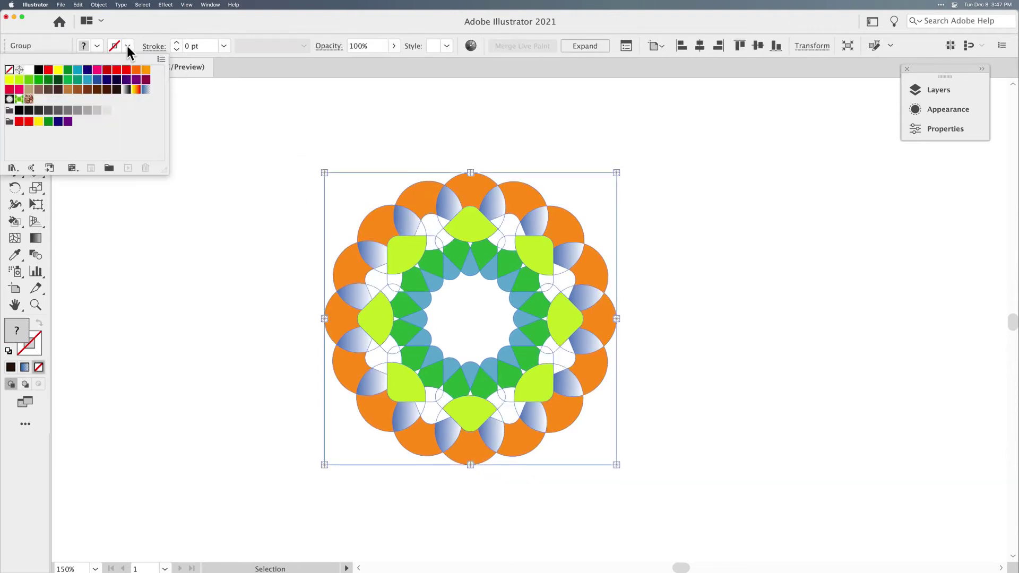
click(96, 85)
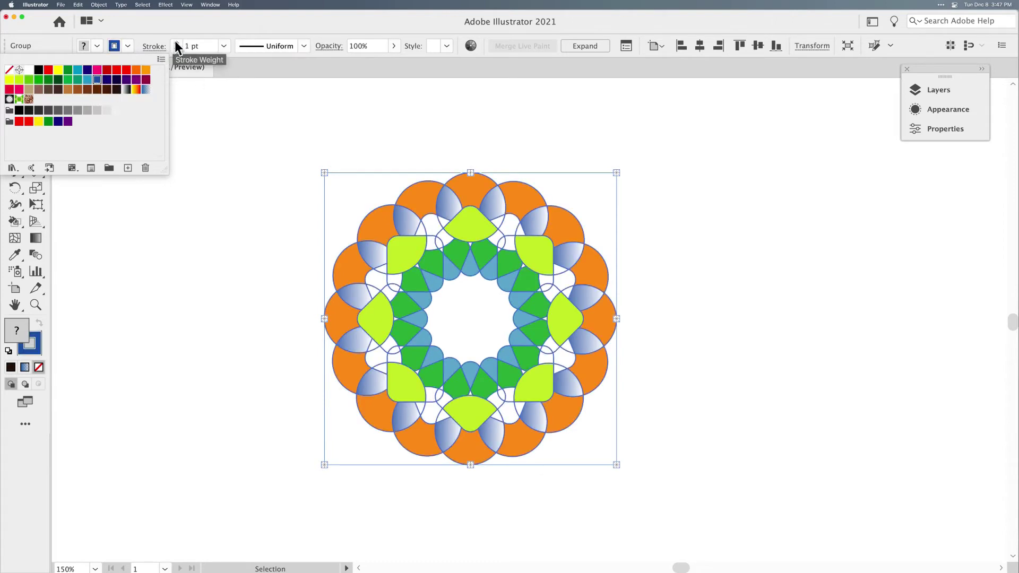
click(175, 42)
click(176, 41)
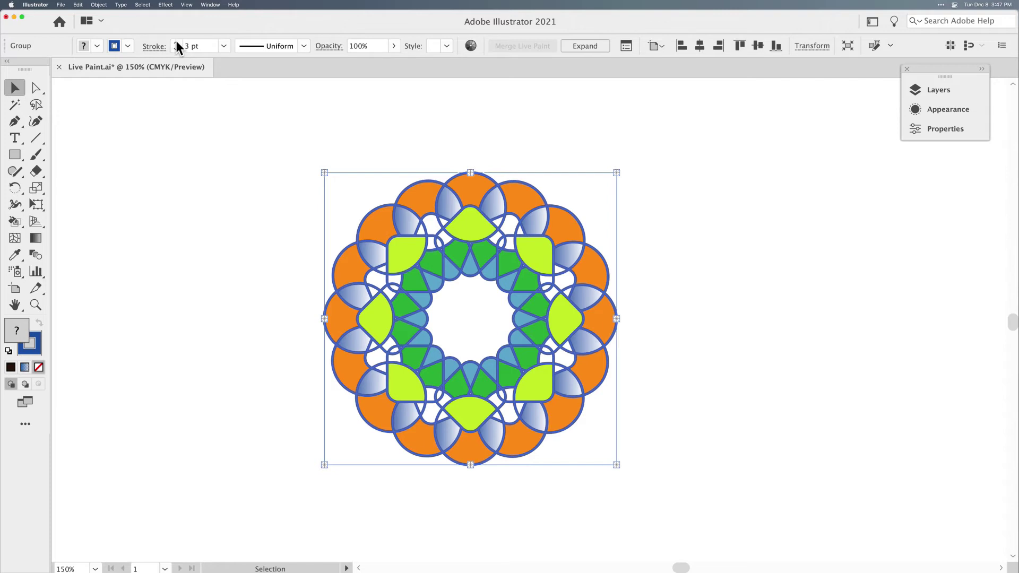
click(176, 49)
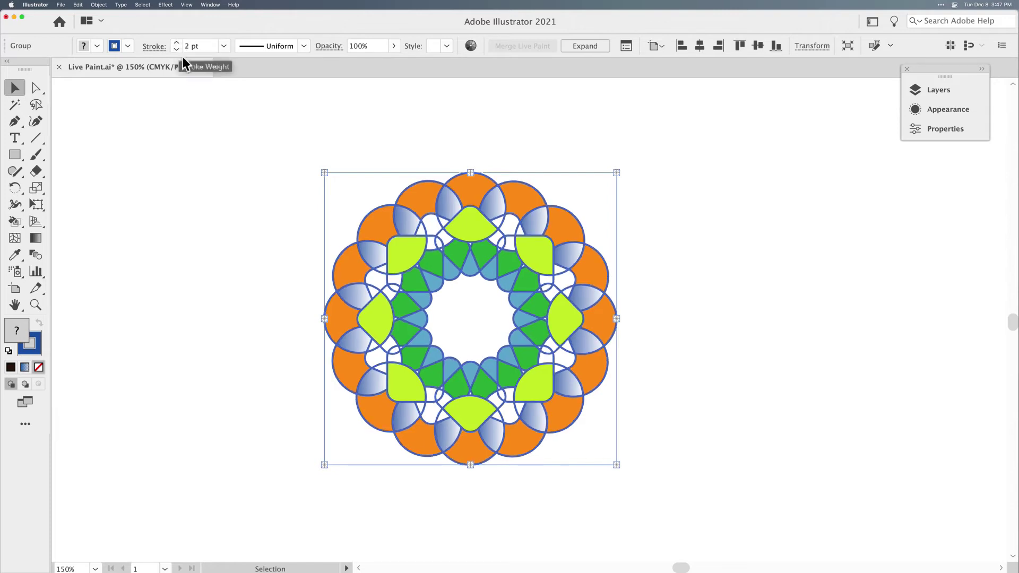
click(223, 180)
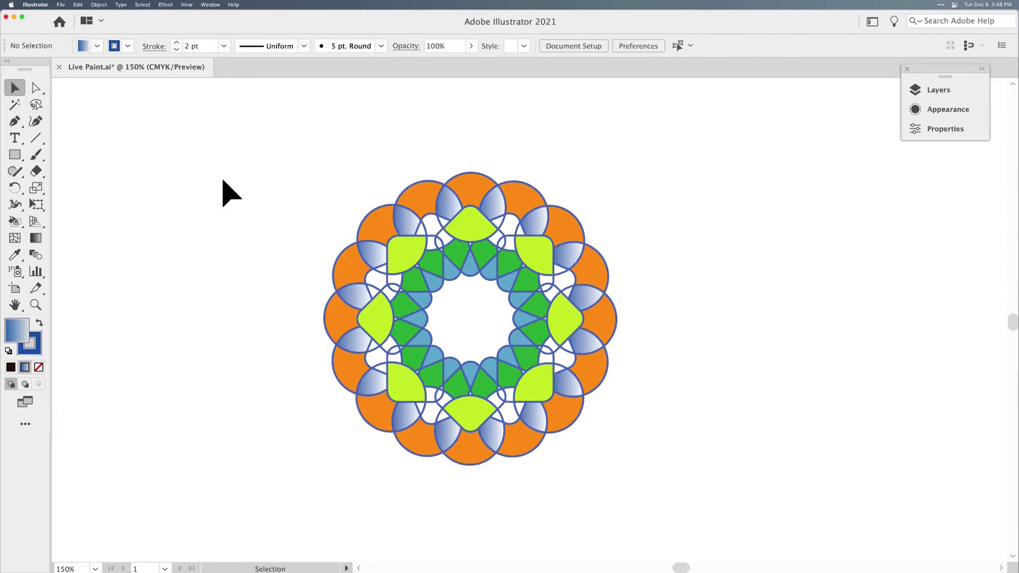
Step: Select the outlined ring and expand its Live Paint group into regular artwork
click(440, 190)
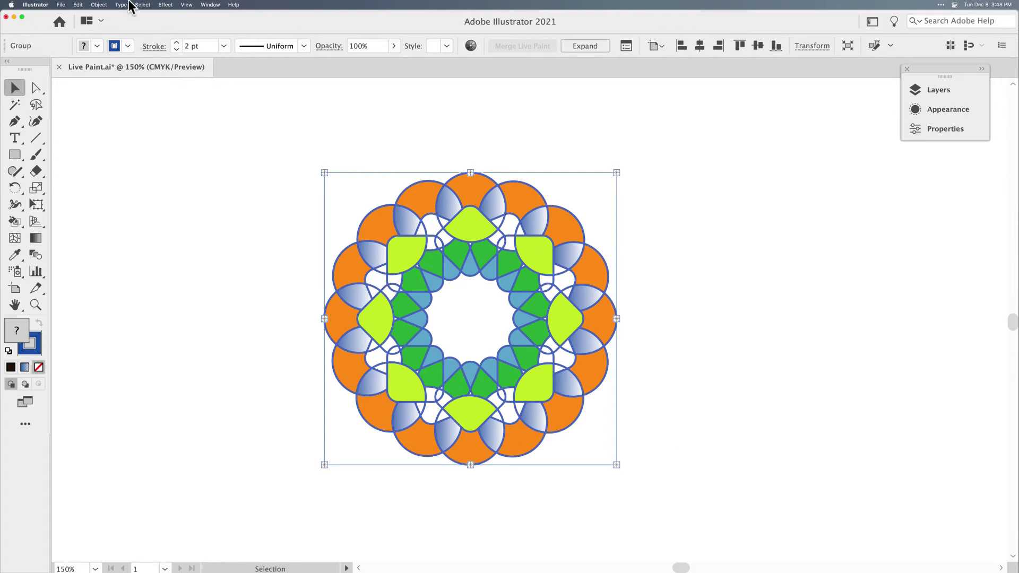
click(106, 5)
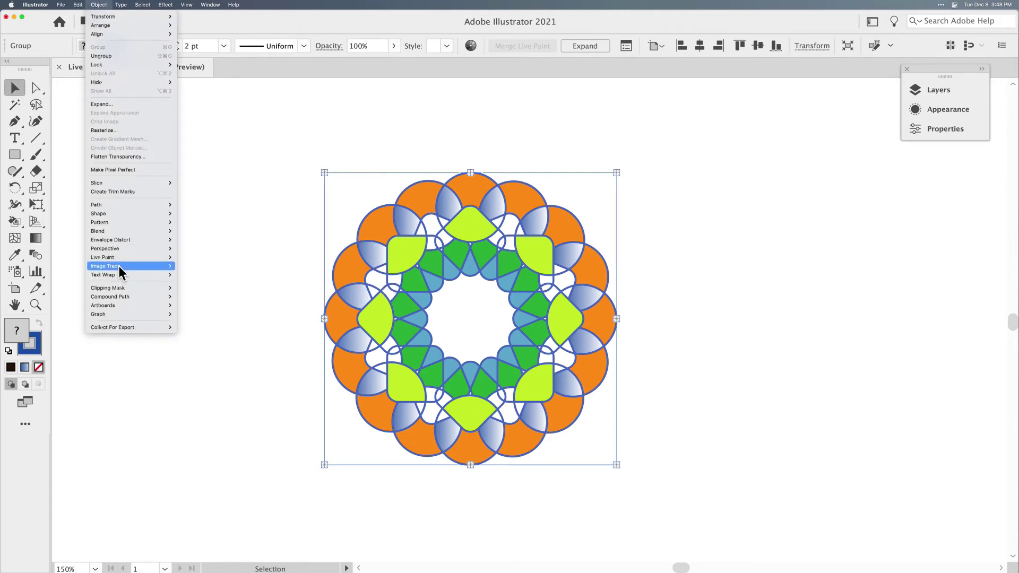
mouse_move(118, 259)
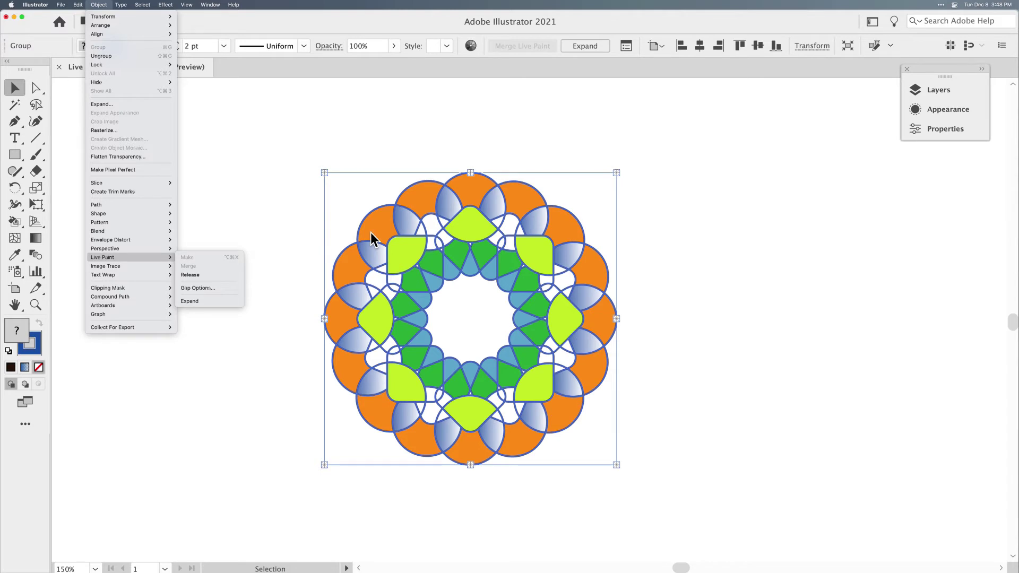
click(198, 298)
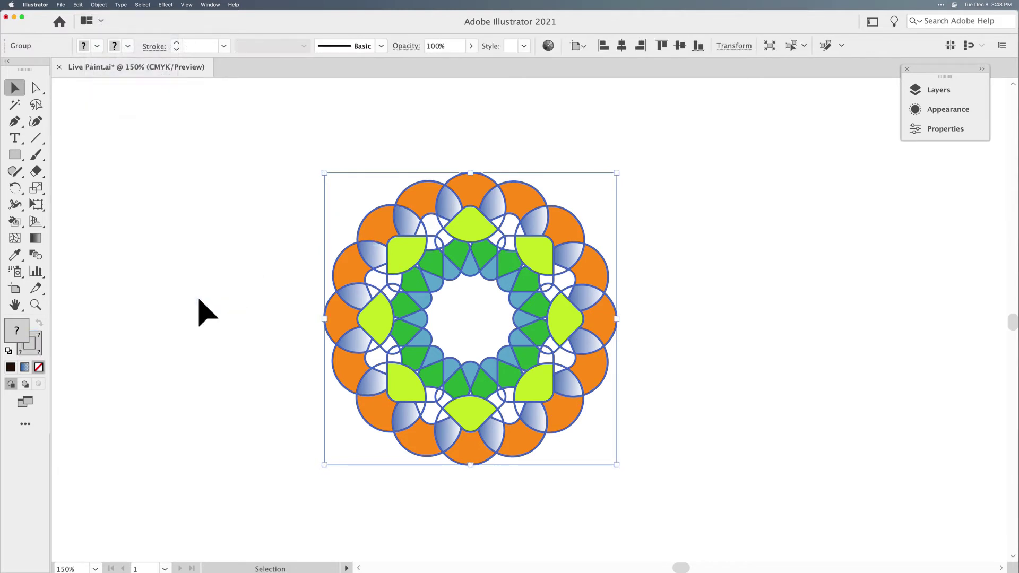
Step: Examine the expanded ring's nested groups in Layer 1 by hiding and showing the outline group and the fill group in turn
click(922, 95)
click(737, 104)
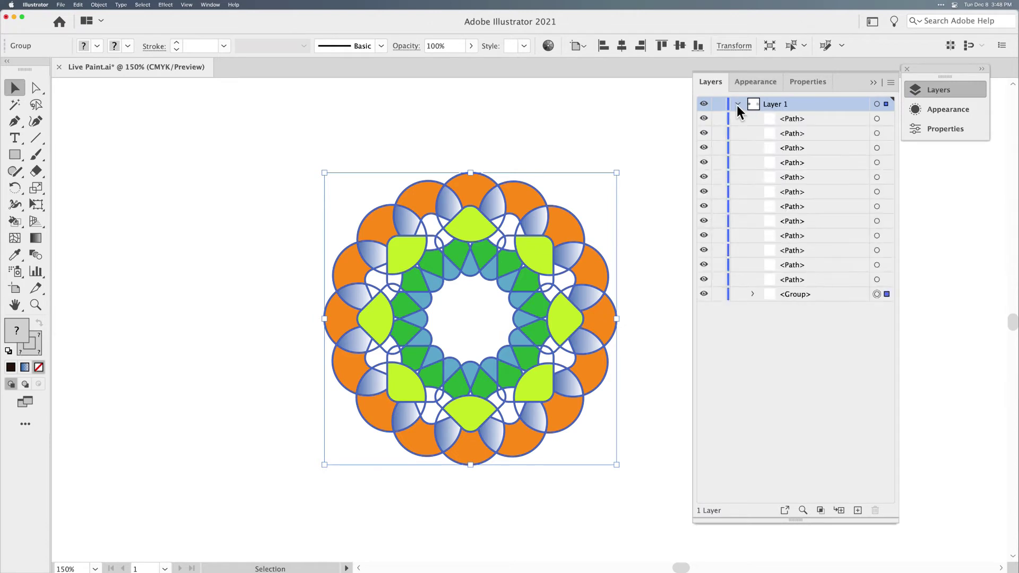
click(753, 294)
click(768, 309)
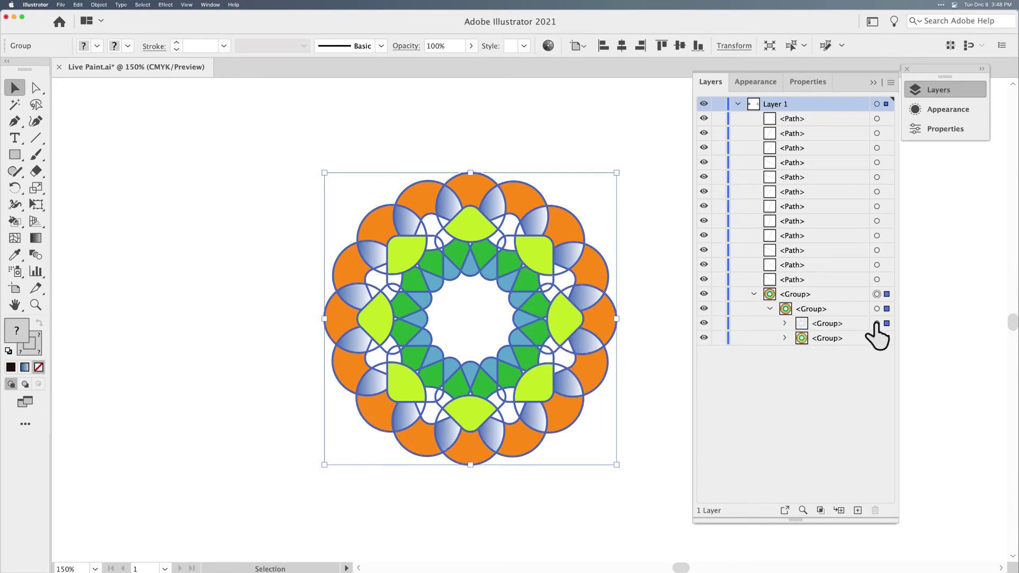
click(704, 323)
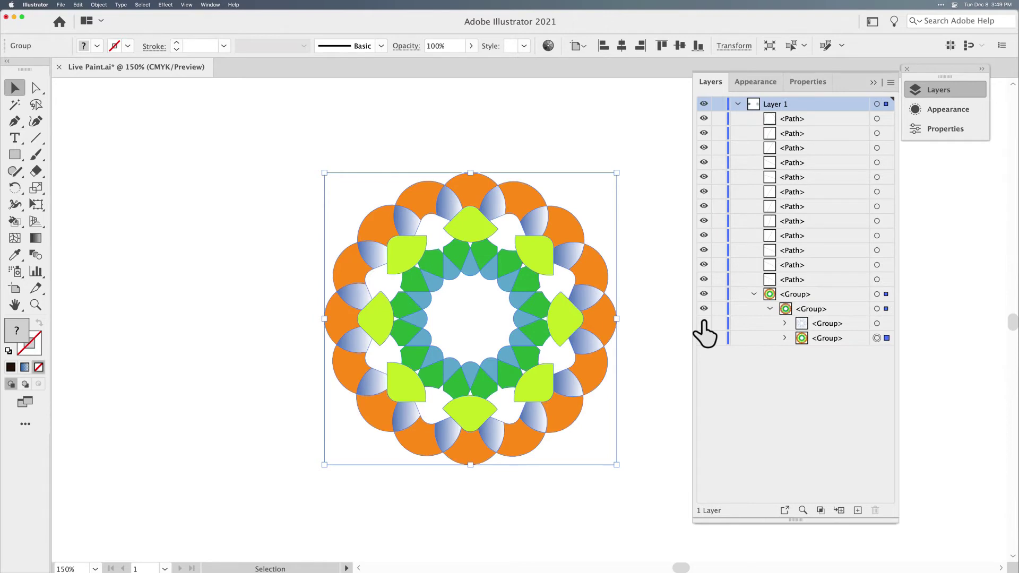
click(704, 323)
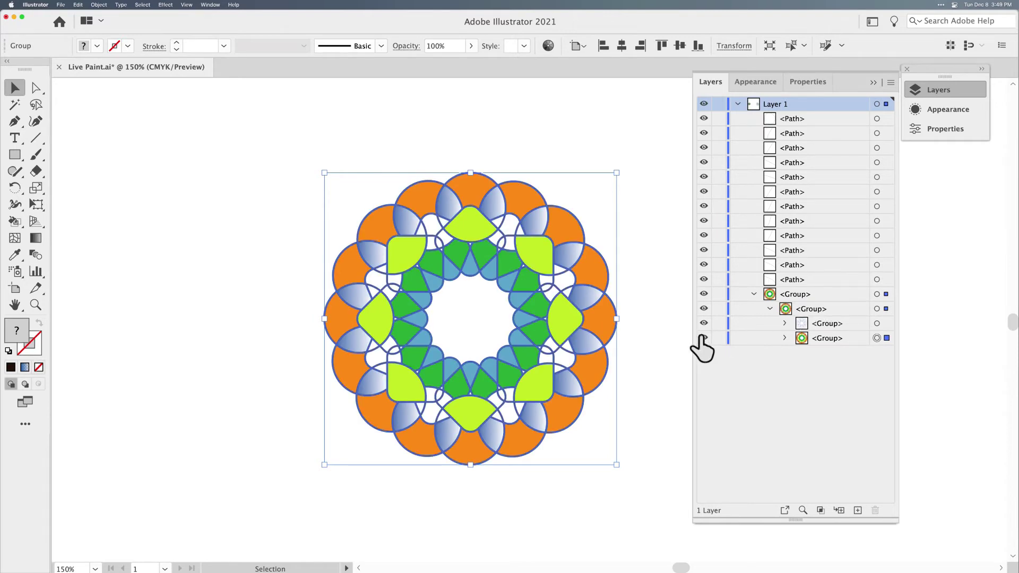
click(704, 338)
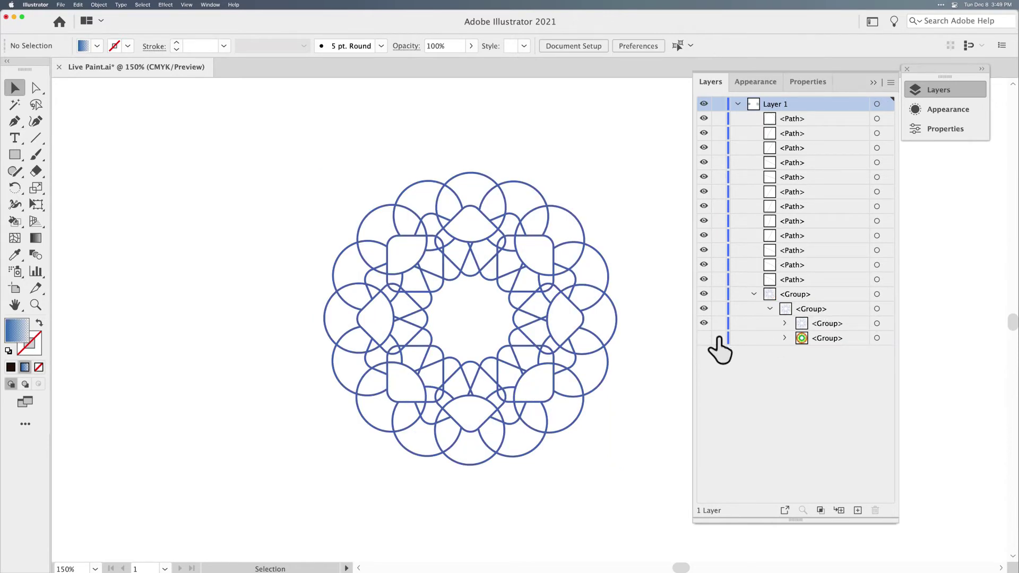
click(703, 339)
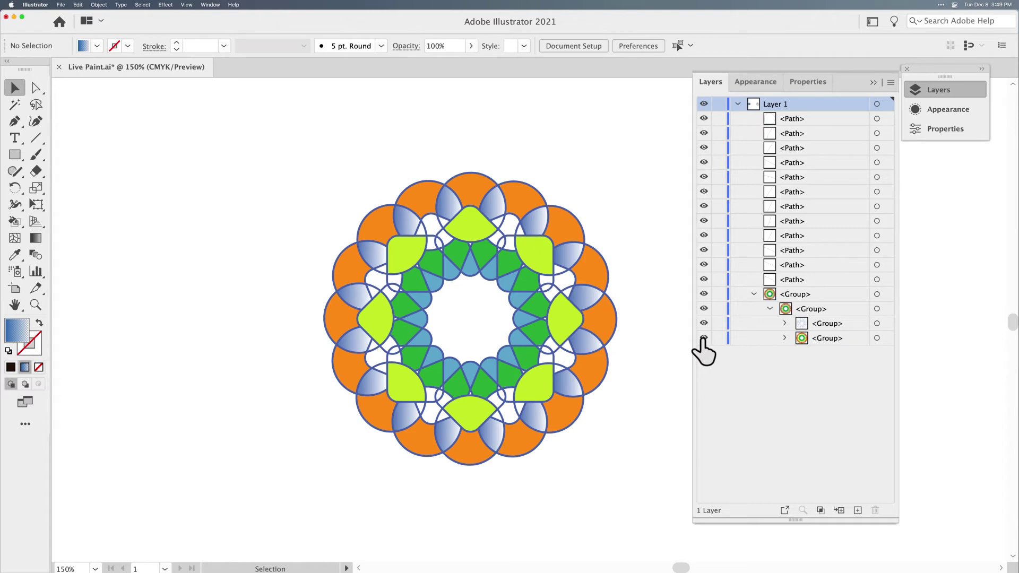
Step: Ungroup the expanded ring twice to separate its outlines from its fills, shift the whole ring left and deselect it
click(876, 309)
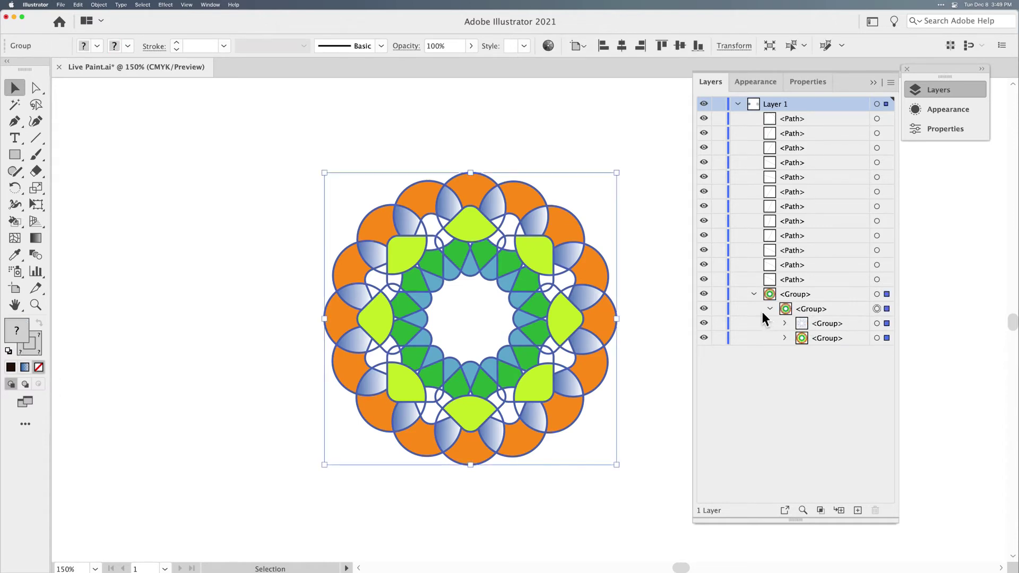
key(shift+super+g)
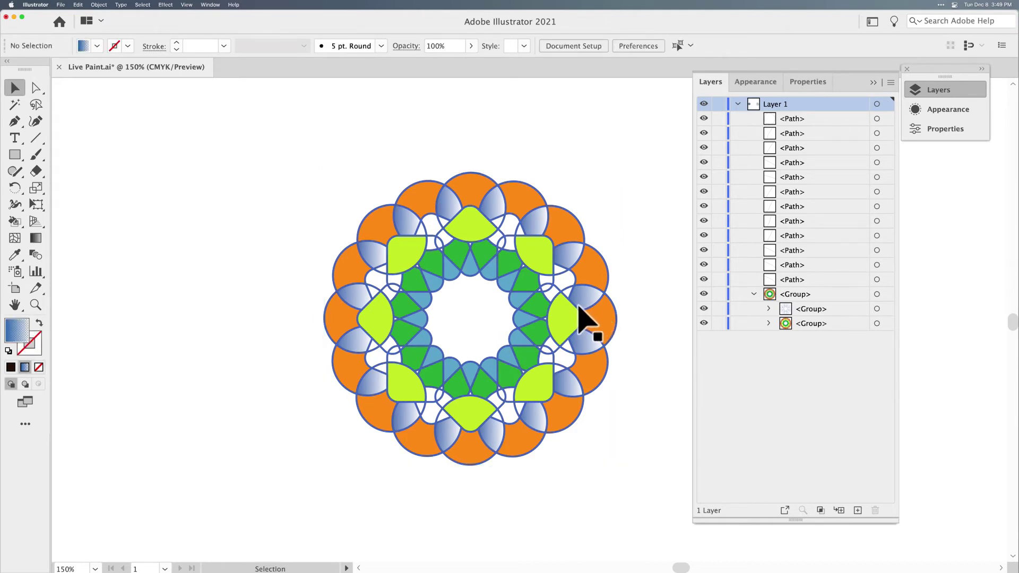
drag(577, 318, 461, 308)
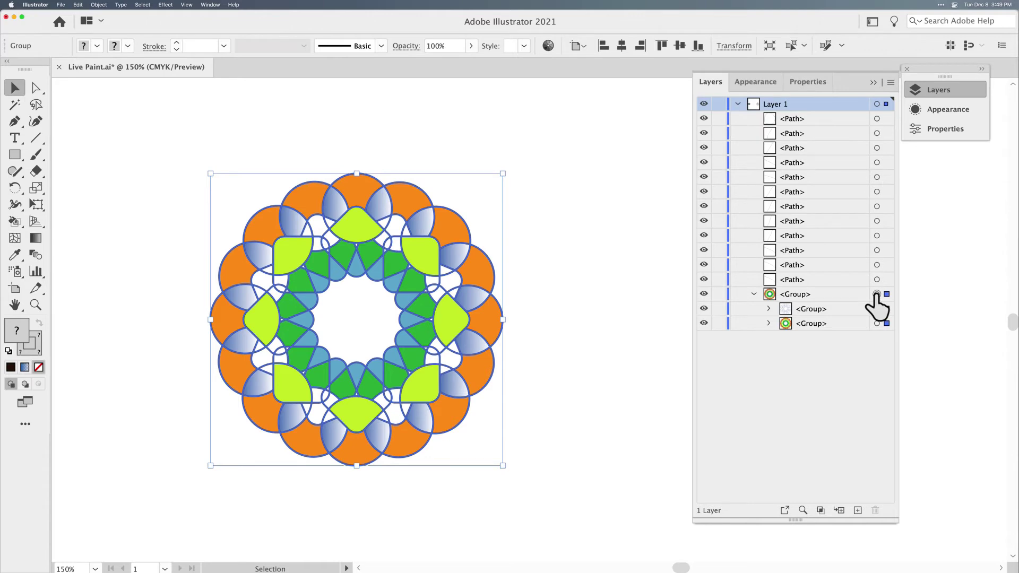
key(super+shift+g)
click(567, 312)
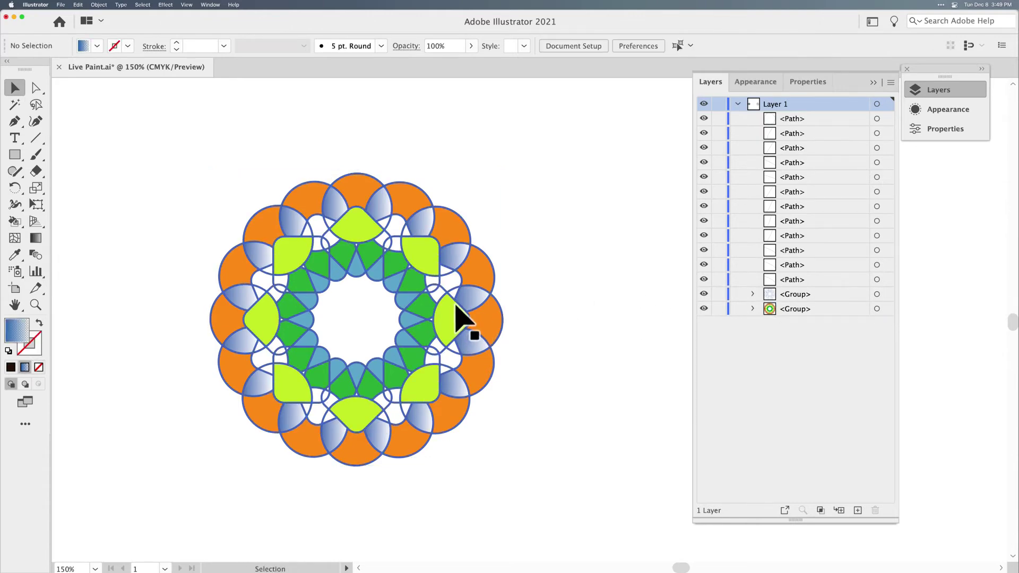
Step: Move the outline group right, away from the coloured fills, then undo the move and deselect
drag(456, 307, 626, 310)
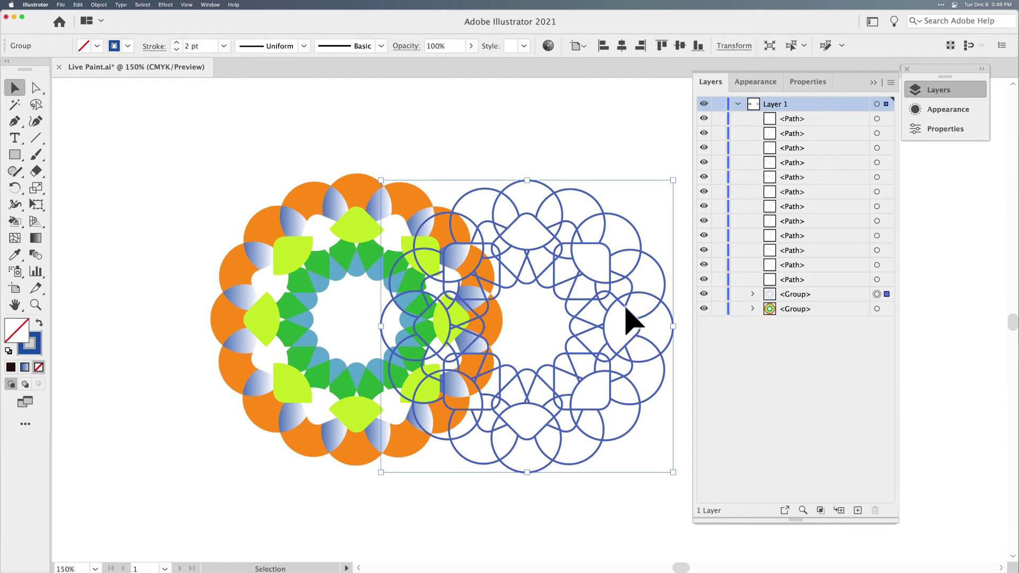
click(314, 198)
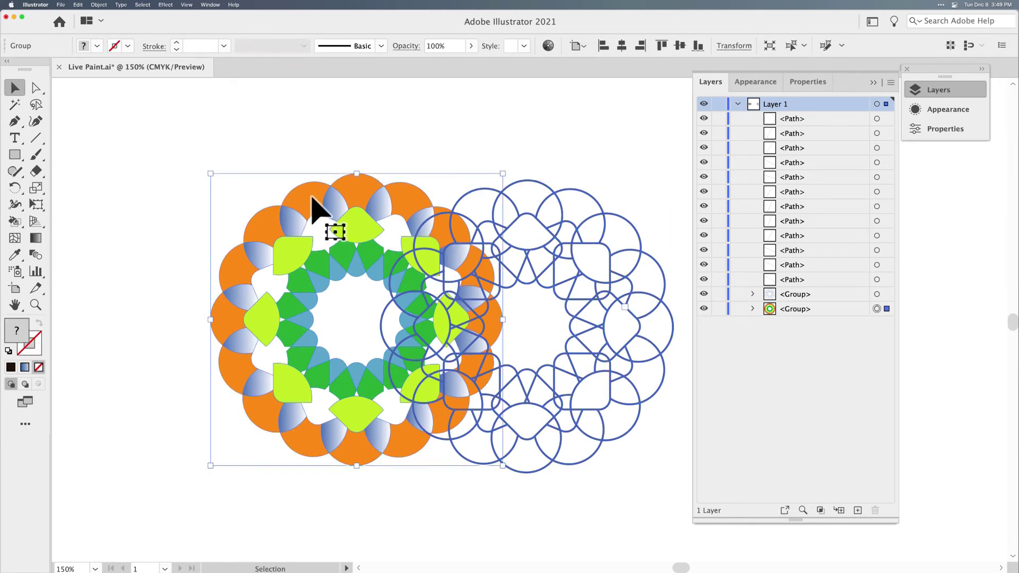
key(cmd+z)
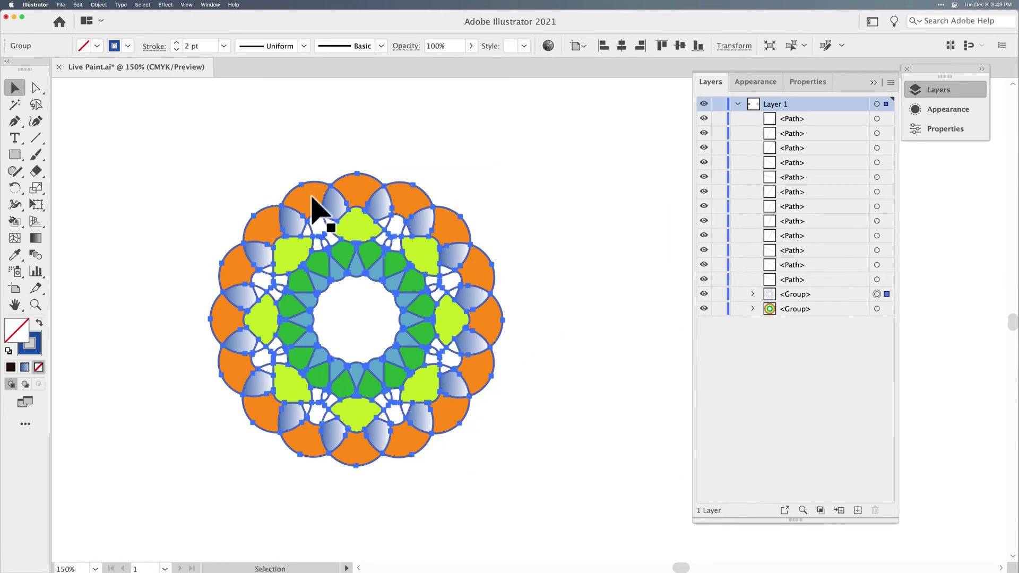
click(554, 181)
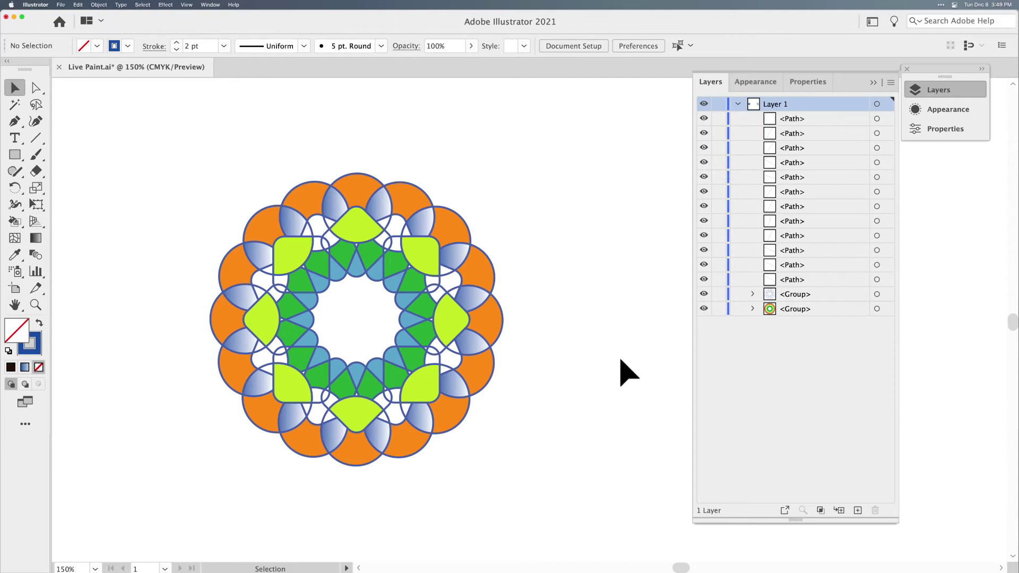
Step: Bring the hand-drawn blob with crossing lines into view, collapse the layer list and inspect its individual open paths
key(super+minus)
drag(615, 371, 257, 368)
scroll(470, 366, right, 3)
mouse_move(470, 366)
mouse_down()
mouse_move(178, 291)
mouse_move(182, 322)
mouse_up()
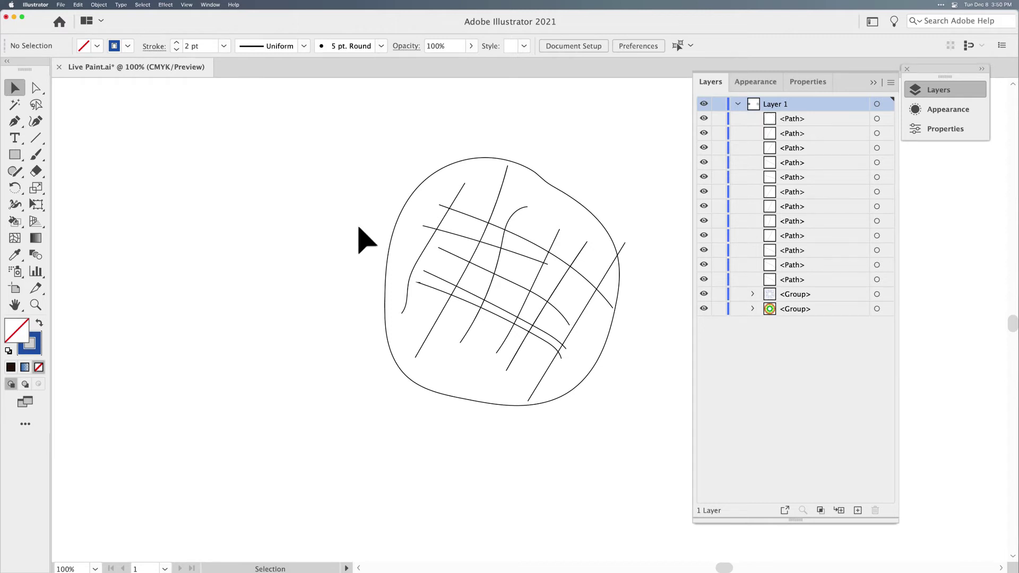
click(498, 204)
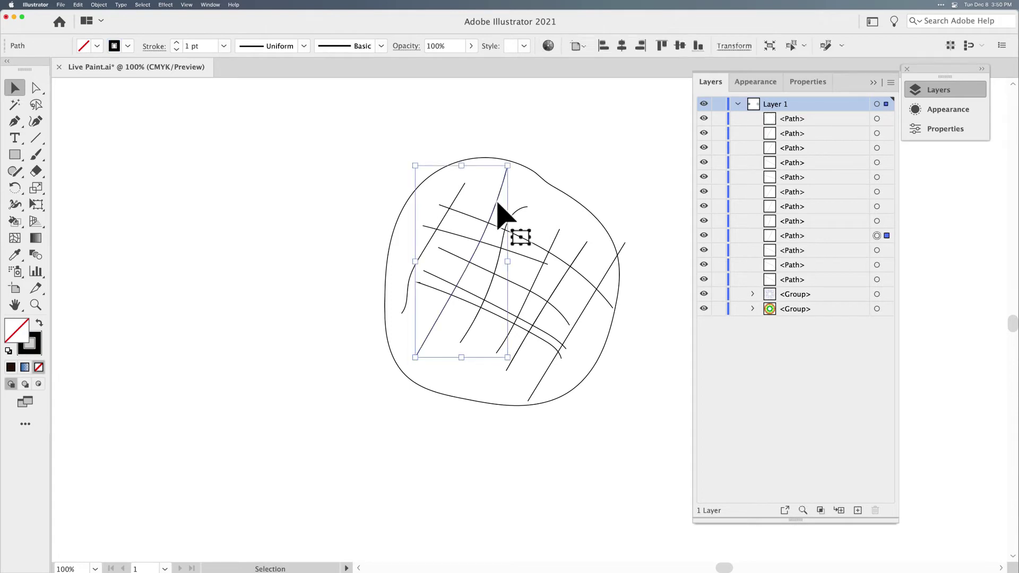
click(874, 81)
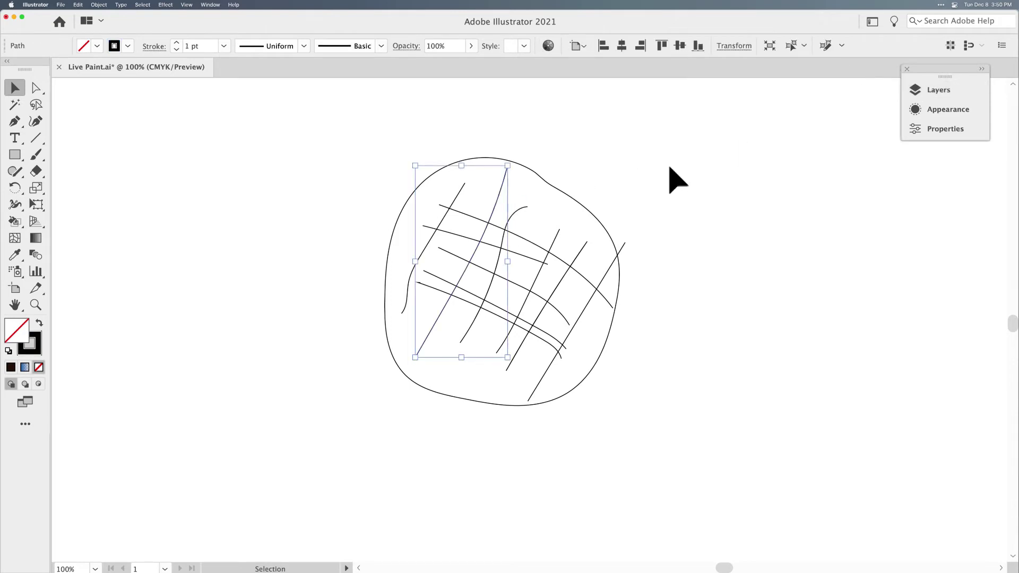
click(517, 210)
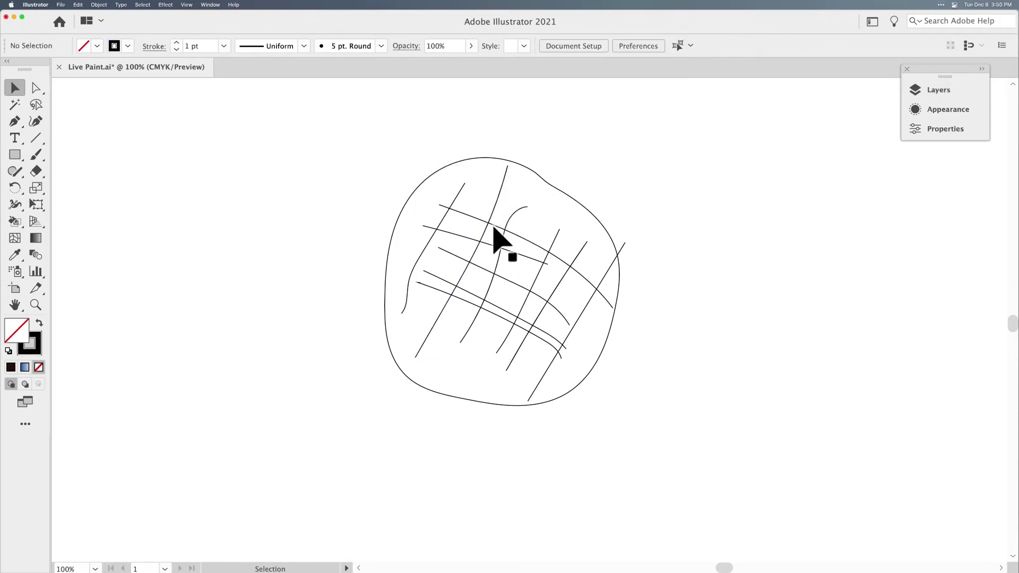
click(497, 240)
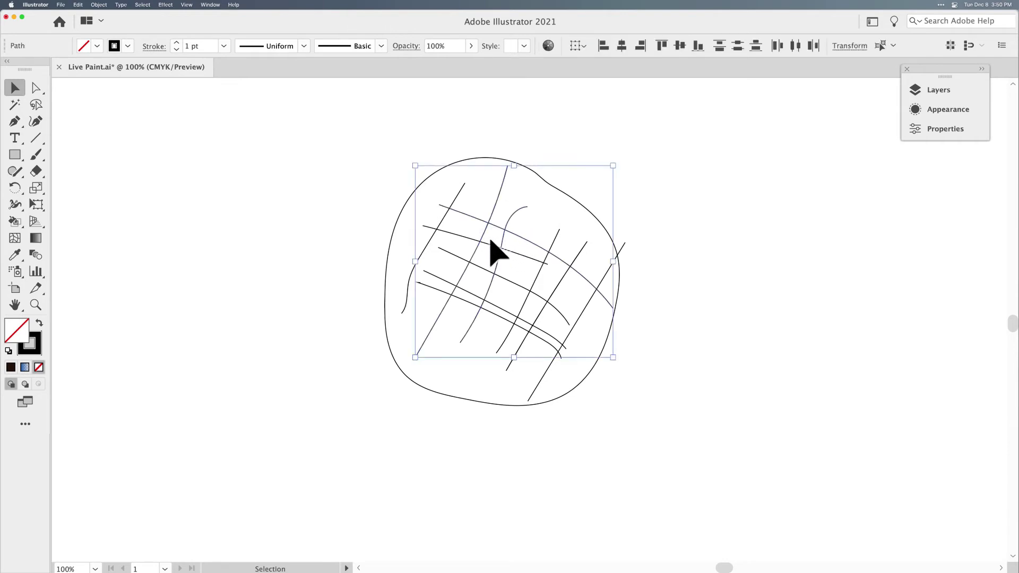
click(501, 233)
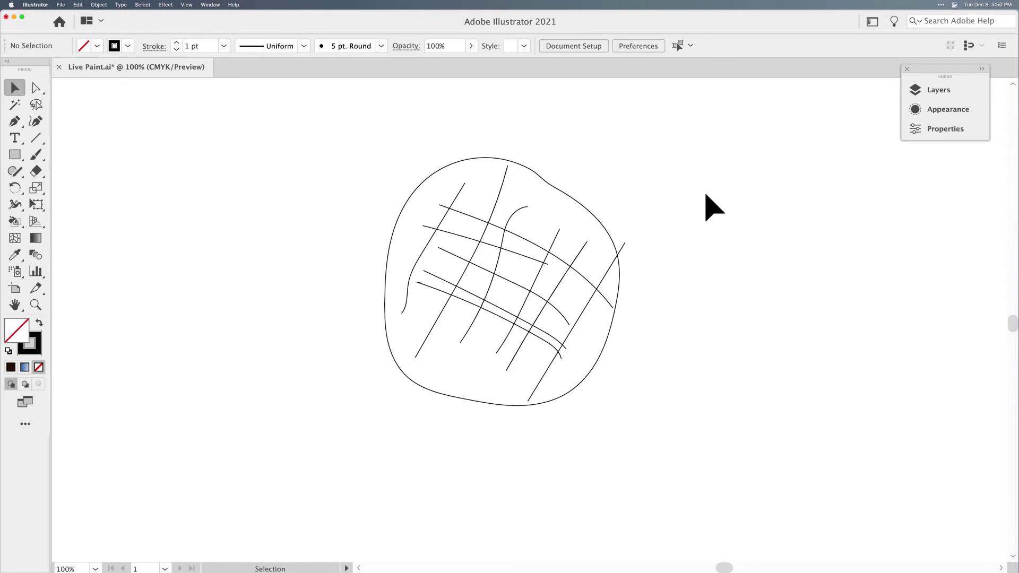
Step: Convert the blob and all its crossing lines into a Live Paint group and ready the Live Paint Bucket with the blue-to-white gradient fill
mouse_move(323, 134)
mouse_down()
mouse_move(672, 475)
mouse_move(688, 479)
mouse_up()
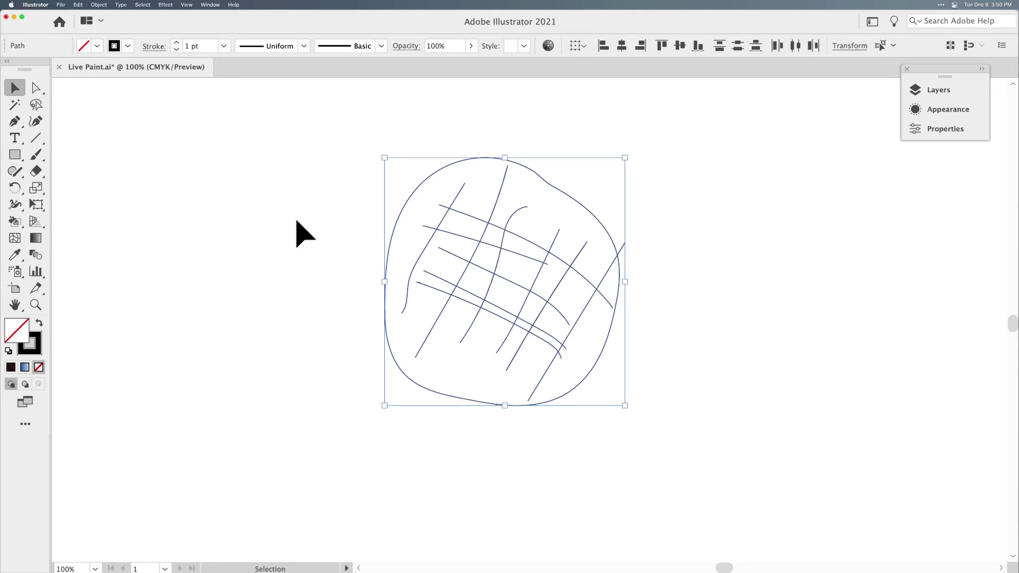
click(98, 5)
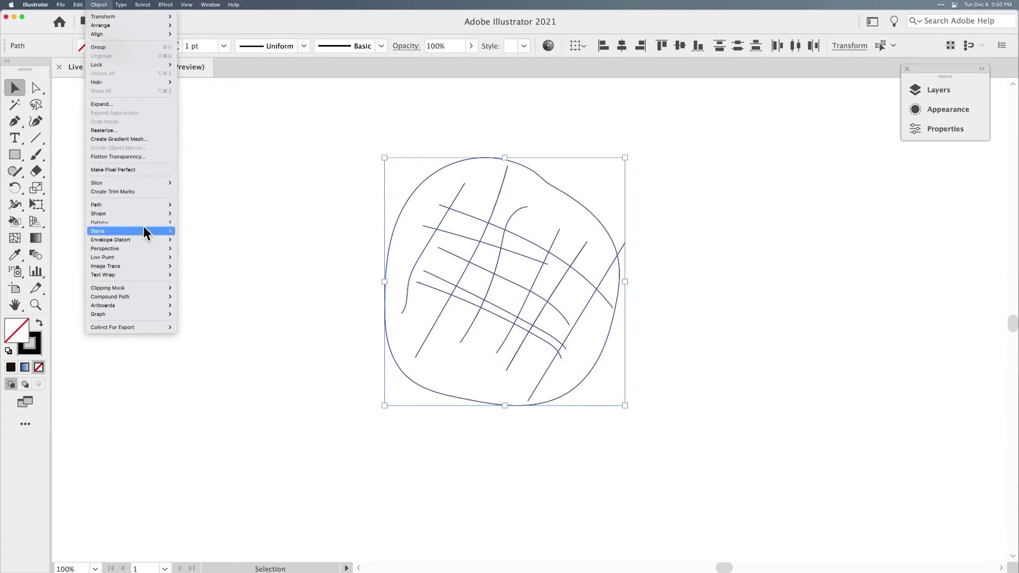
mouse_move(148, 257)
click(190, 258)
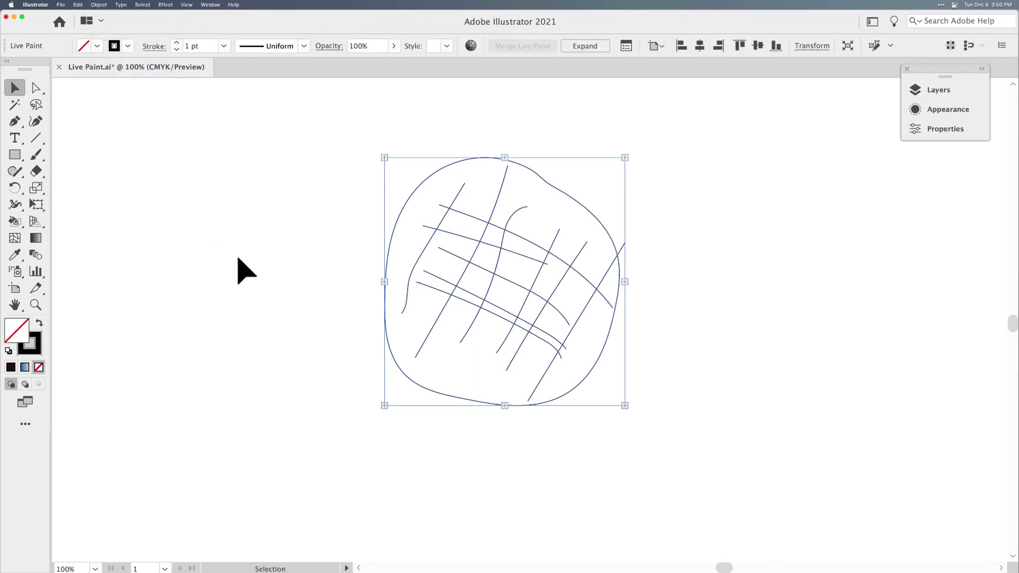
key(k)
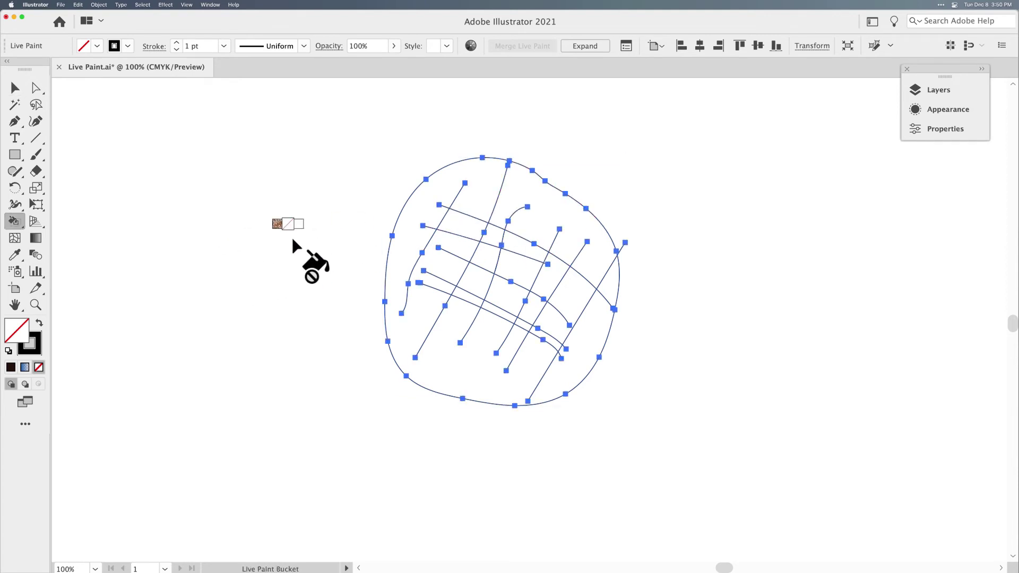
key(period)
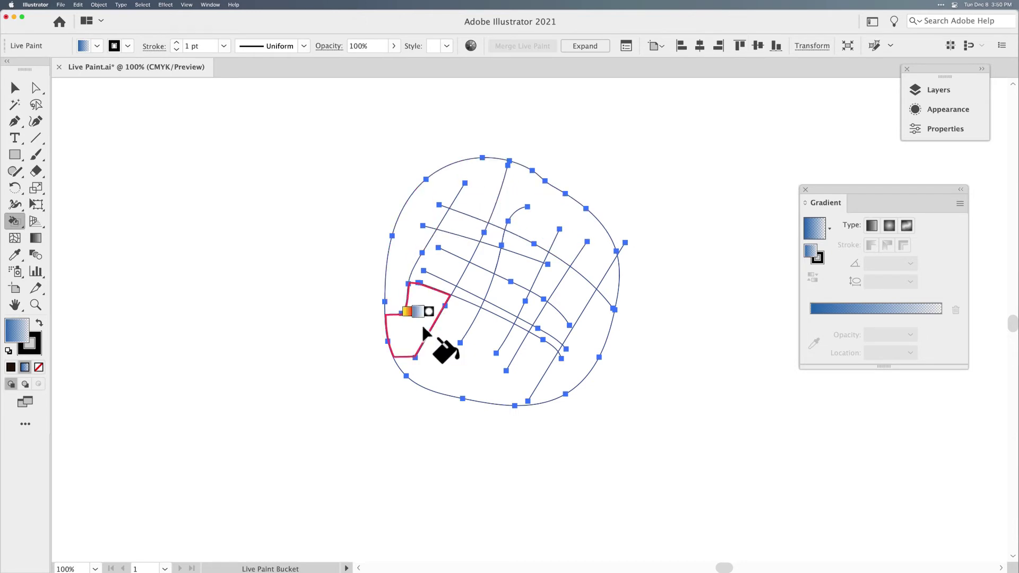
Step: Open the gap options for the blob's Live Paint group and preview gap detection at Medium Gaps and Large Gaps
click(15, 88)
click(312, 237)
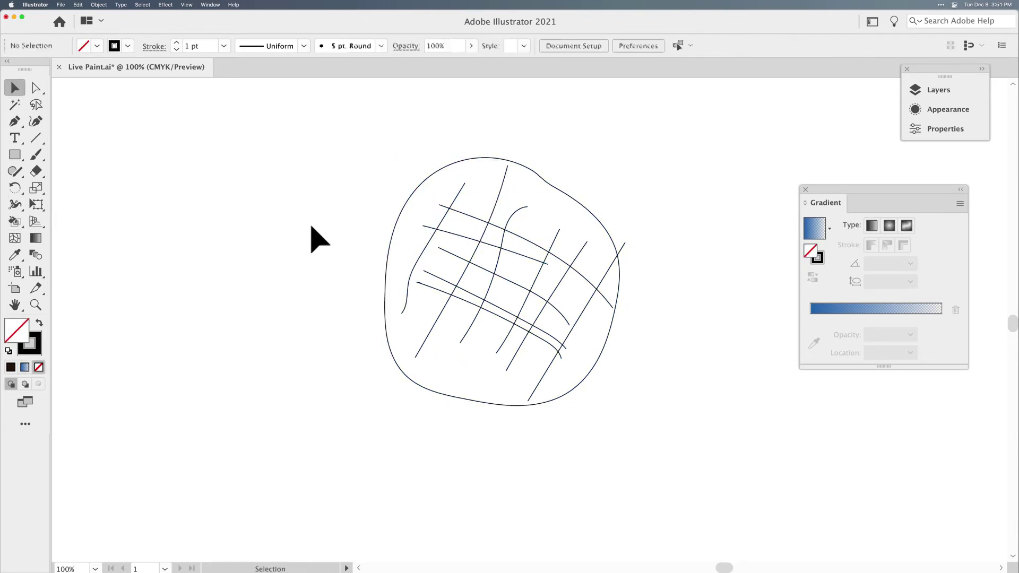
key(super+a)
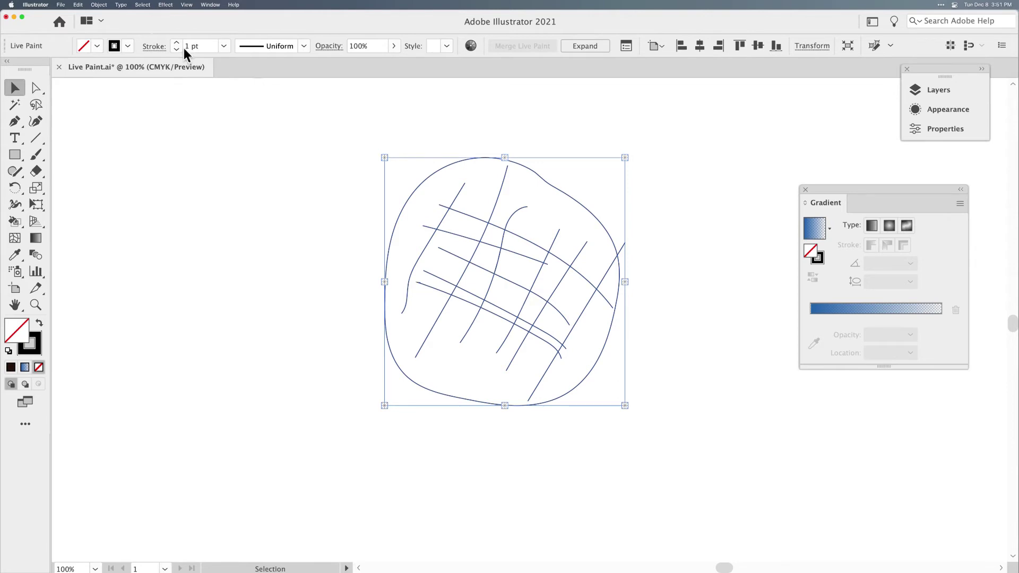
click(100, 5)
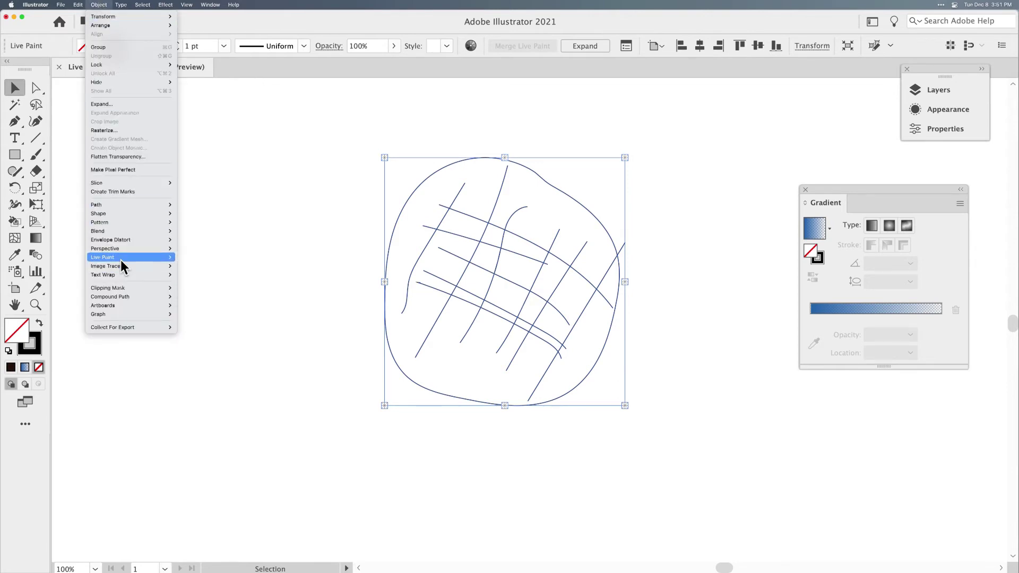
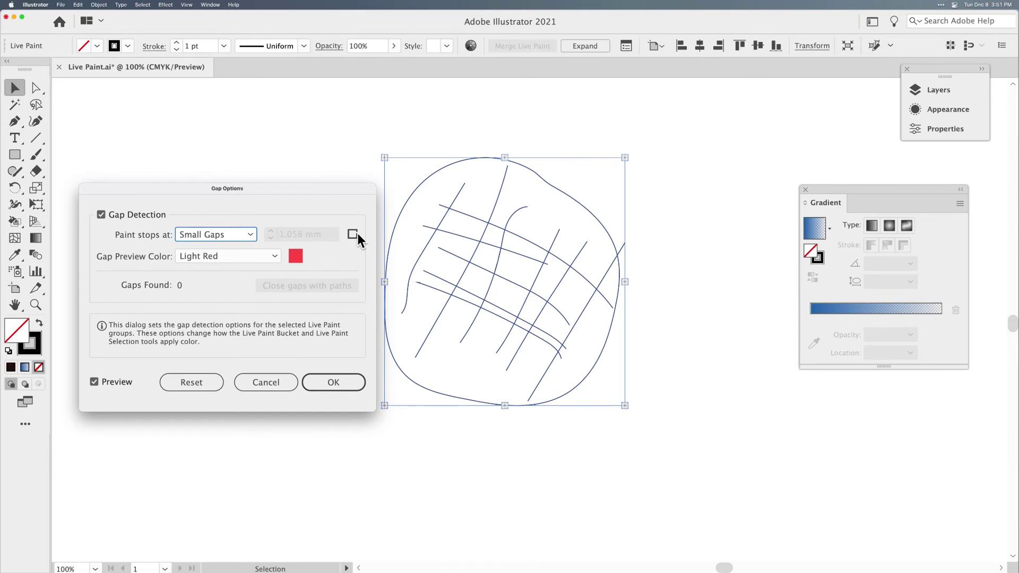
click(204, 236)
click(205, 263)
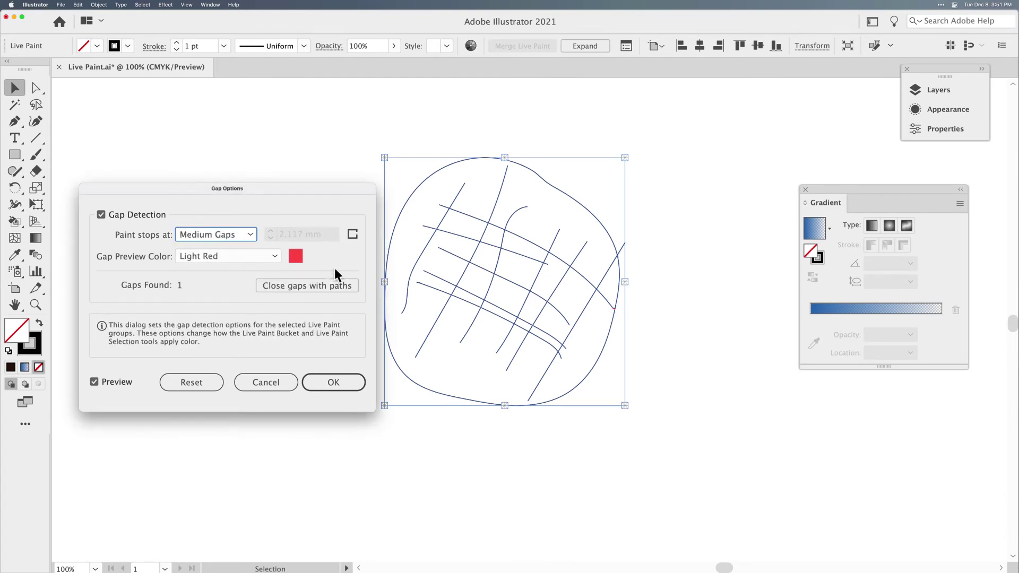
click(225, 237)
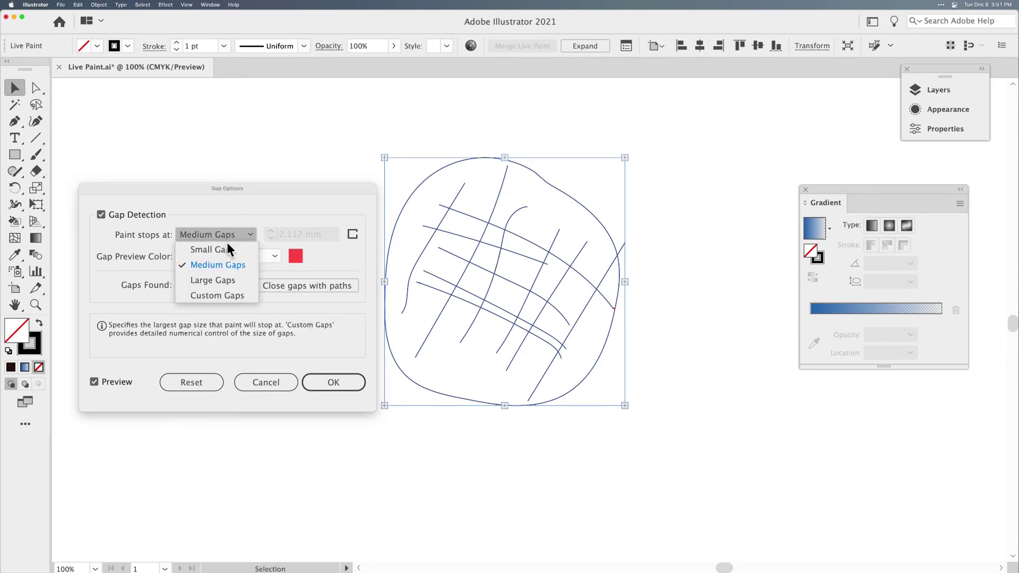
click(231, 281)
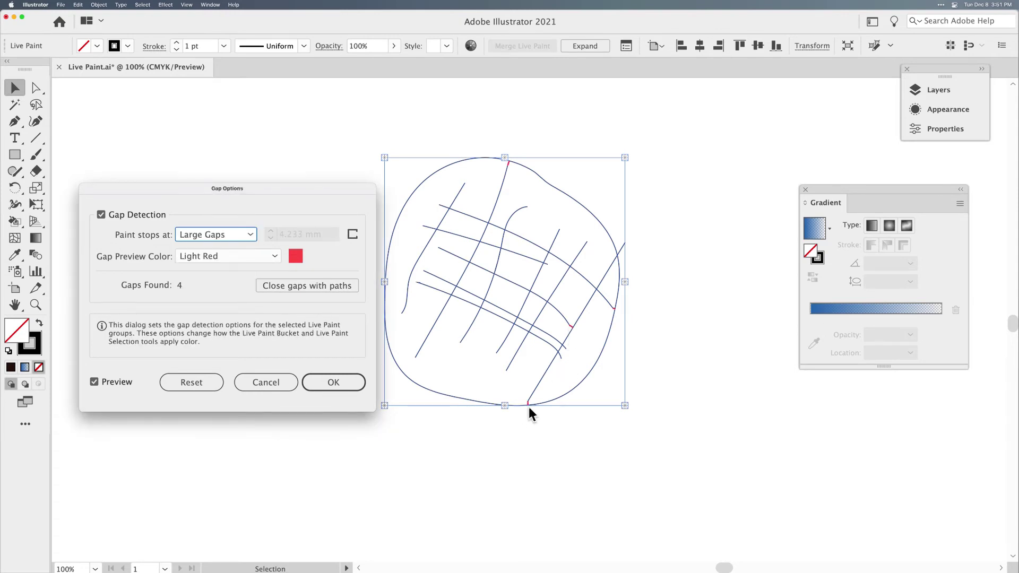
Step: Switch gap detection to Custom Gaps, enter 3 mm, raise the value by two increments and apply the gap options
click(212, 235)
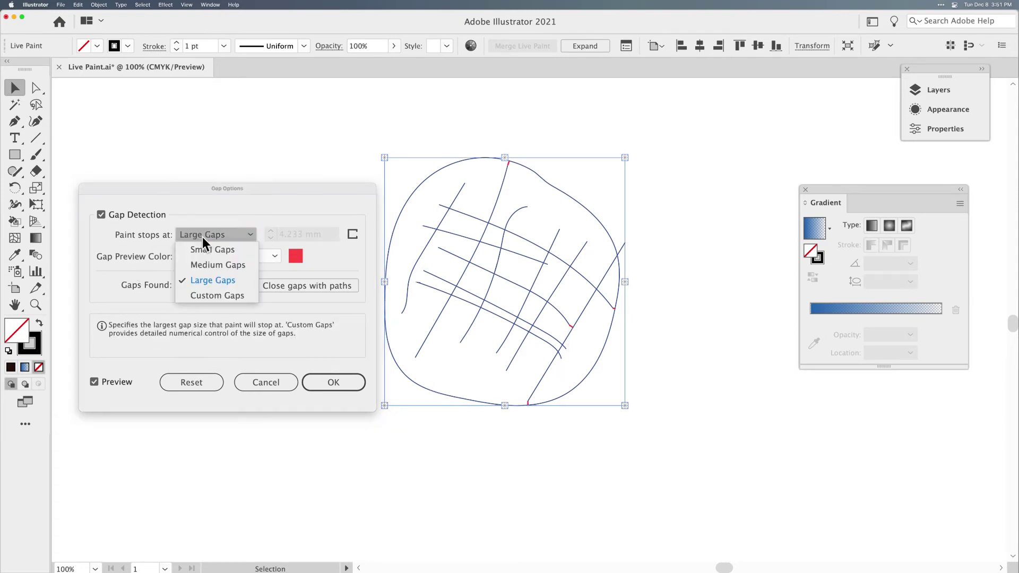
click(211, 297)
click(322, 235)
key(super+a)
text(3)
key(Tab)
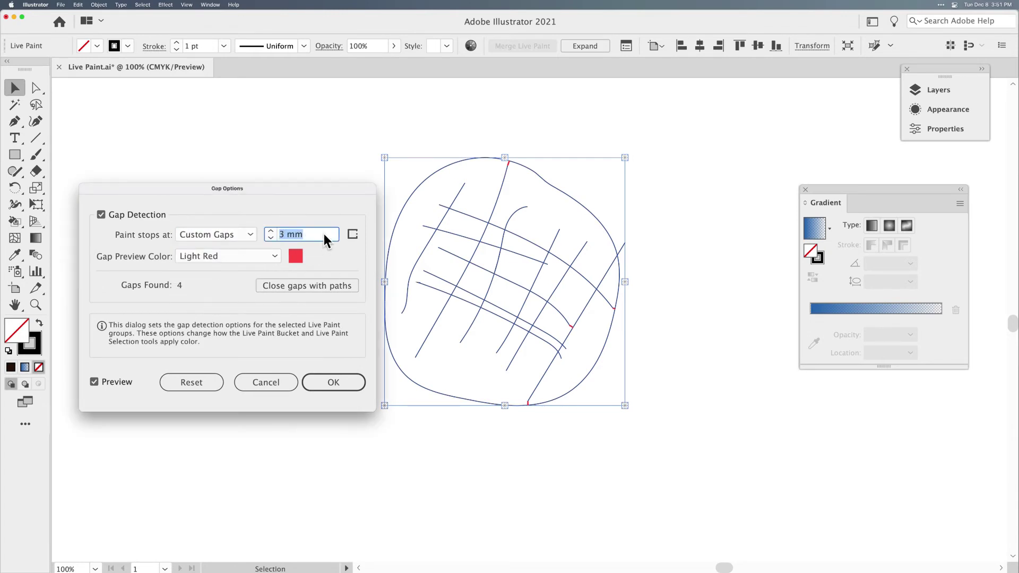
key(Up)
key(Up)
click(334, 382)
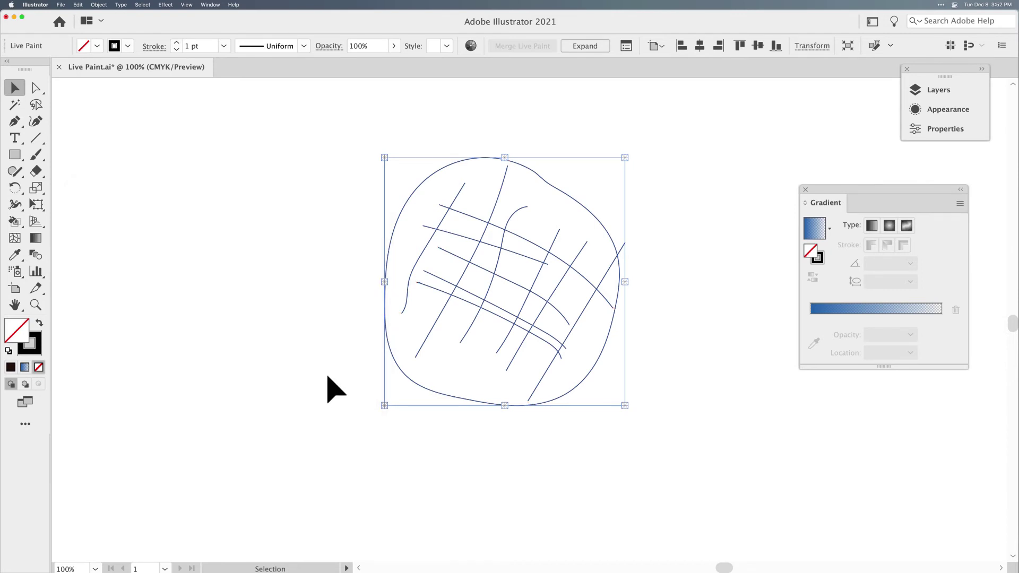
Step: Use the Live Paint Bucket to fill the blob's upper-left outer face with dark red
key(k)
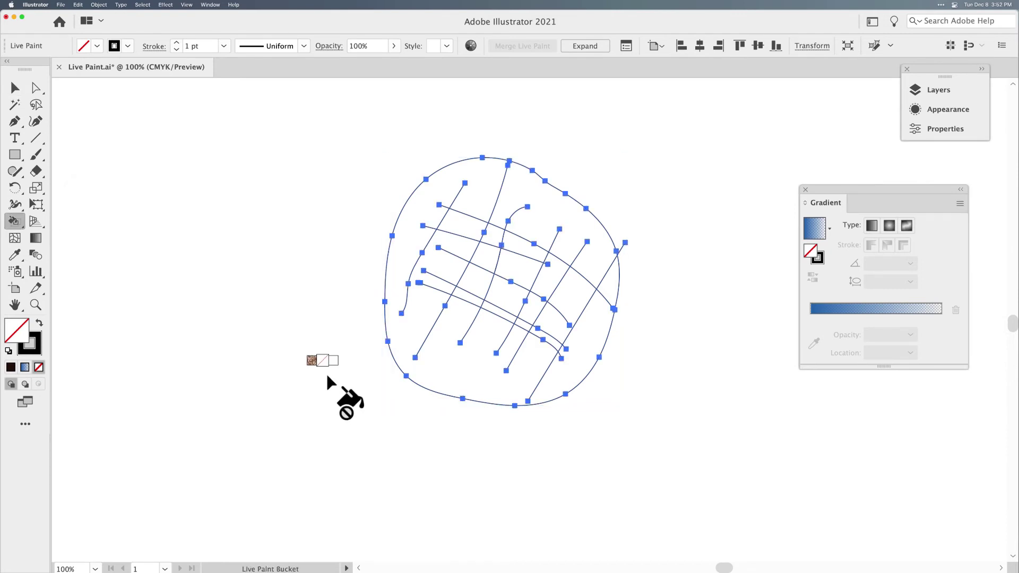
key(Right)
key(Right)
key(Right)
key(Right)
key(Right)
key(Right)
key(Right)
key(Right)
key(Right)
click(402, 270)
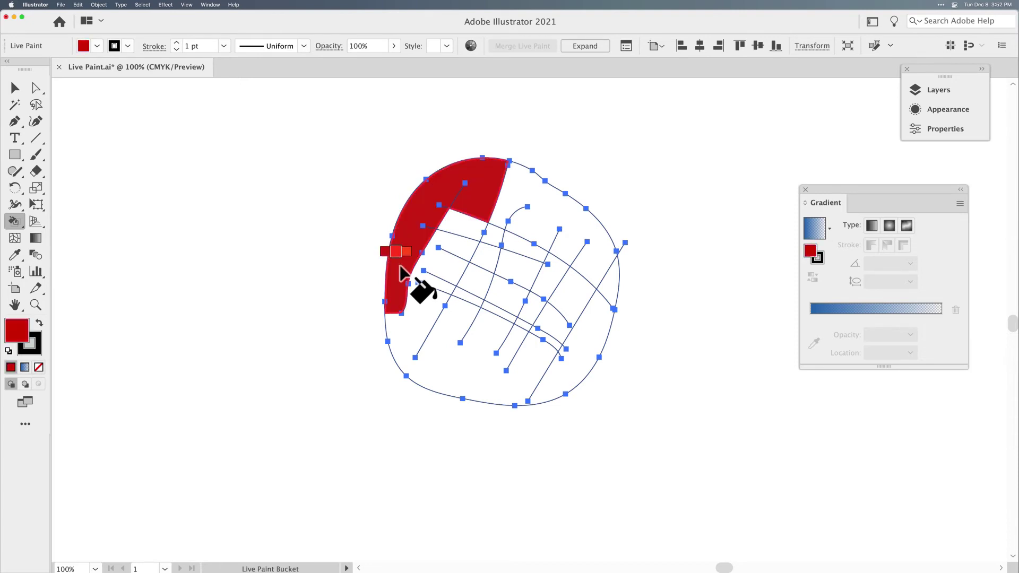
Step: Fill the blob's large lower-left face with orange and a small inner cell with lime green
key(Right)
click(462, 333)
key(Right)
key(Right)
click(532, 307)
Step: Fill the cell above the lime one dark green, its right-hand neighbour medium green and the lower-right outer face teal green
key(Right)
key(Right)
click(551, 273)
key(Right)
key(Right)
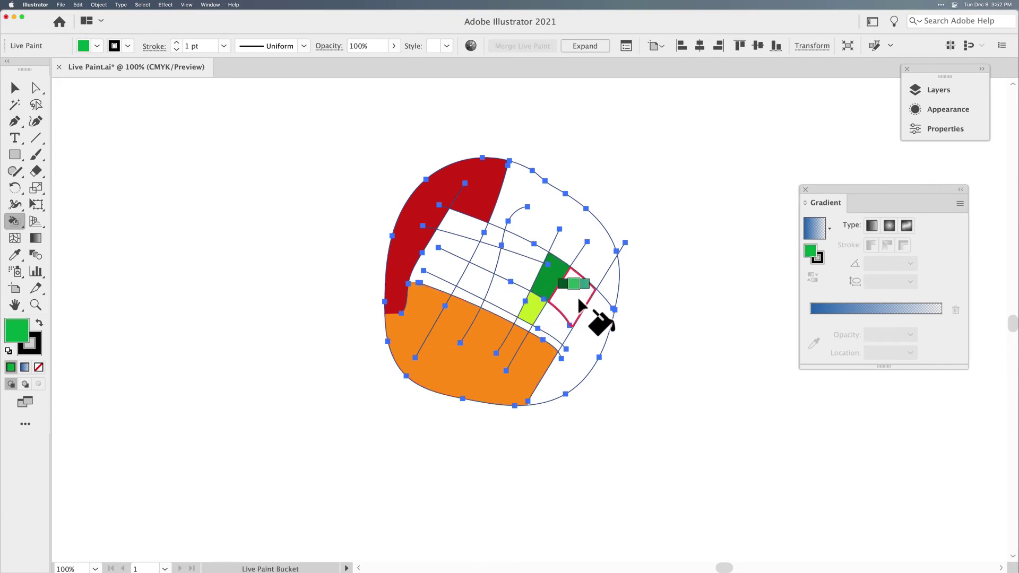
click(578, 297)
key(Right)
click(586, 347)
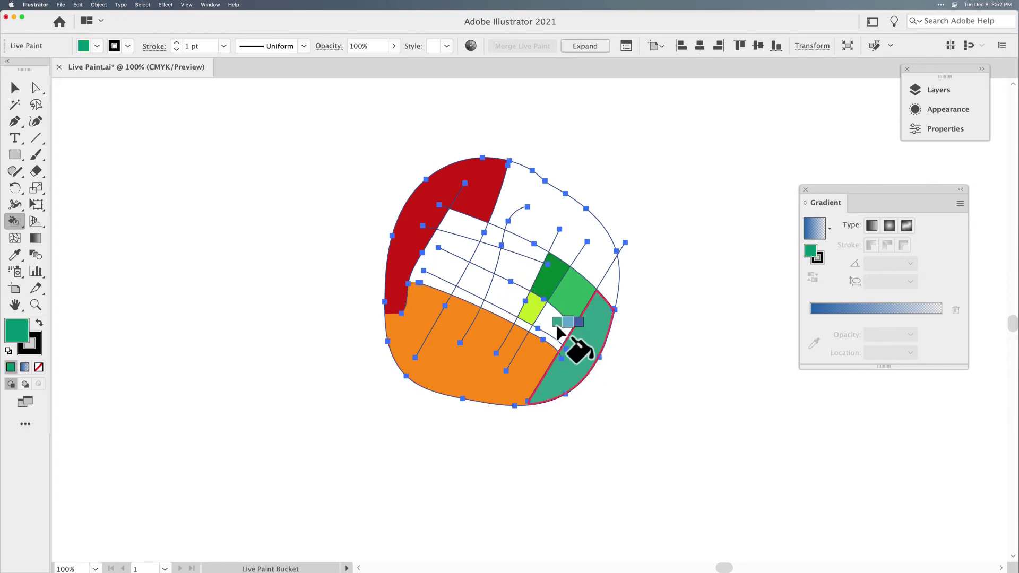
Step: Fill the small outer face on the blob's right side with dark indigo and the central cell with greyish brown
key(Right)
key(Right)
click(610, 290)
key(Right)
key(Right)
key(Right)
key(Right)
click(523, 275)
Step: Apply the brown swirl pattern to a lower inner cell, the large upper-right face and an inner cell on the left
key(Right)
key(Right)
key(Right)
key(Right)
key(Right)
key(Right)
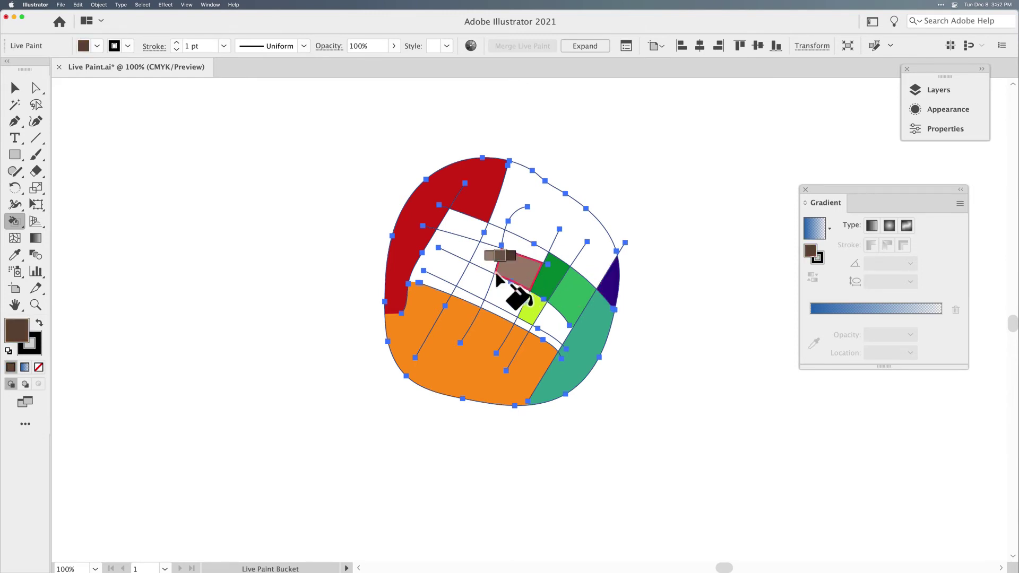
key(Right)
key(Right)
key(Right)
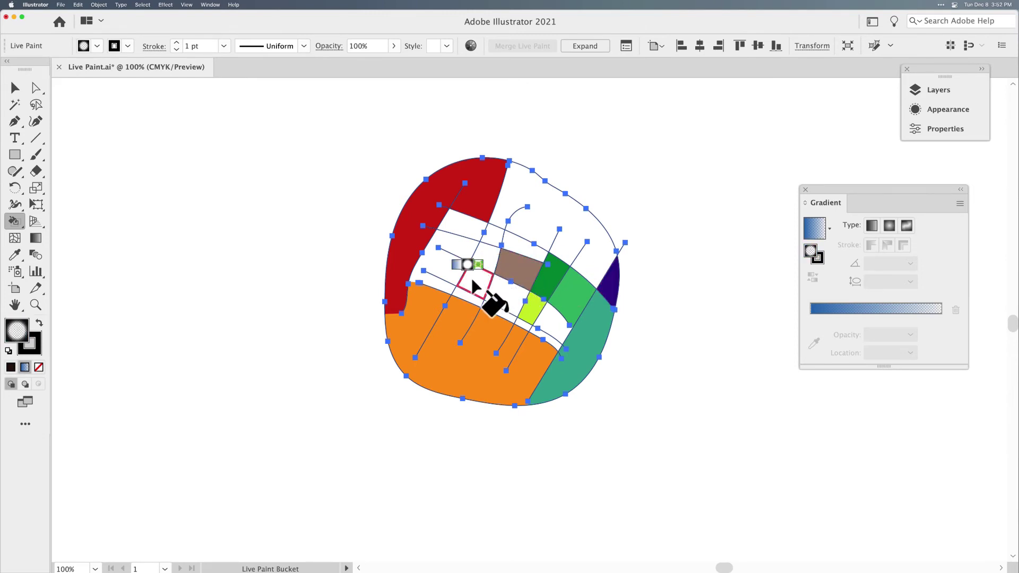
click(472, 281)
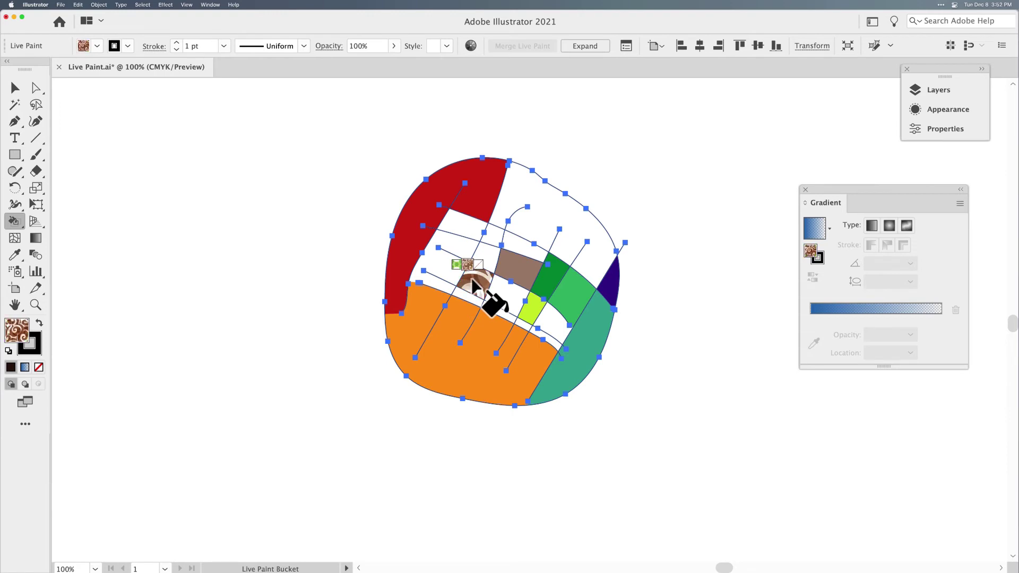
click(543, 206)
click(446, 251)
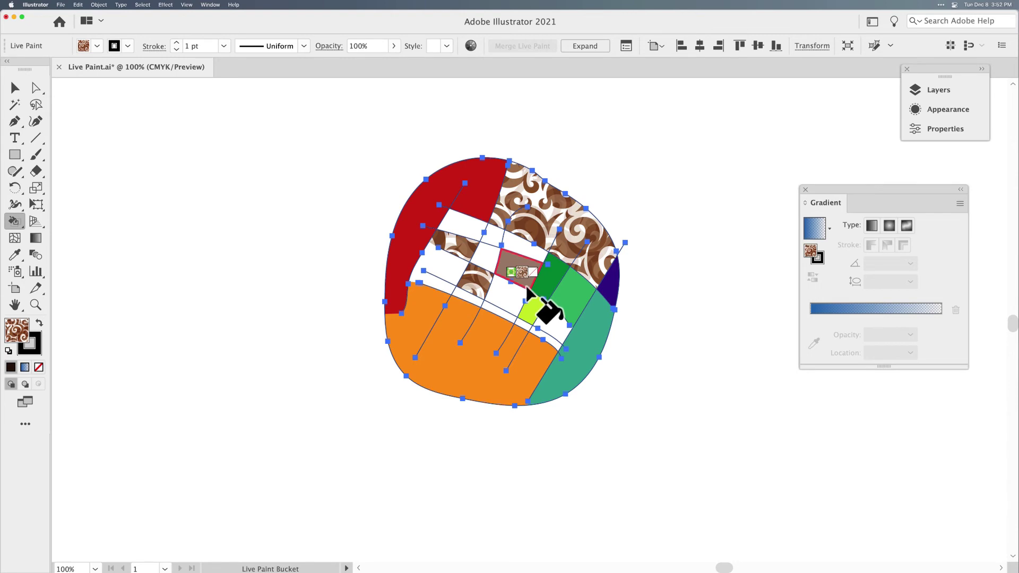
Step: Fill the cell below the brown one with the green leaf pattern and two left cells with the blue-to-white gradient, and deselect
key(Left)
click(499, 291)
key(Left)
key(Left)
click(433, 271)
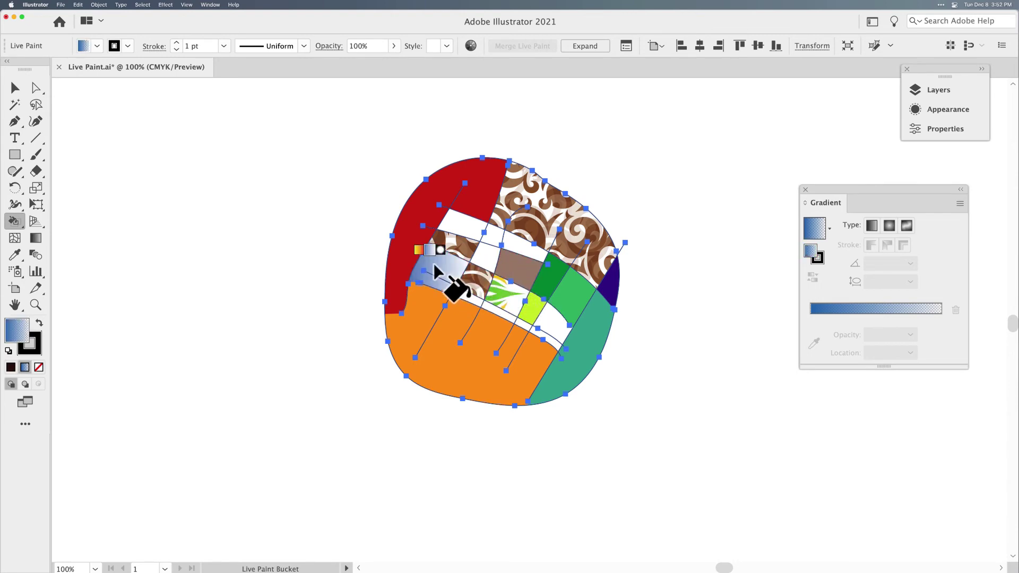
click(474, 232)
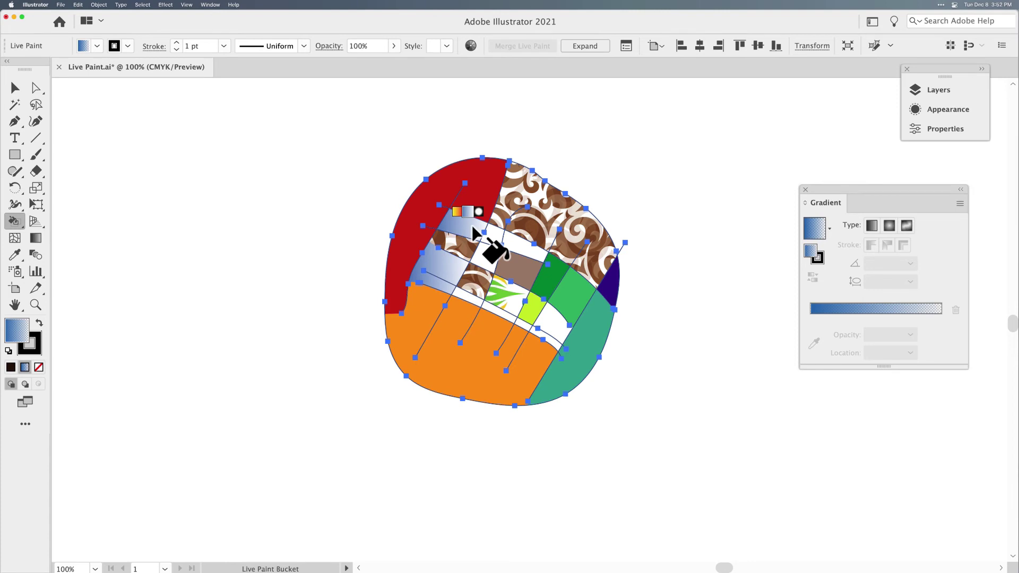
click(15, 88)
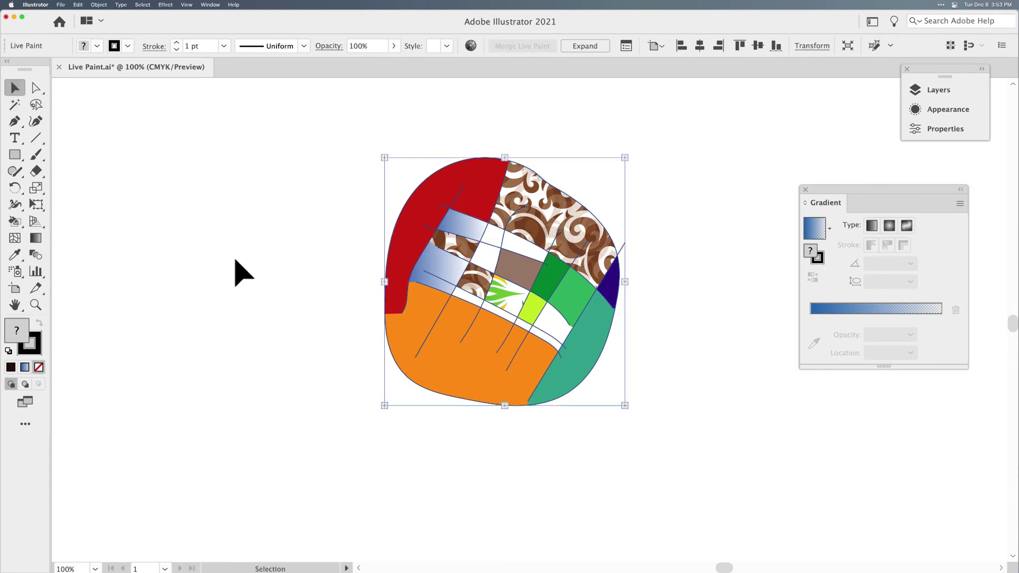
click(226, 303)
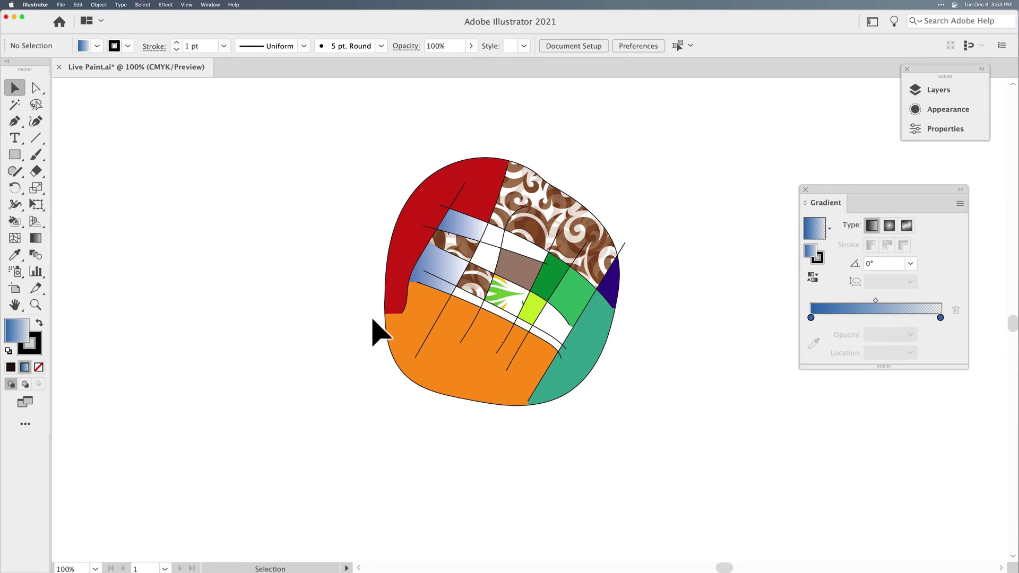
Step: Reselect the painted blob, reactivate the Live Paint Bucket and cycle backwards through the fill swatches to bright pink
click(425, 291)
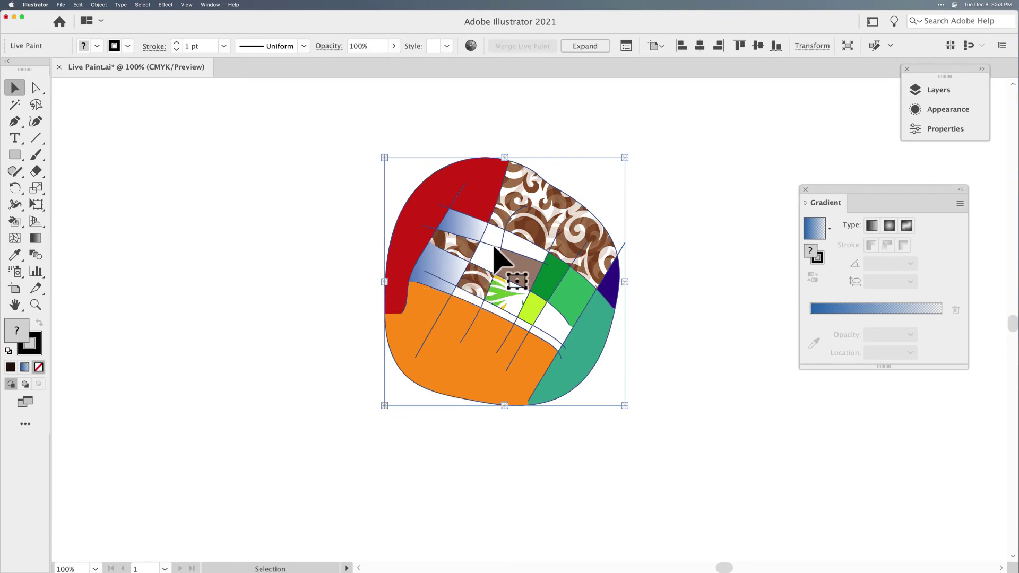
key(k)
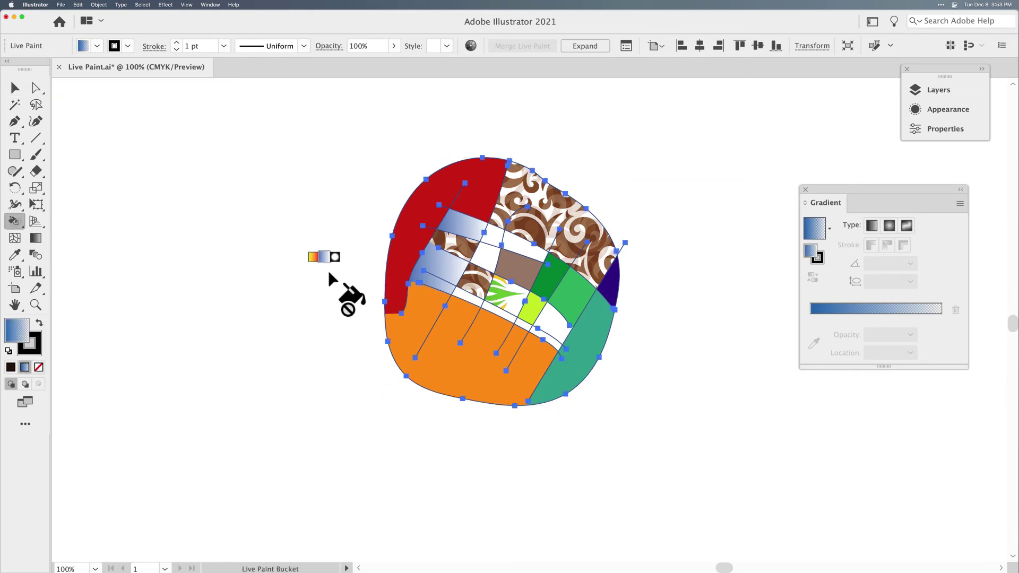
key(shift)
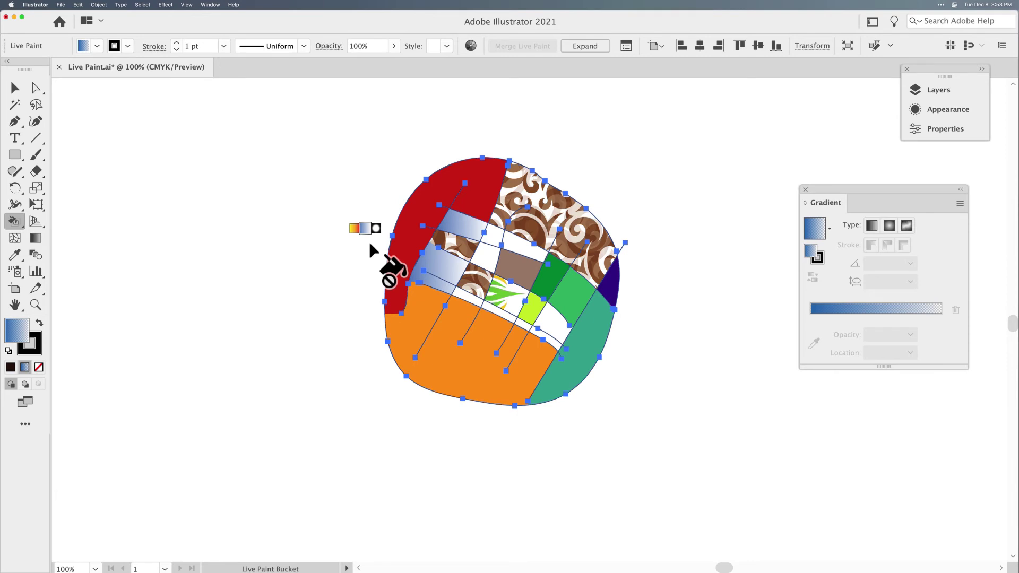
key(Left)
key(Left)
key(Left)
key(Left)
key(Left)
key(Left)
key(Left)
key(Left)
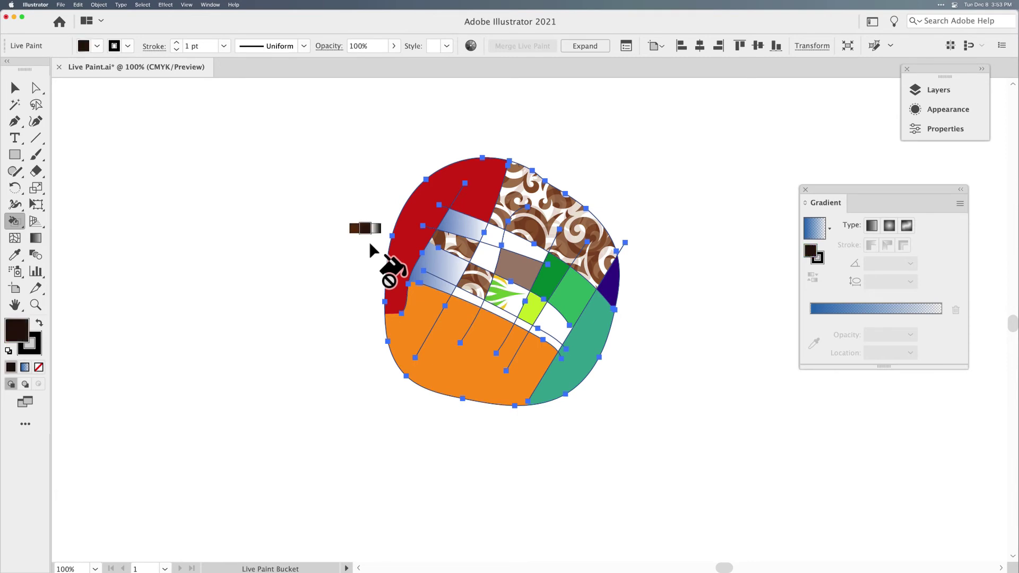
key(Left)
key(Left)
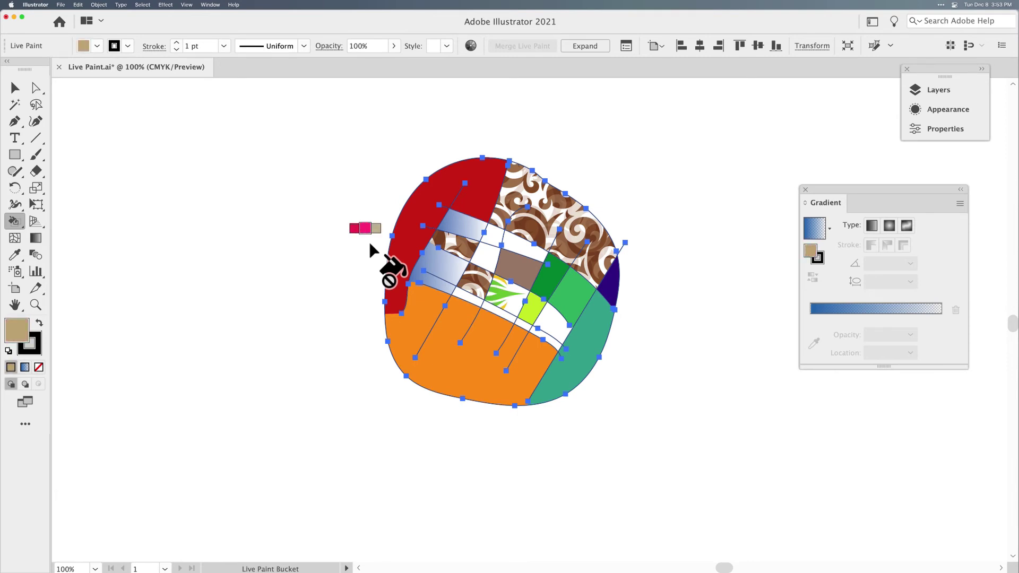
key(Left)
key(Right)
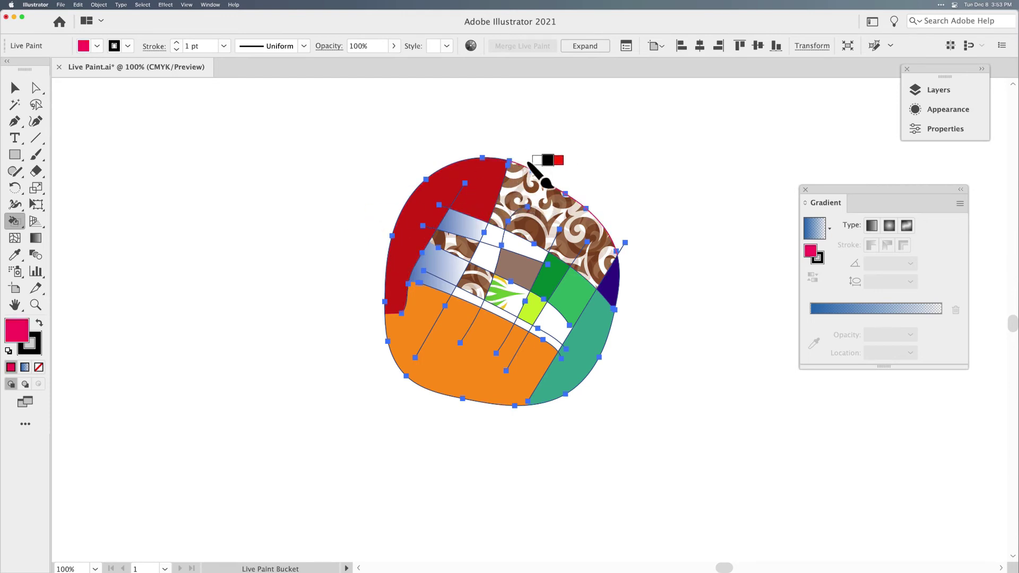
Step: Sample the greyish-brown fill from the central cell as the current fill colour
key(super+equal)
key(super+equal)
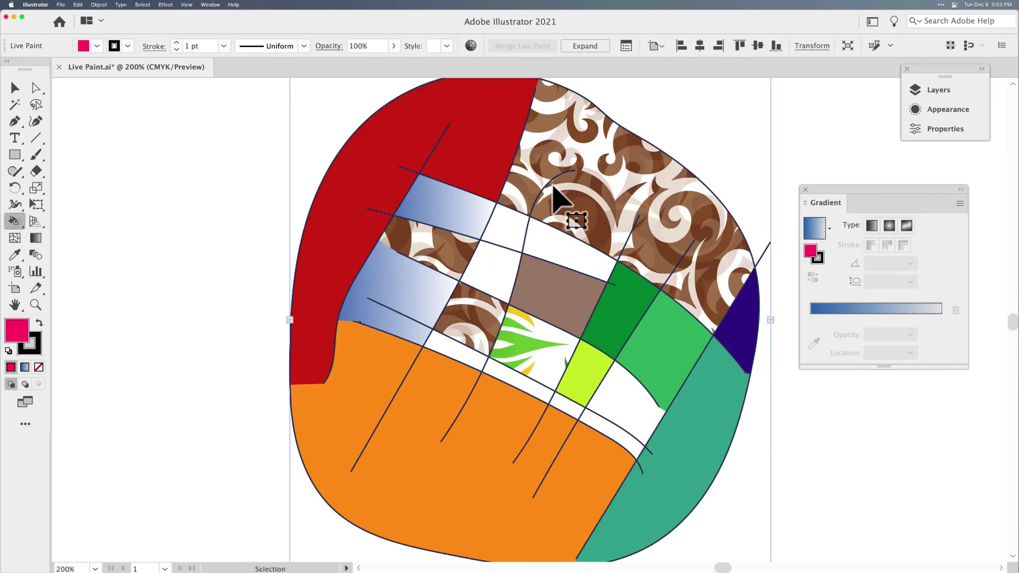
drag(556, 192, 455, 238)
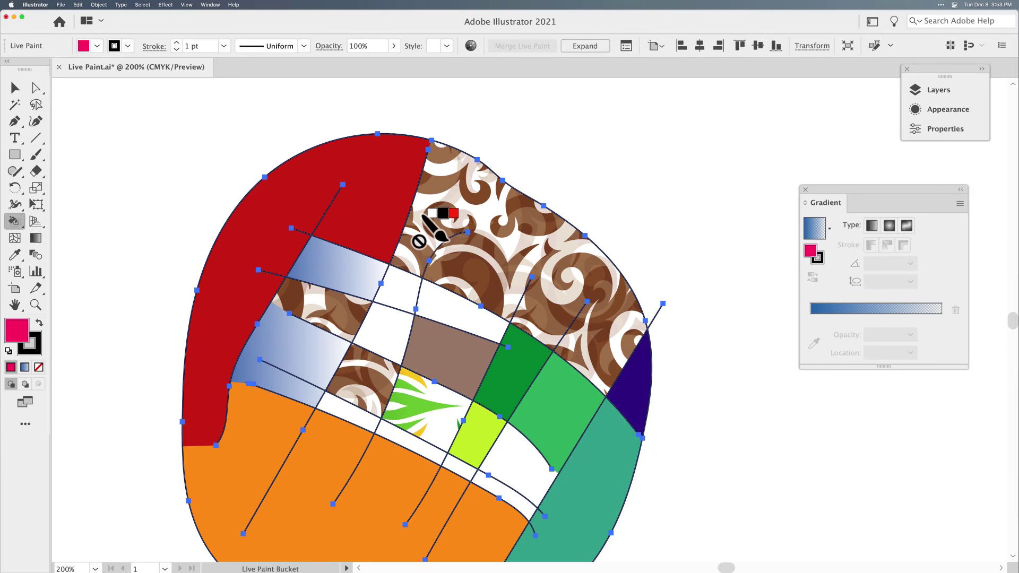
alt+click(439, 320)
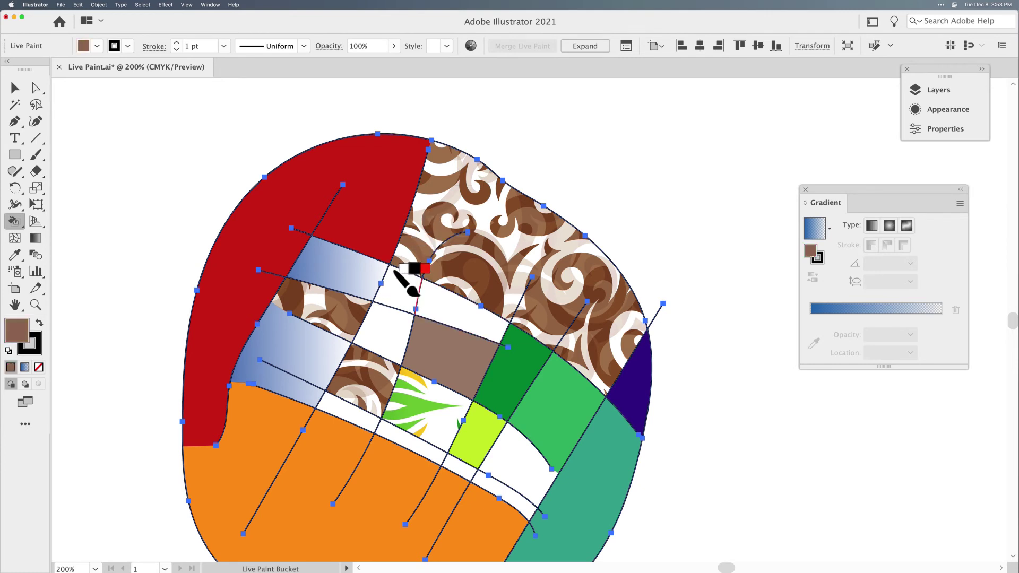
Step: Cycle the Live Paint stroke swatch to magenta and paint the short dividing edges in the upper white strip
key(Right)
key(Right)
key(Right)
key(Right)
key(Right)
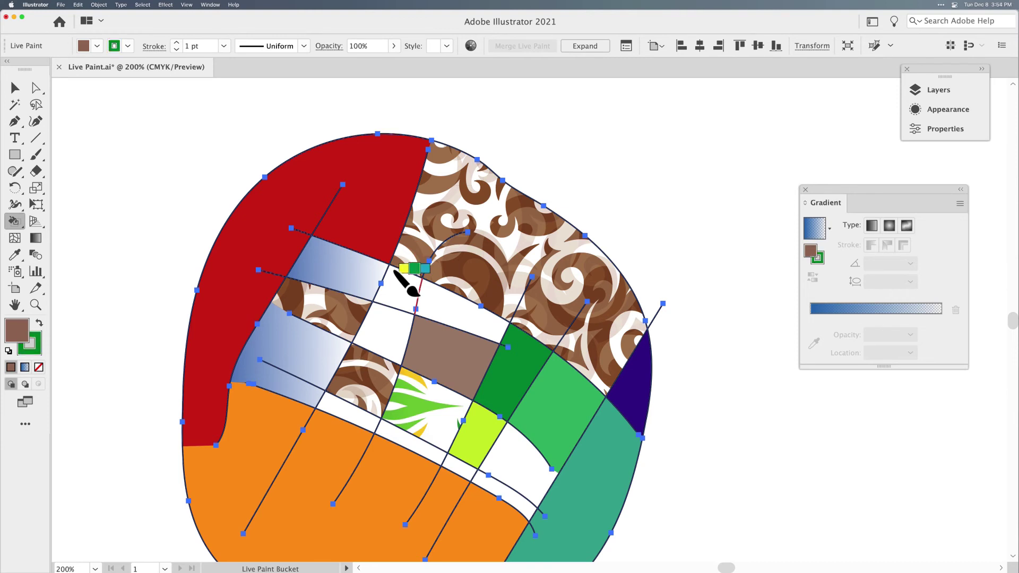
key(Right)
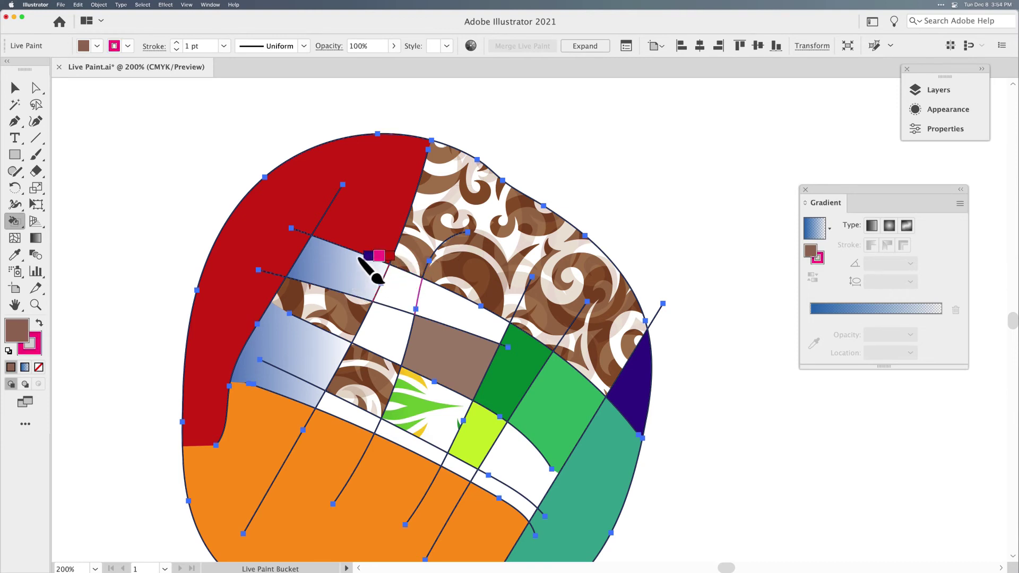
Step: Change the Live Paint stroke swatch to orange and paint the left edge of the greyish-brown cell
key(Right)
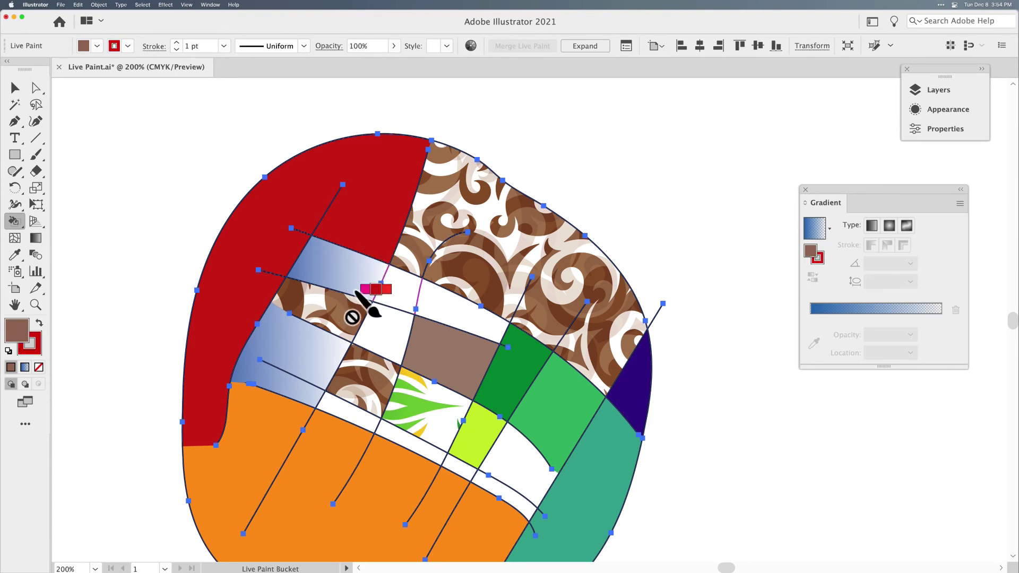
key(Right)
key(Right)
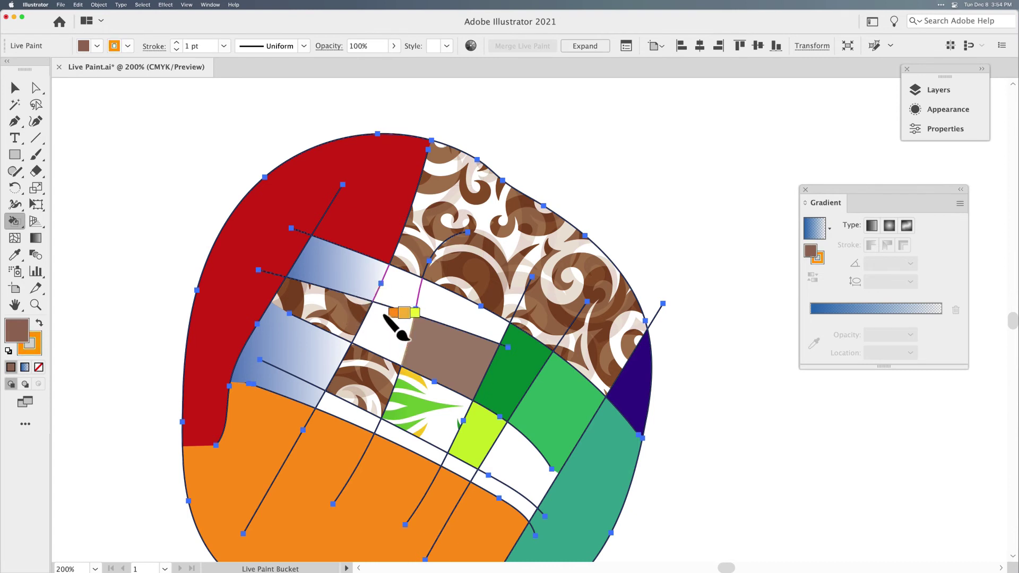
Step: Change the Live Paint stroke swatch to light green and paint the short curved line running down into the orange face
key(Right)
key(Right)
key(Right)
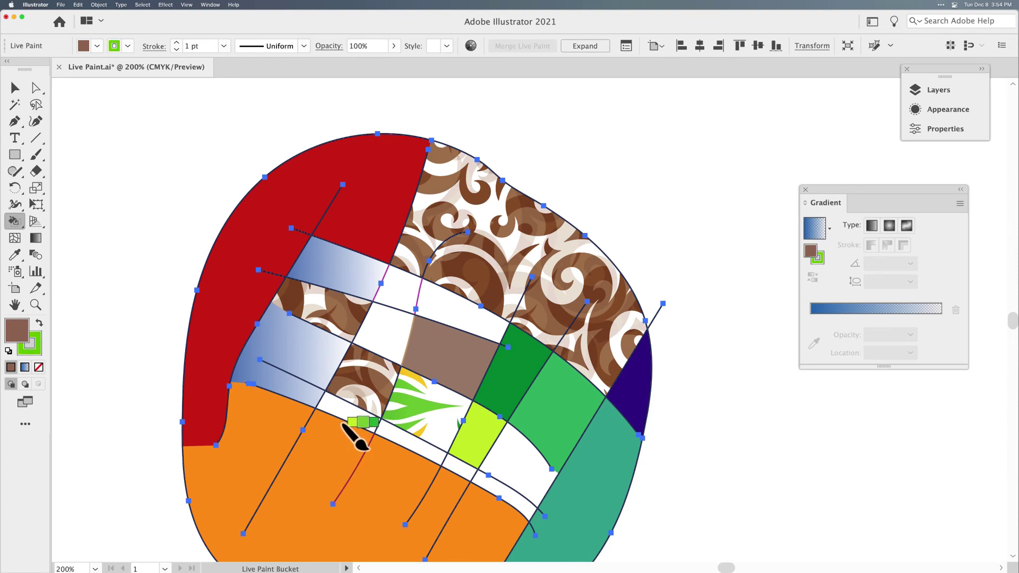
click(364, 447)
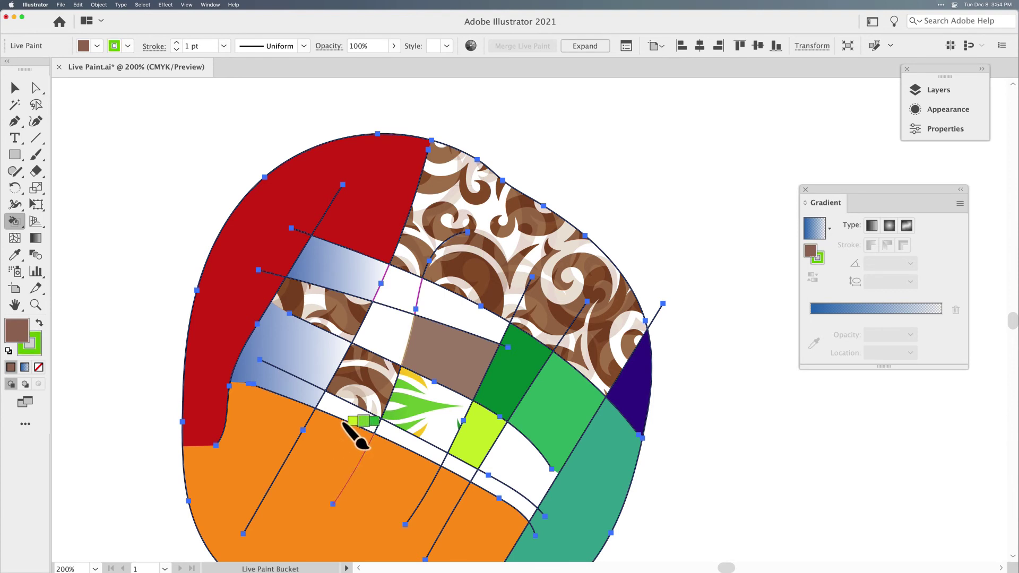
Step: Paint the straight diagonal line in the orange face dark green and the red face's outer edge light blue, then deselect the artwork
key(Right)
key(Right)
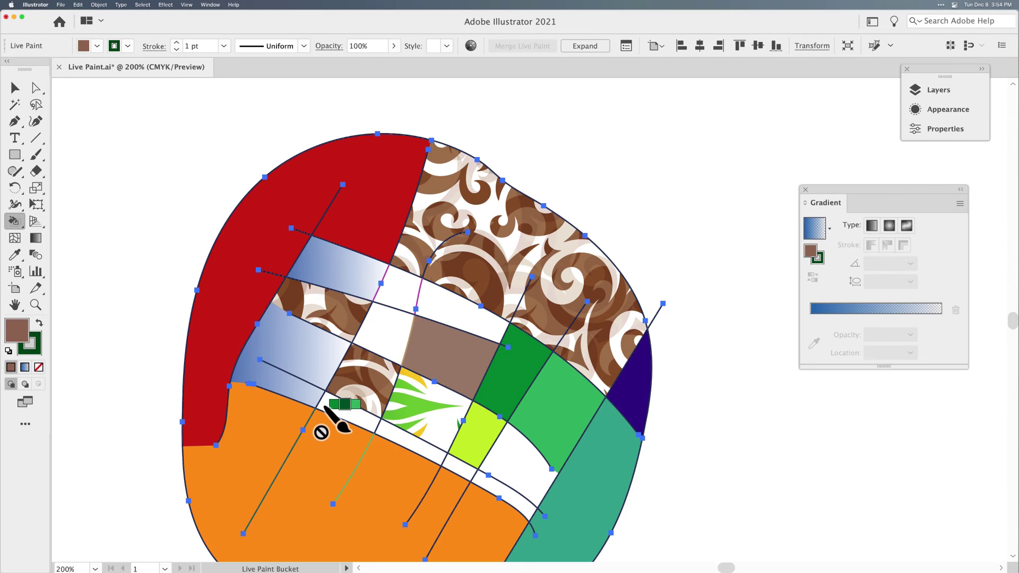
key(Left)
key(Right)
key(Right)
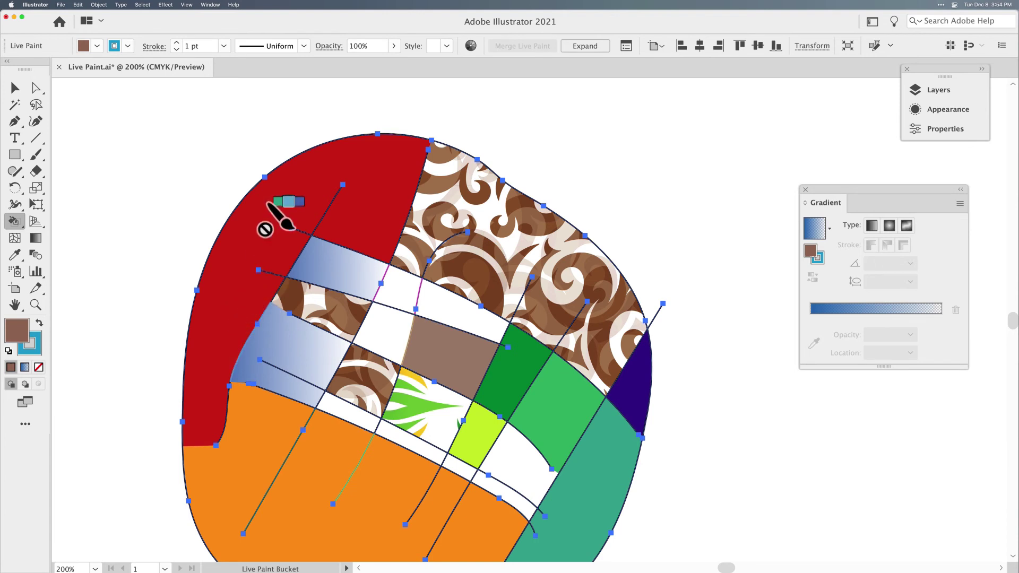
click(258, 182)
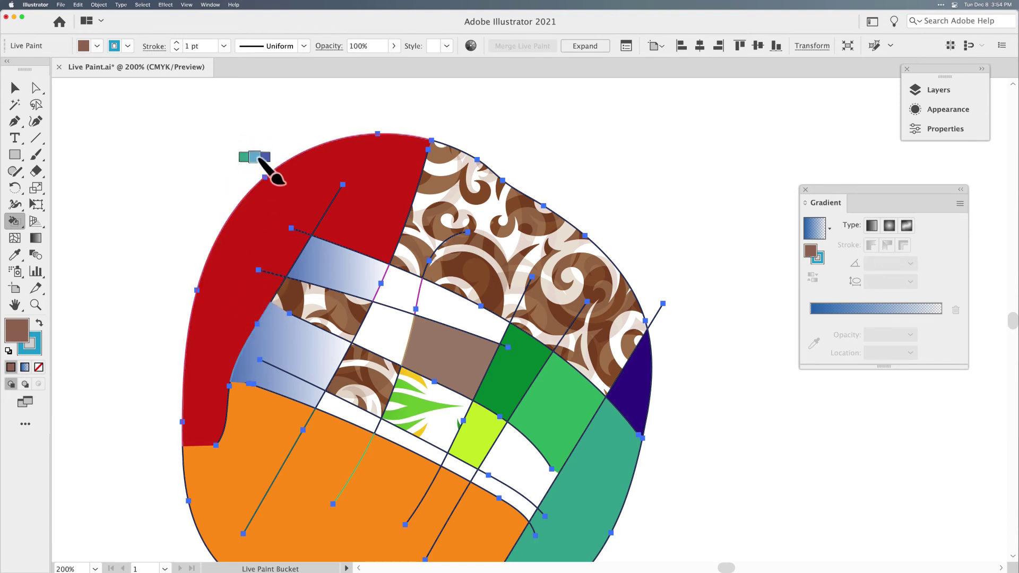
click(16, 89)
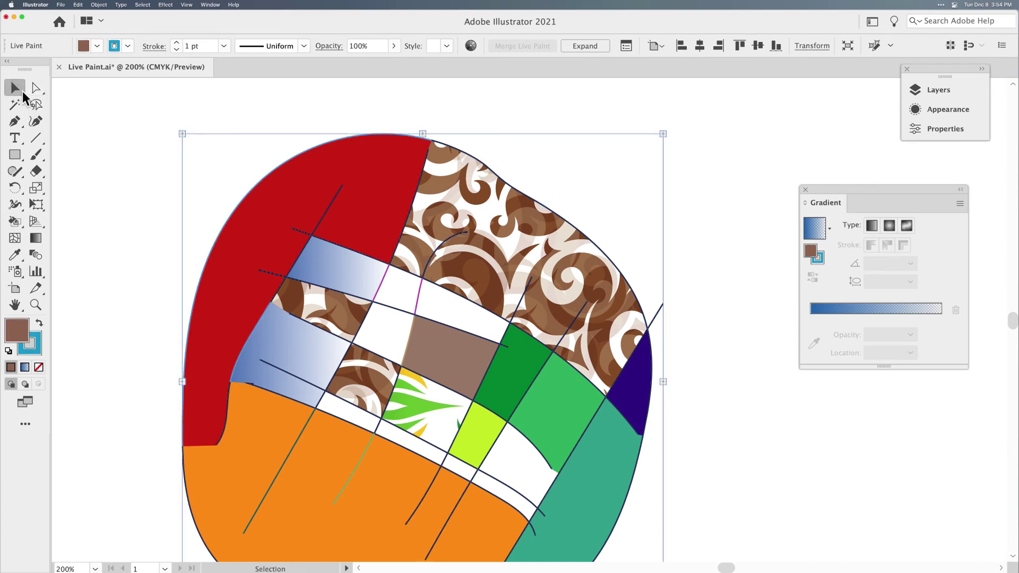
click(121, 146)
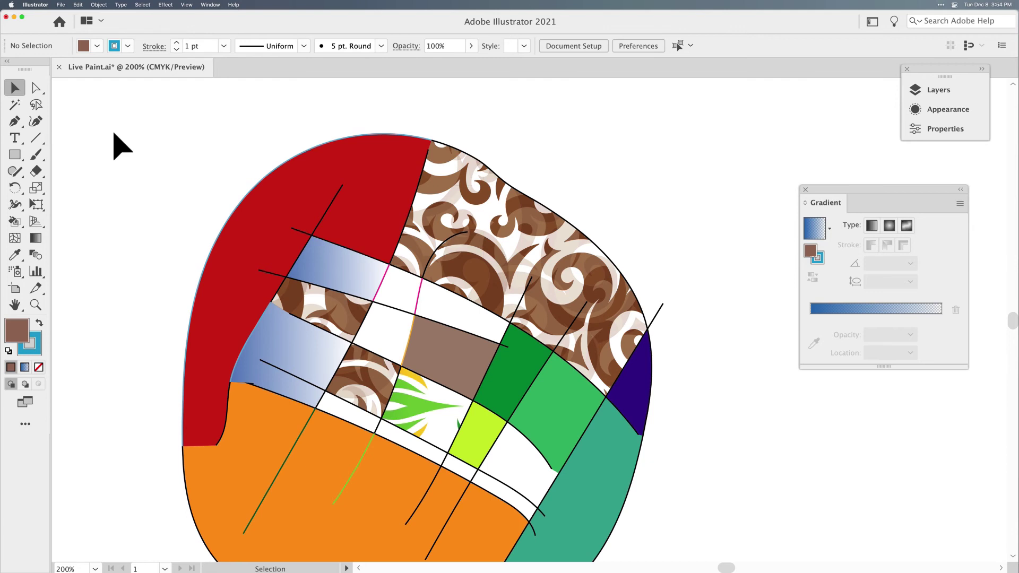
Step: Select the painted blob and list the paths inside its Live Paint group in Layers
click(406, 230)
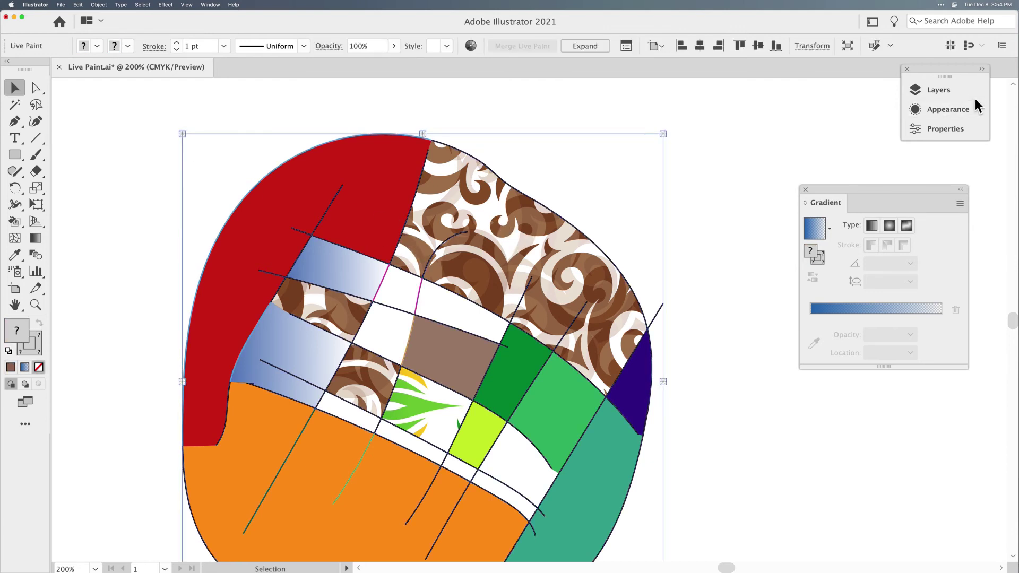
click(954, 91)
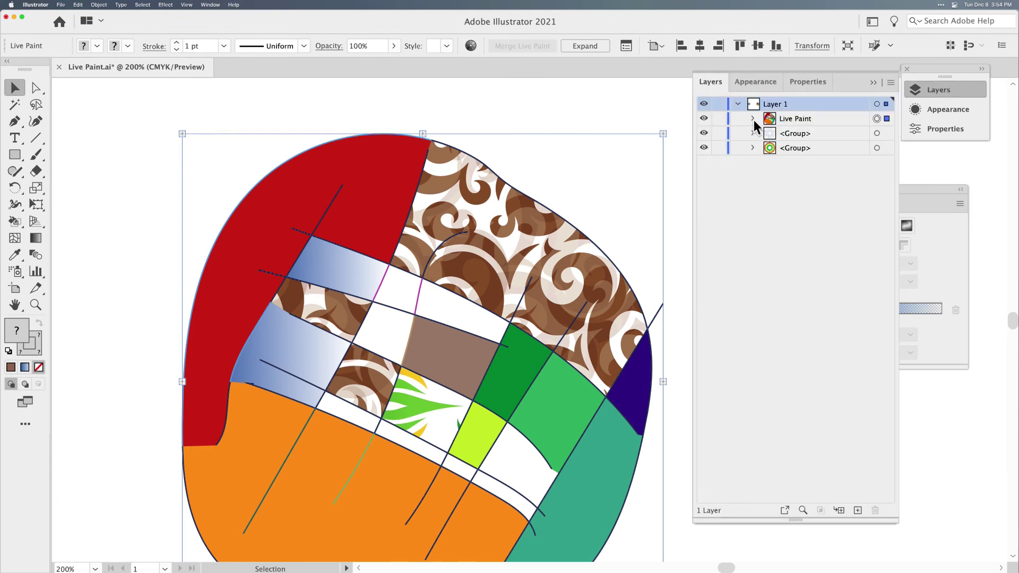
click(752, 118)
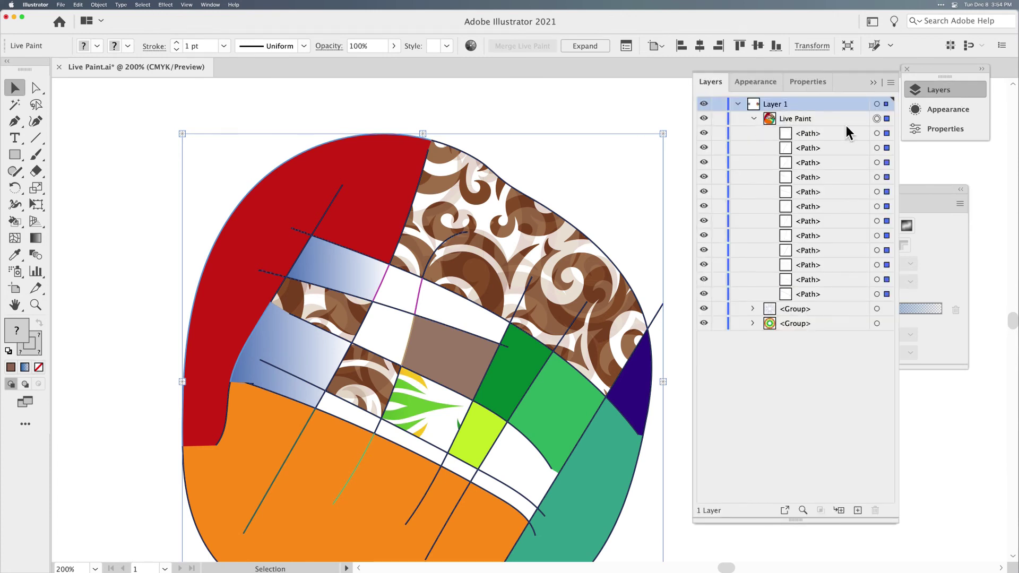
Step: Target the second path in the Live Paint group and rescale it from its upper end, making it slightly wider and shorter
click(879, 134)
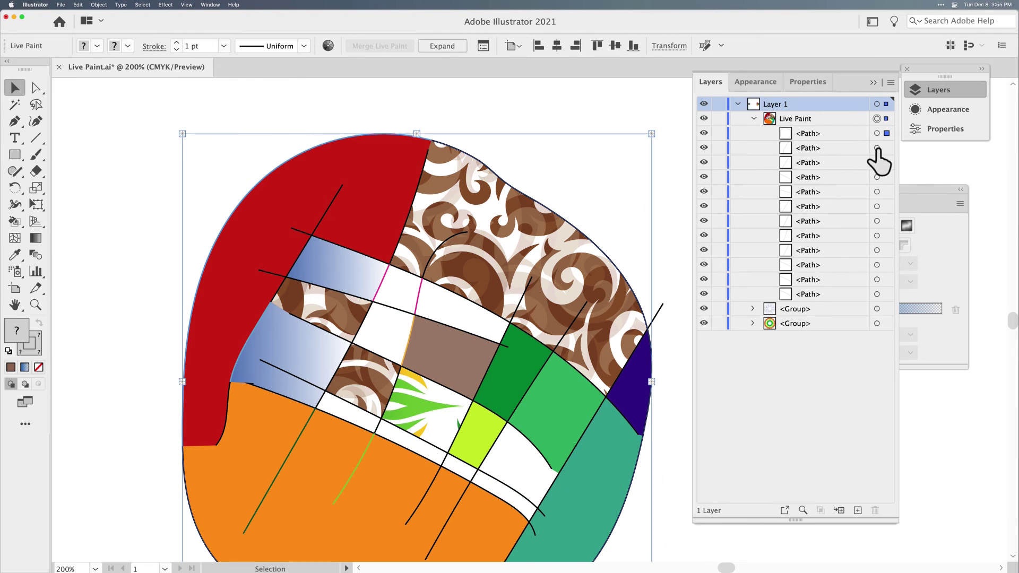
click(877, 148)
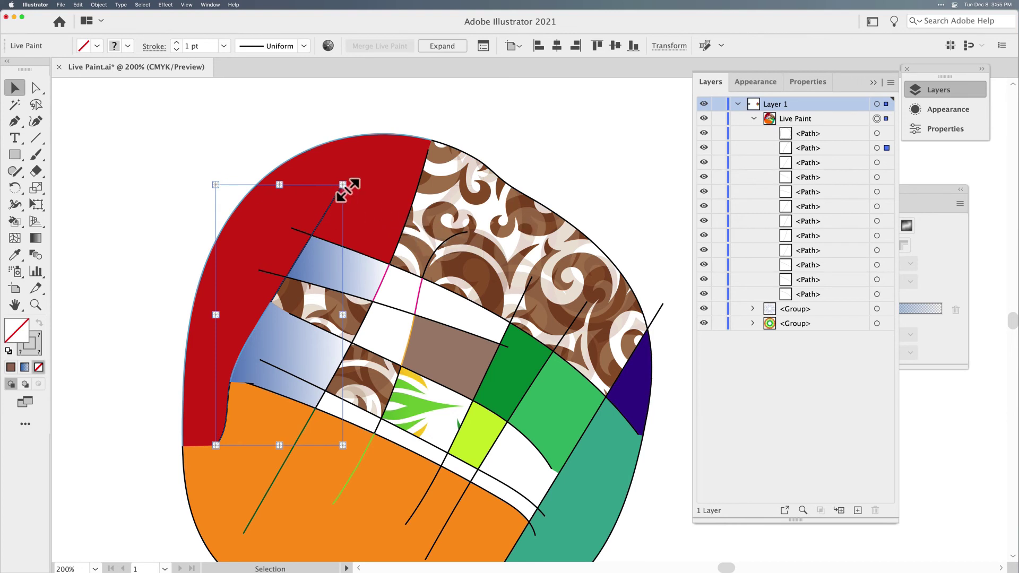
mouse_move(344, 186)
mouse_down()
mouse_move(352, 170)
mouse_move(329, 164)
mouse_move(362, 177)
mouse_move(388, 228)
mouse_move(330, 182)
mouse_move(371, 202)
mouse_up()
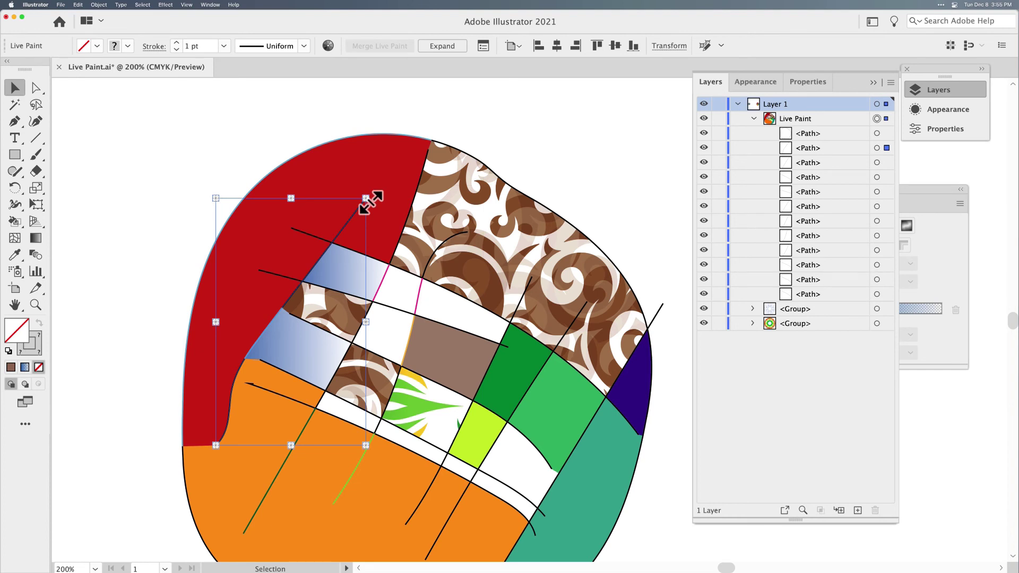
Step: Target the fourth path in the Live Paint group, shrink its height and width from the lower and outer sides, and deselect
click(878, 178)
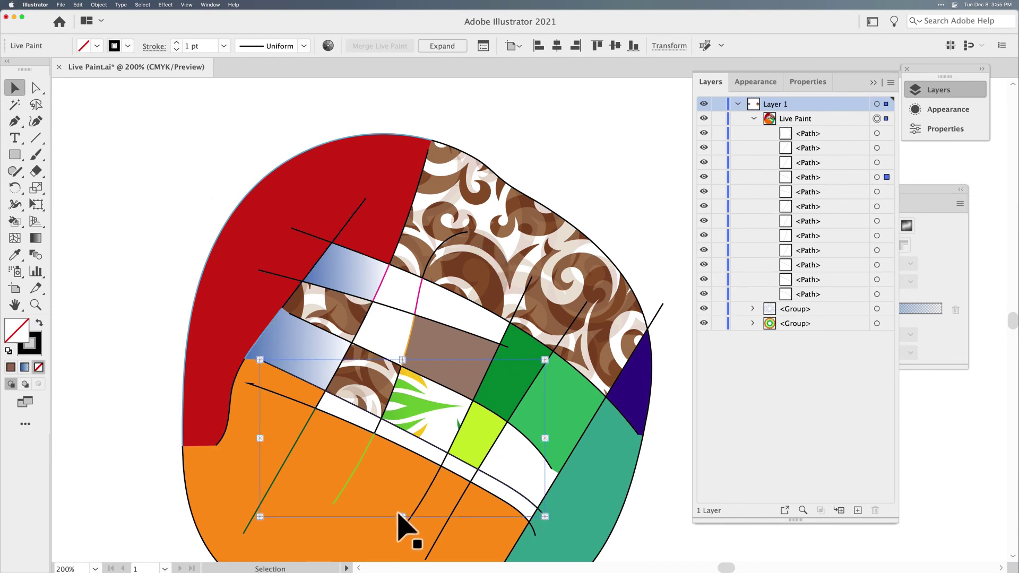
drag(404, 517, 416, 485)
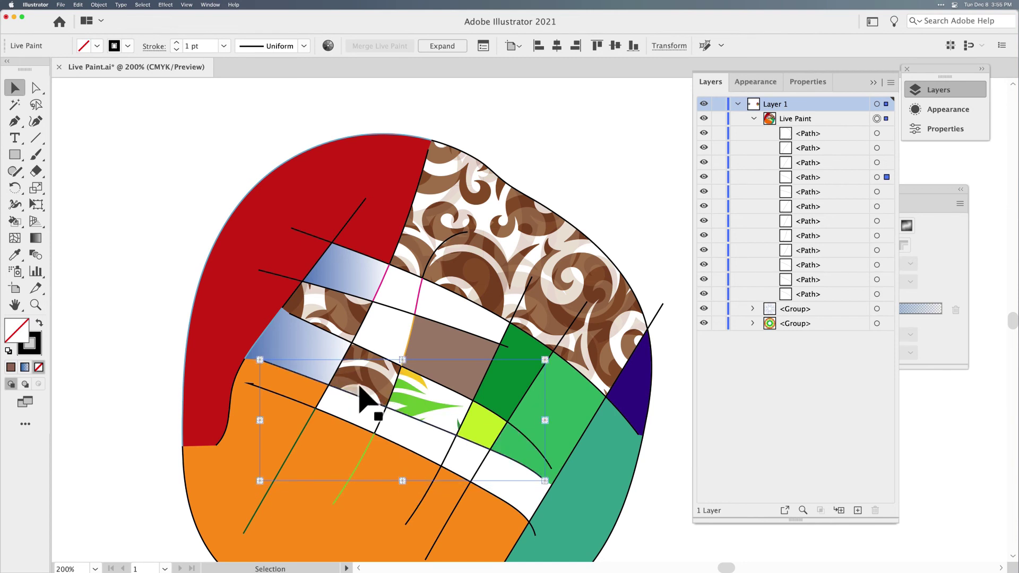
drag(544, 420, 500, 410)
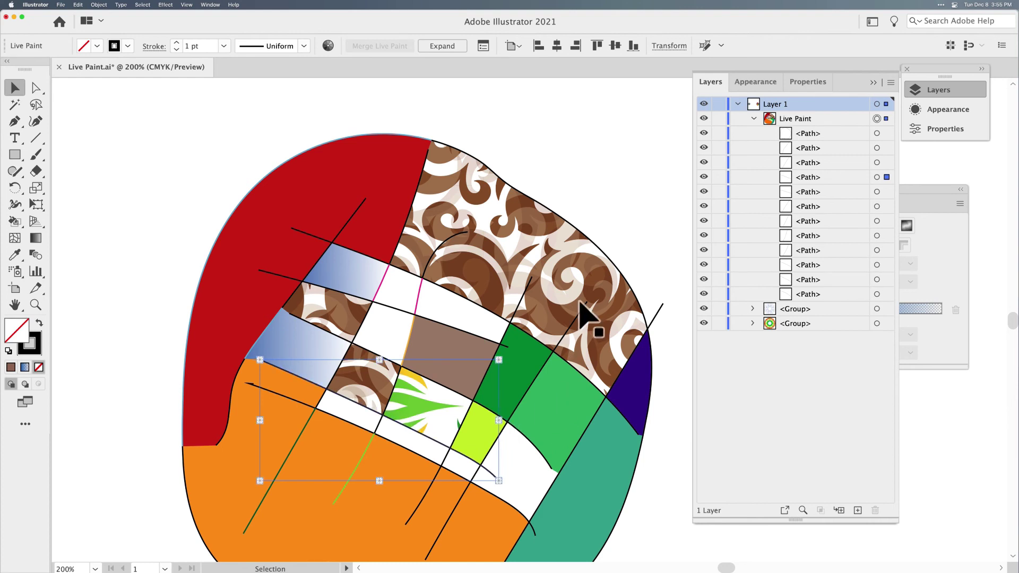
click(614, 209)
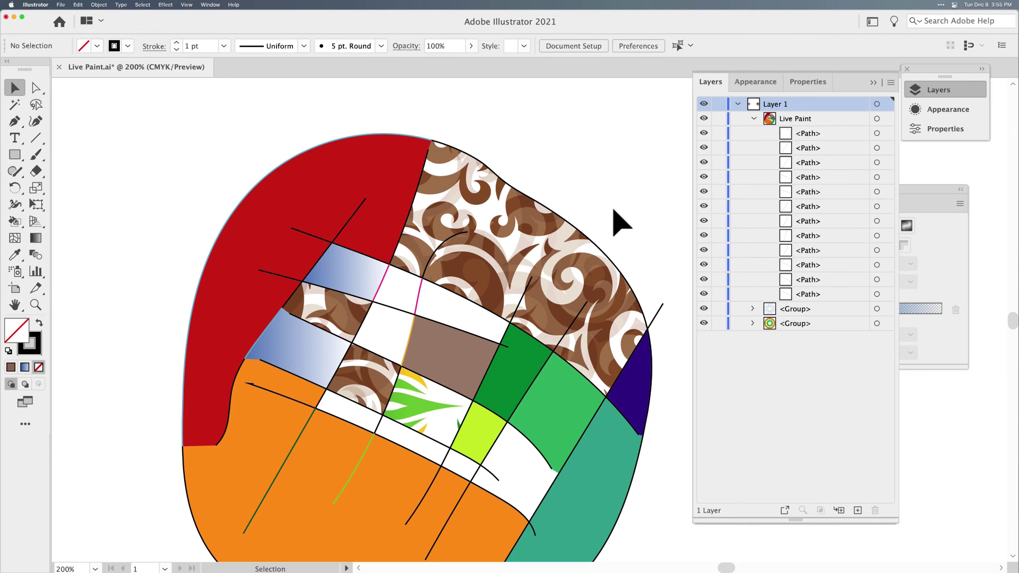
Step: Expand the blob's Live Paint group and ungroup the result into separate outline and fill groups
click(507, 215)
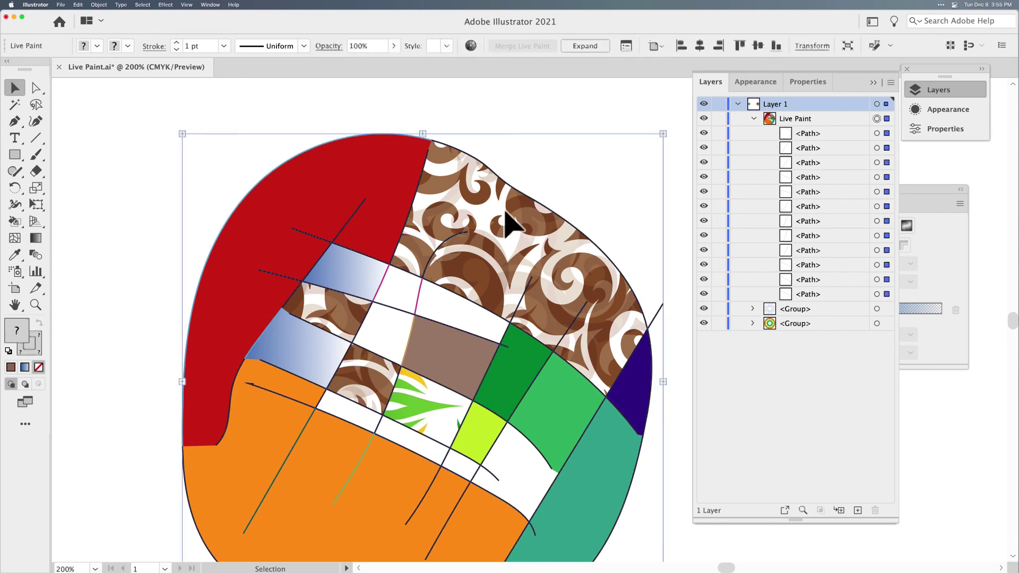
click(88, 5)
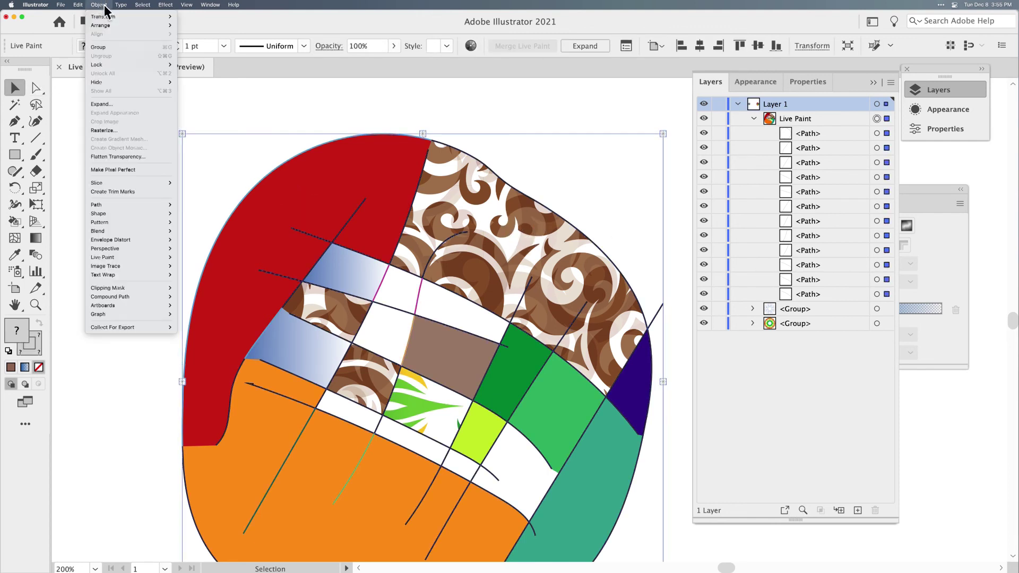
mouse_move(118, 259)
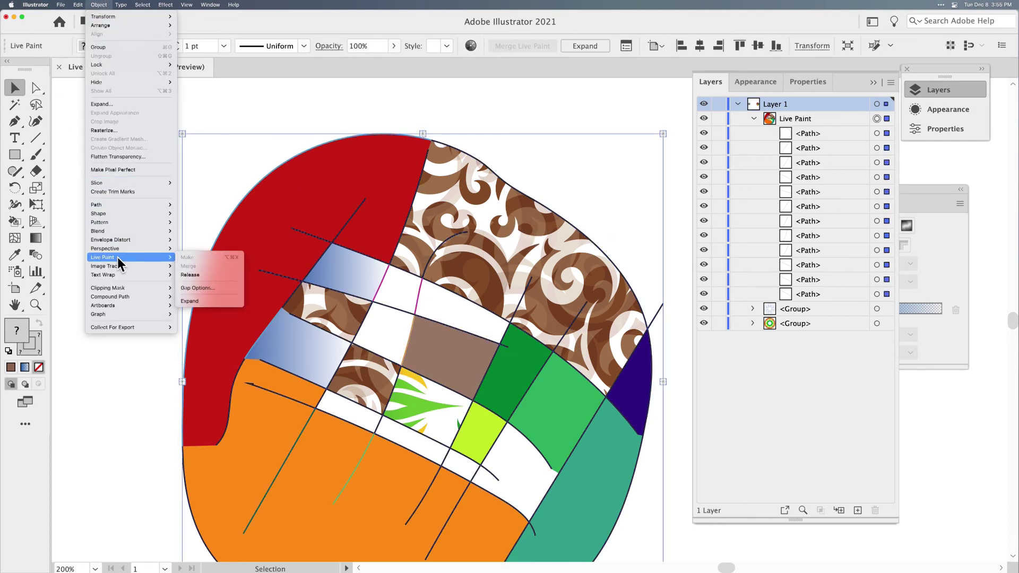
click(193, 301)
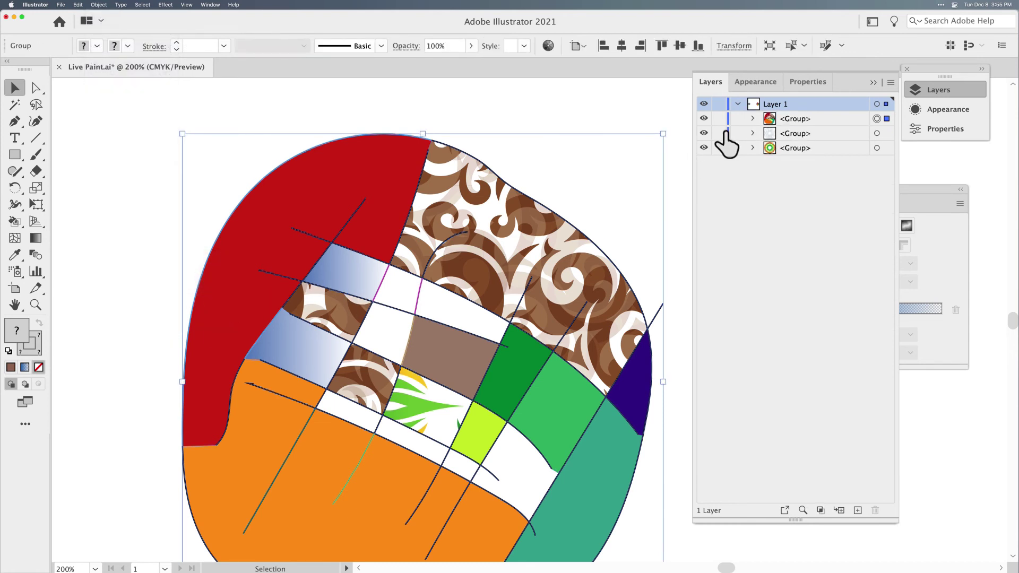
click(754, 119)
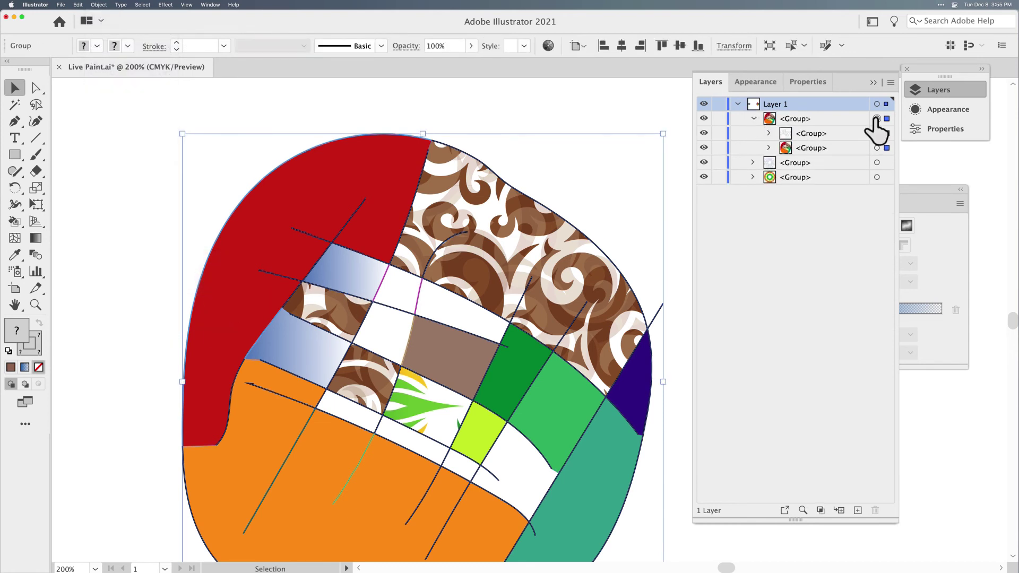
key(shift+super+g)
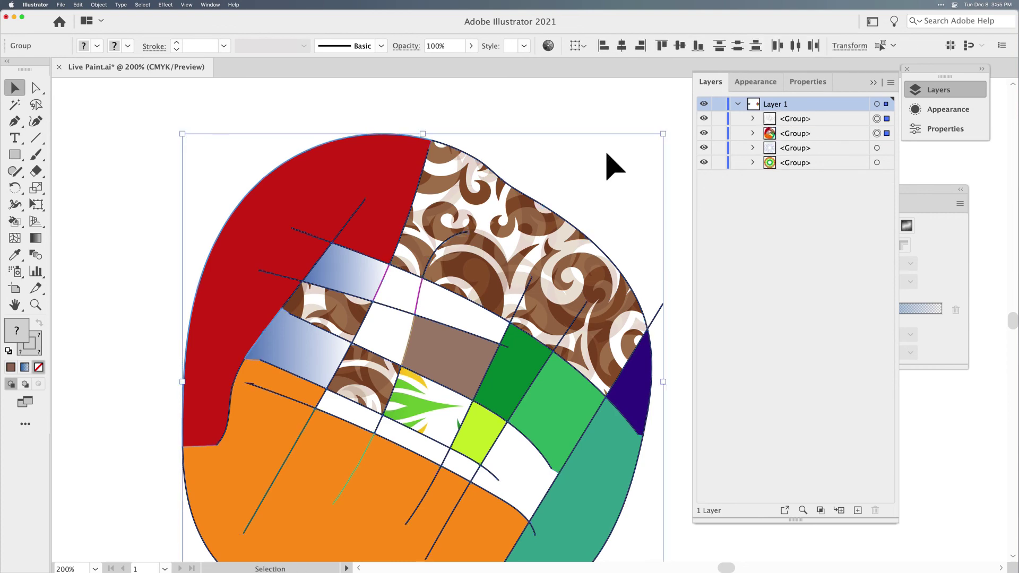
Step: Try moving the outline group off the coloured fills, undo the move and deselect
click(615, 167)
drag(507, 185, 284, 181)
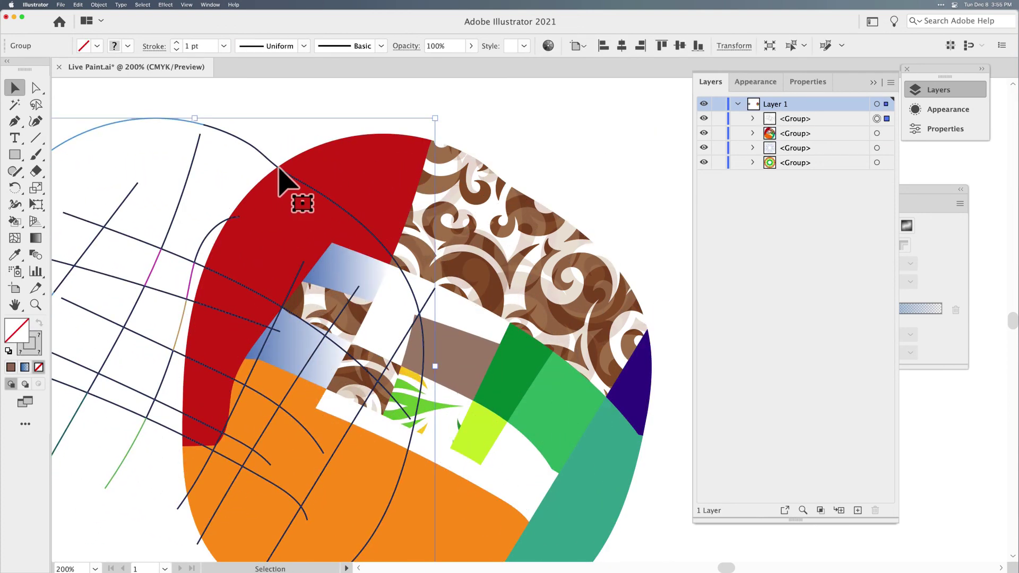
click(503, 210)
mouse_move(470, 211)
mouse_down()
mouse_move(531, 198)
mouse_move(480, 212)
mouse_move(479, 202)
mouse_up()
key(super+a)
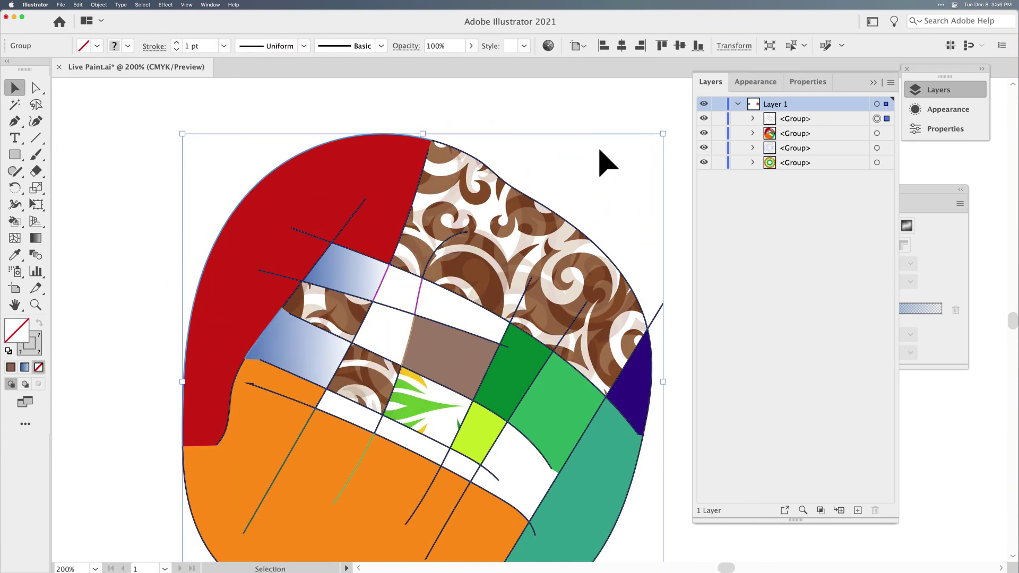
click(600, 150)
Step: Bring the coloured ring into view at 150% with empty canvas beside it
key(super+0)
mouse_move(348, 234)
mouse_down()
mouse_move(307, 191)
mouse_move(314, 199)
mouse_up()
key(super+1)
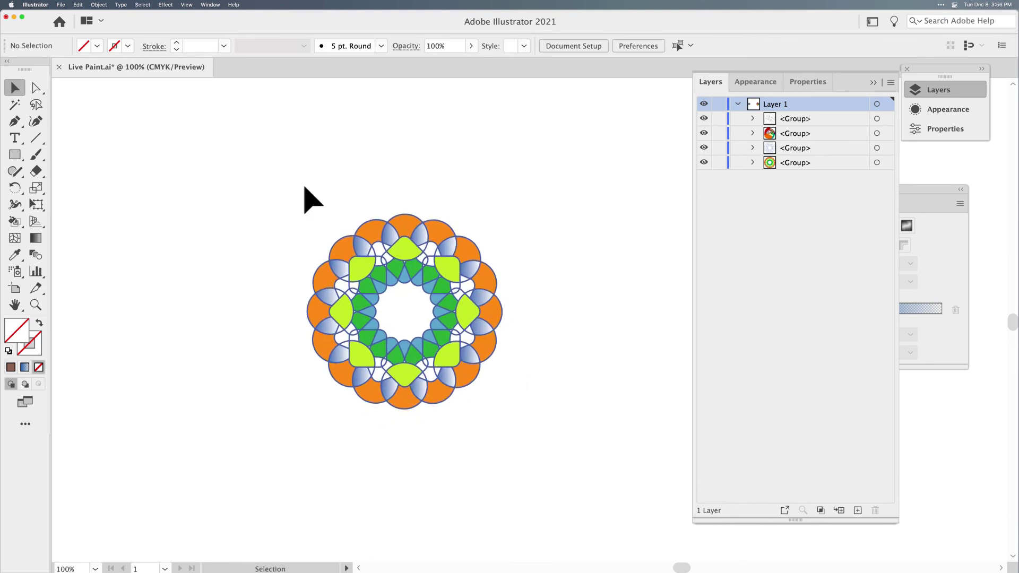
key(super+equal)
key(super+equal)
key(super+minus)
drag(586, 176, 578, 176)
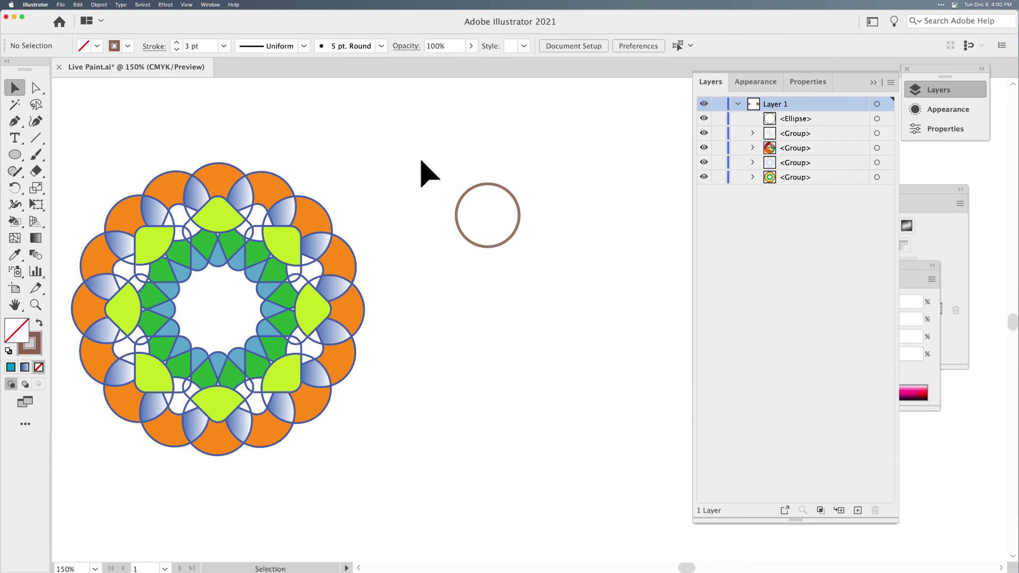
Step: Duplicate the small brown circle straight down with a slight overlap and repeat the copy to form a column of six circles
drag(423, 166, 552, 273)
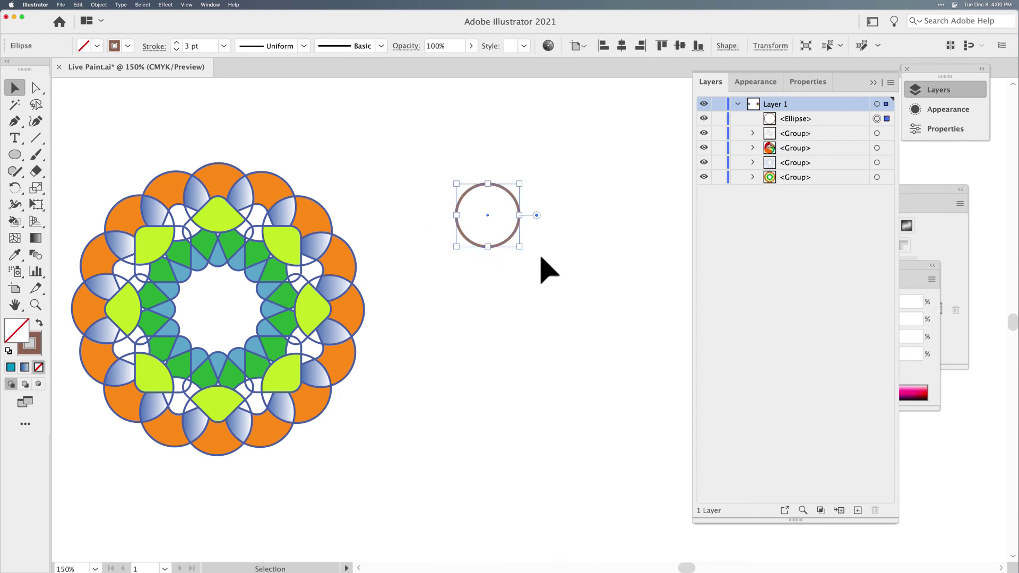
drag(506, 243, 509, 283)
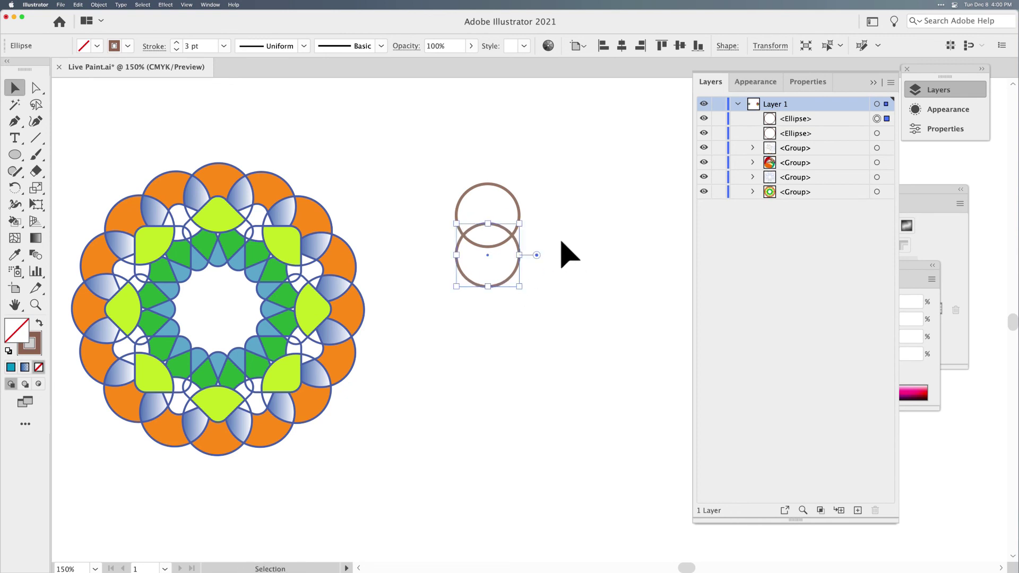
key(super+d)
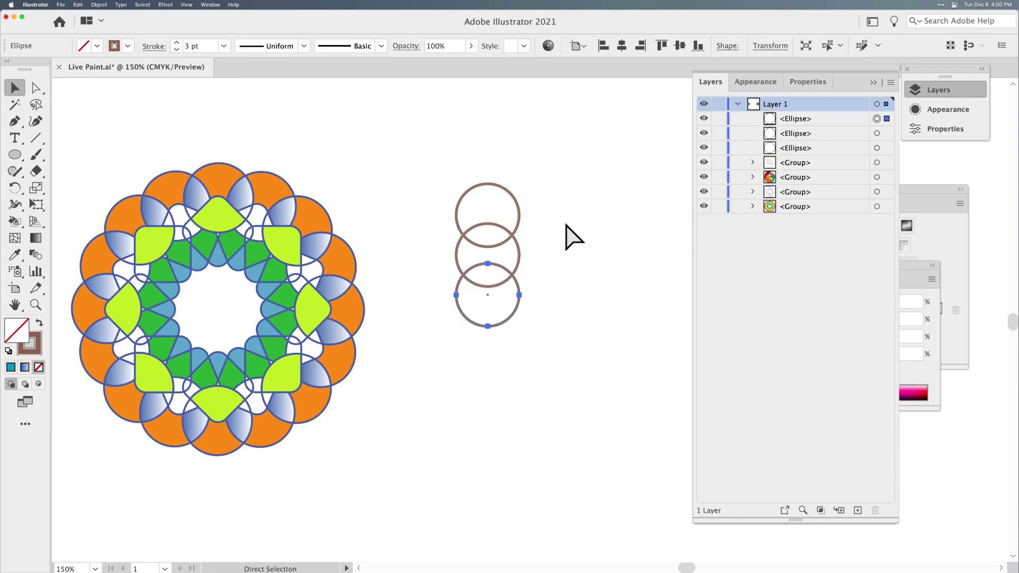
key(super+d)
key(super+d)
key(super+d)
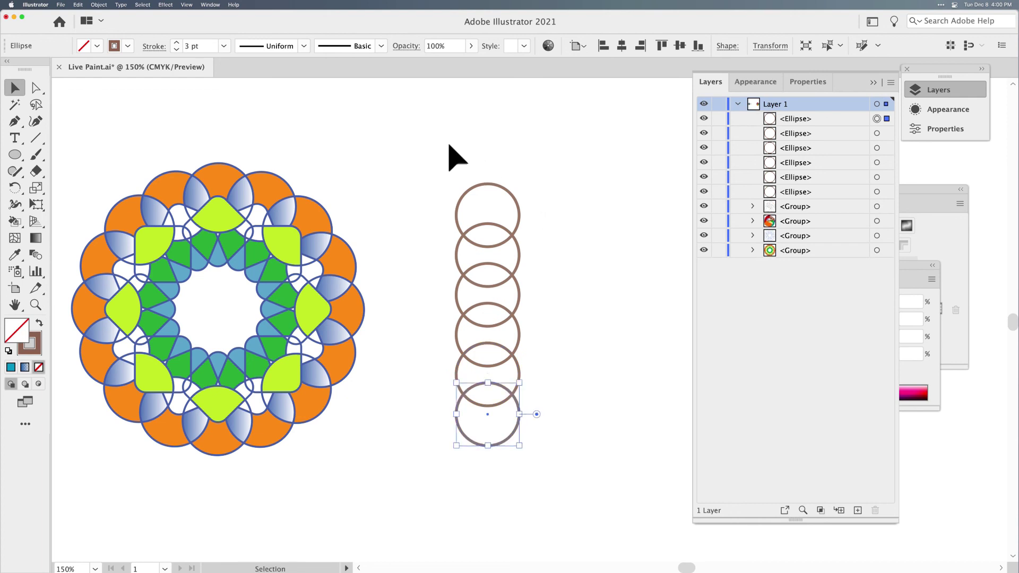
Step: Select all six circles in the column and fill them with the yellow-green swatch (C=20 M=0 Y=100 K=0)
drag(449, 180, 571, 475)
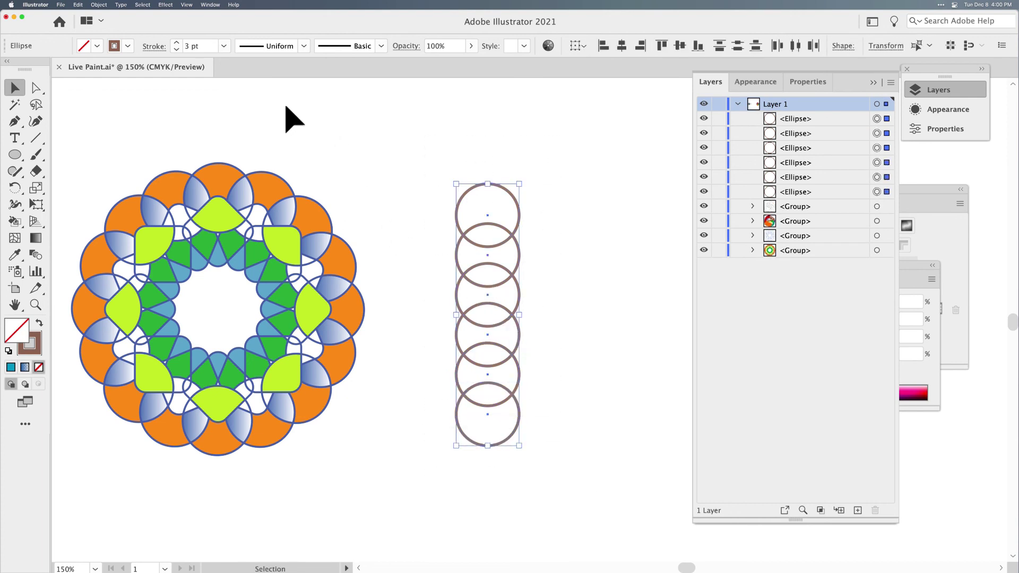
click(97, 46)
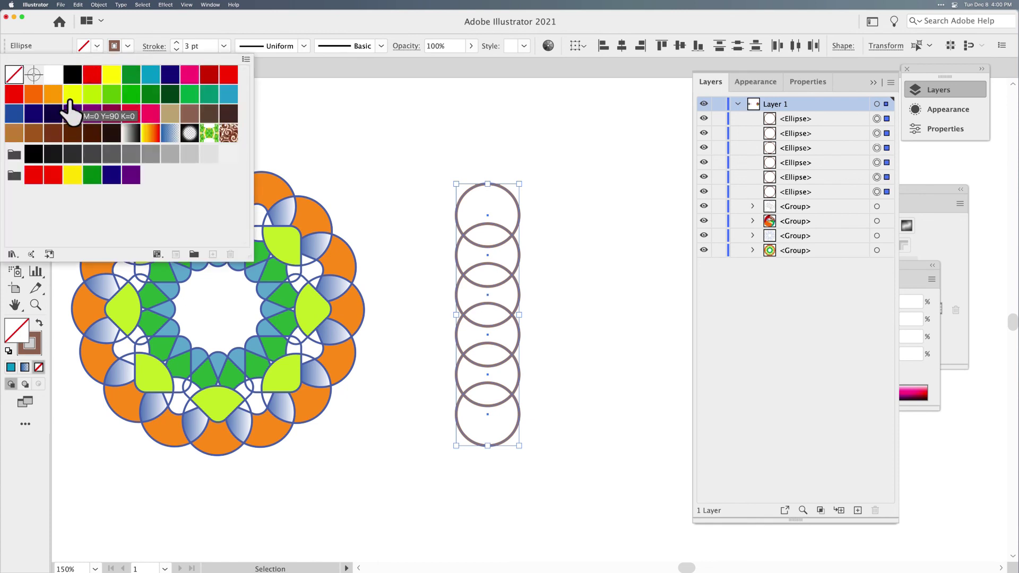
click(92, 94)
key(Escape)
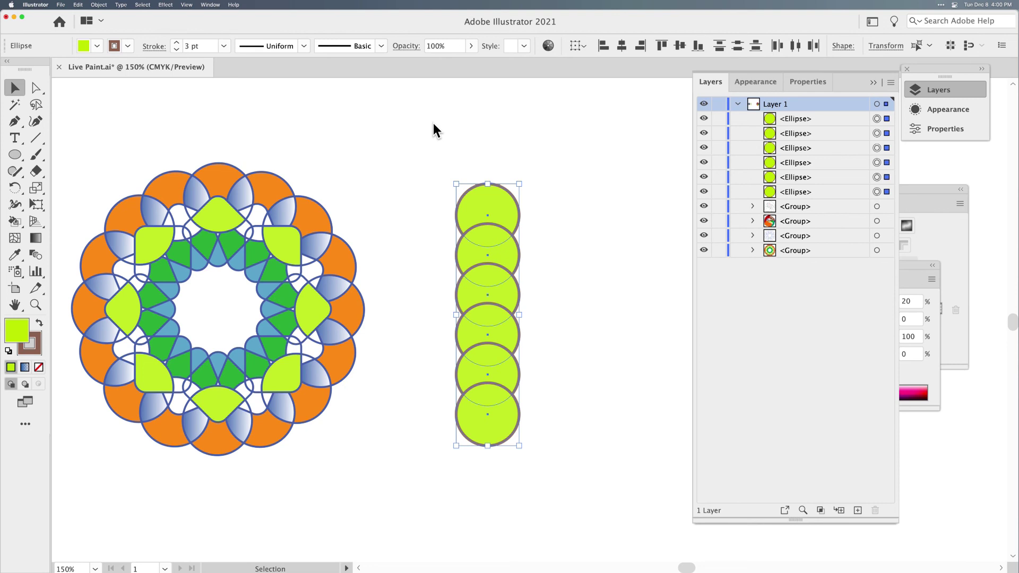
Step: Make a Live Paint group from the six selected yellow-green circles and activate the Live Paint Bucket
click(100, 5)
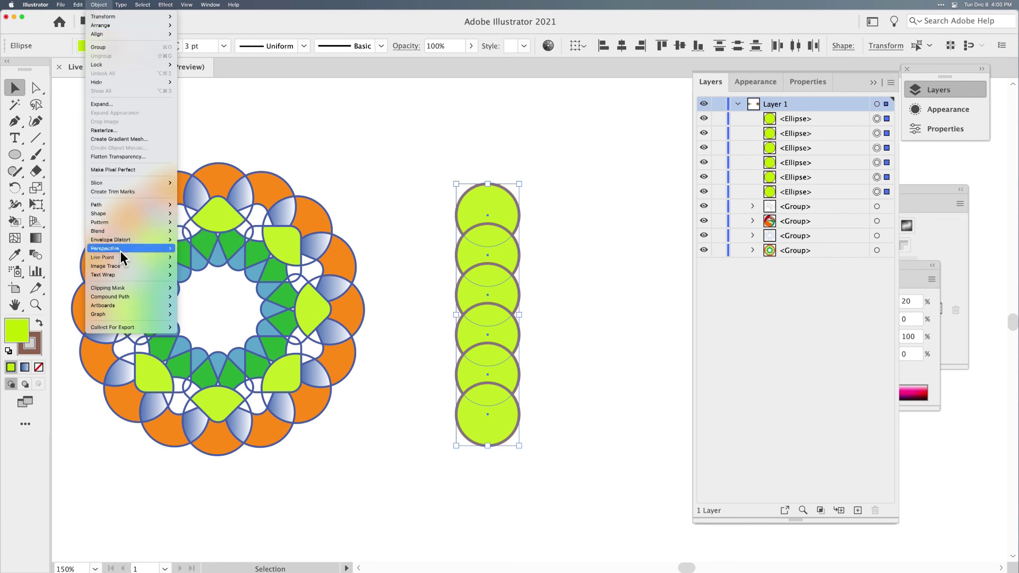
mouse_move(120, 259)
click(217, 257)
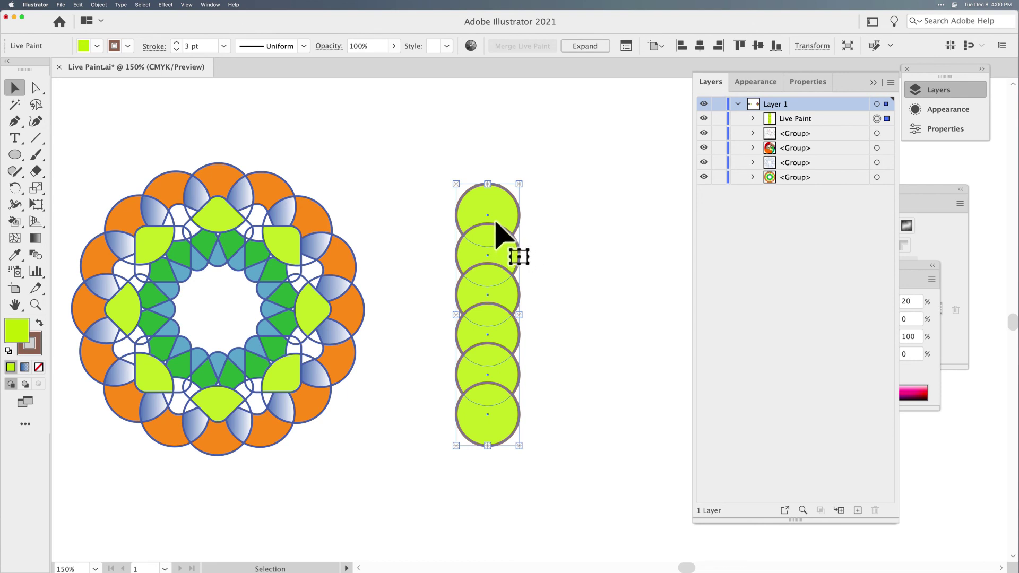
key(k)
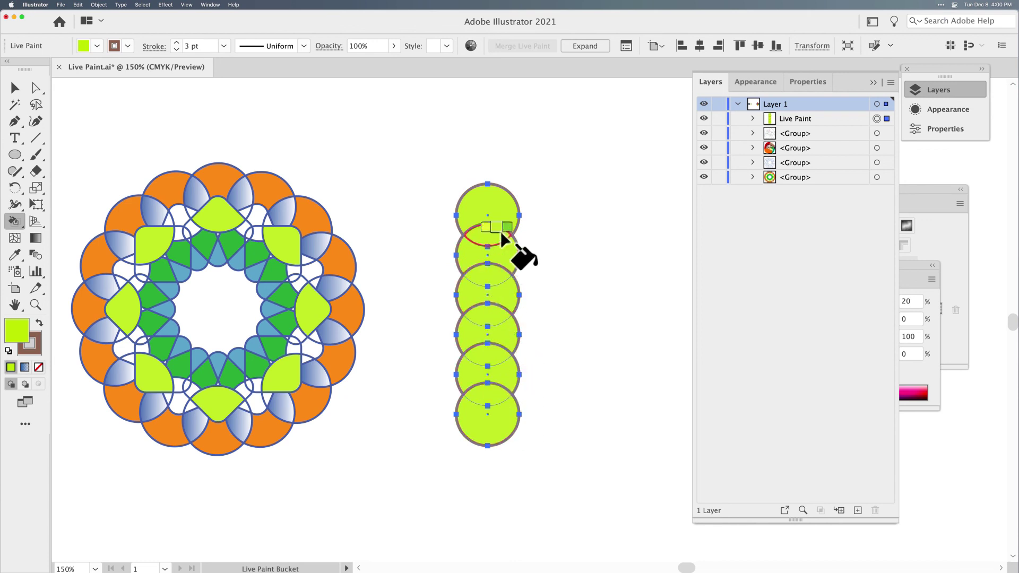
Step: Expand the circle column's Live Paint group into ordinary artwork and return to the Selection tool
click(102, 4)
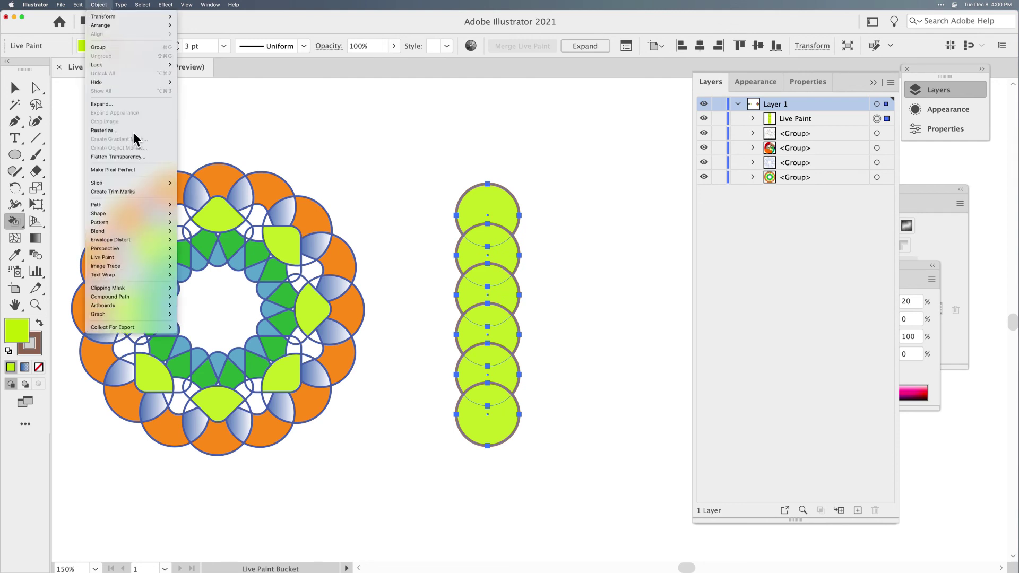
mouse_move(142, 259)
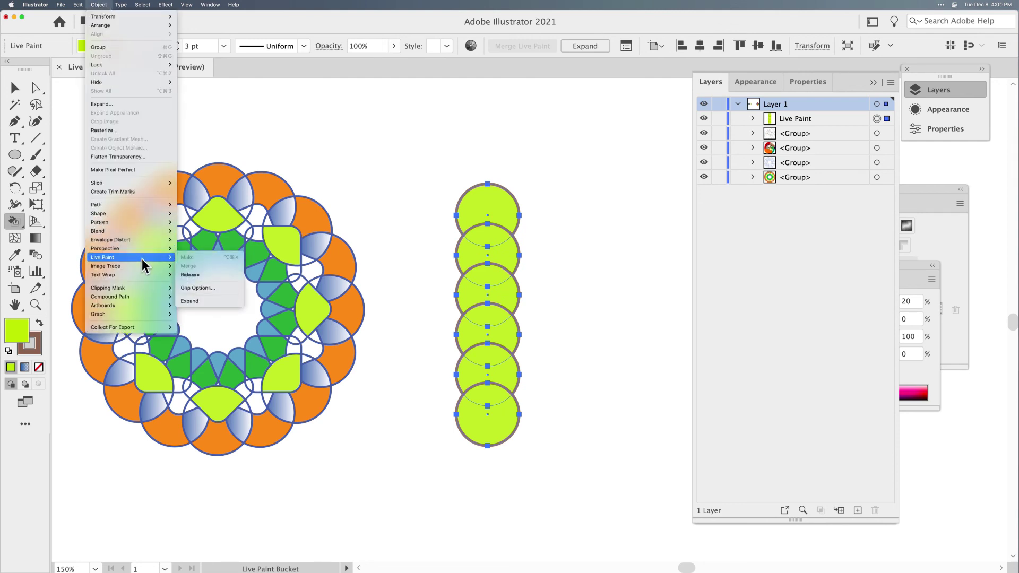
click(196, 302)
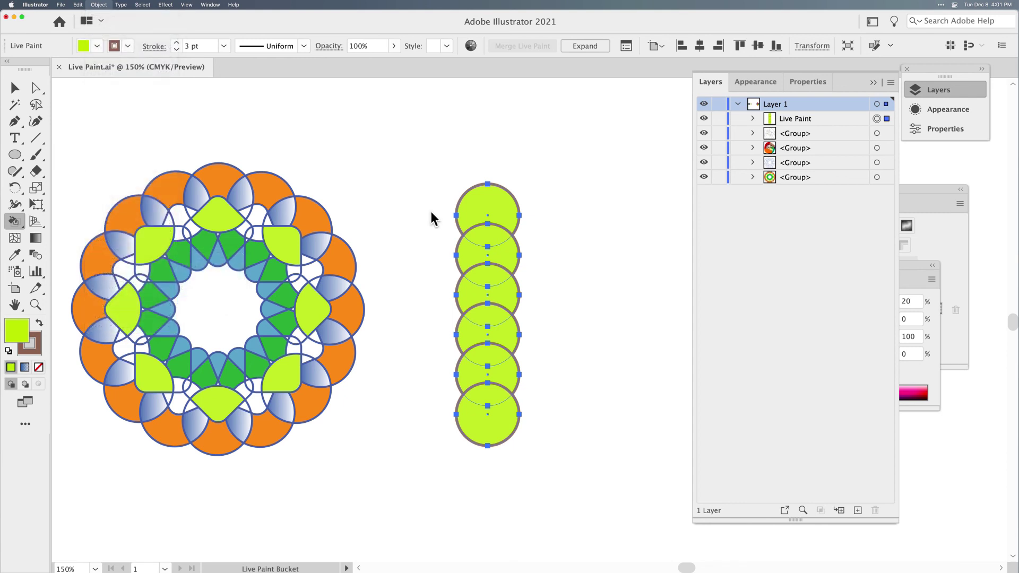
key(v)
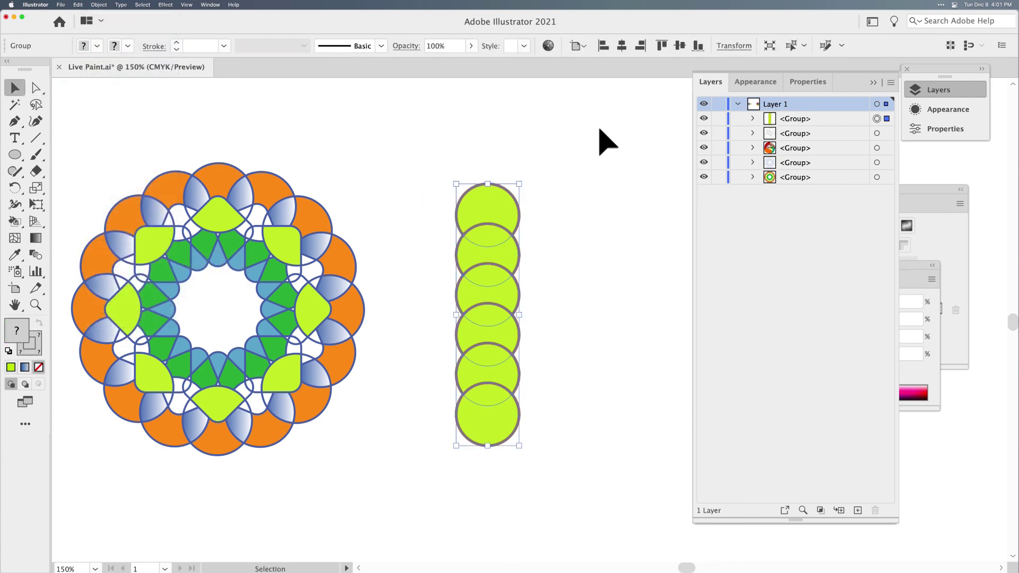
Step: Ungroup the expanded column into fills and outlines, then pull the brown outline group aside and delete it
key(super+f)
click(652, 136)
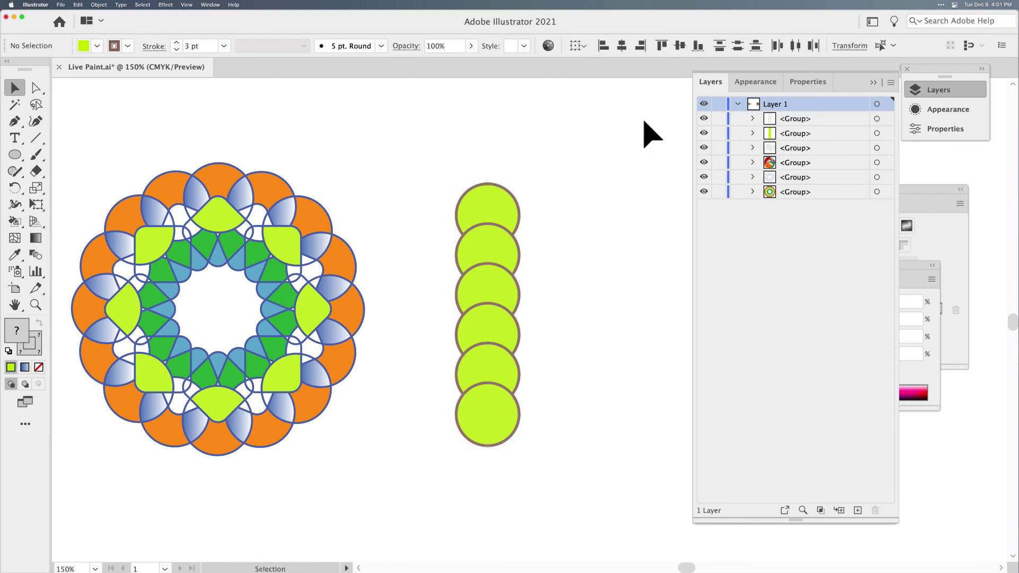
drag(510, 191, 612, 195)
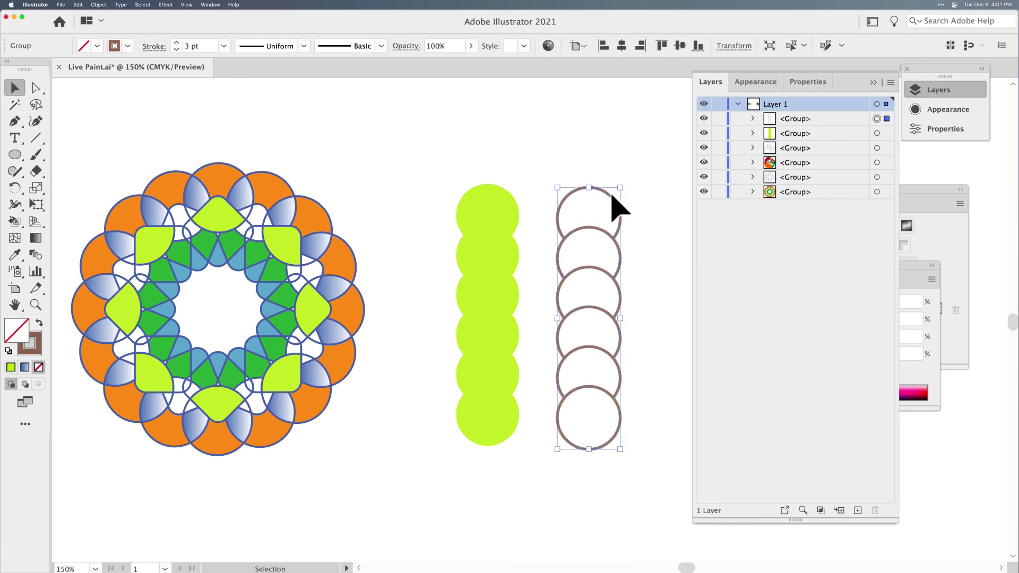
key(Delete)
Step: Ungroup the remaining yellow-green fills into individual paths and deselect them
click(513, 216)
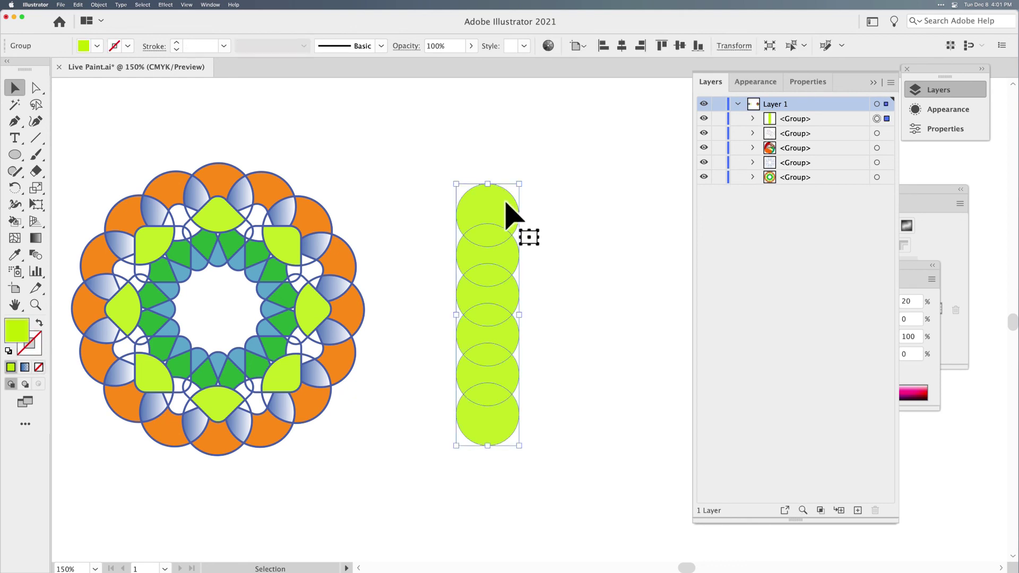
key(super+shift+g)
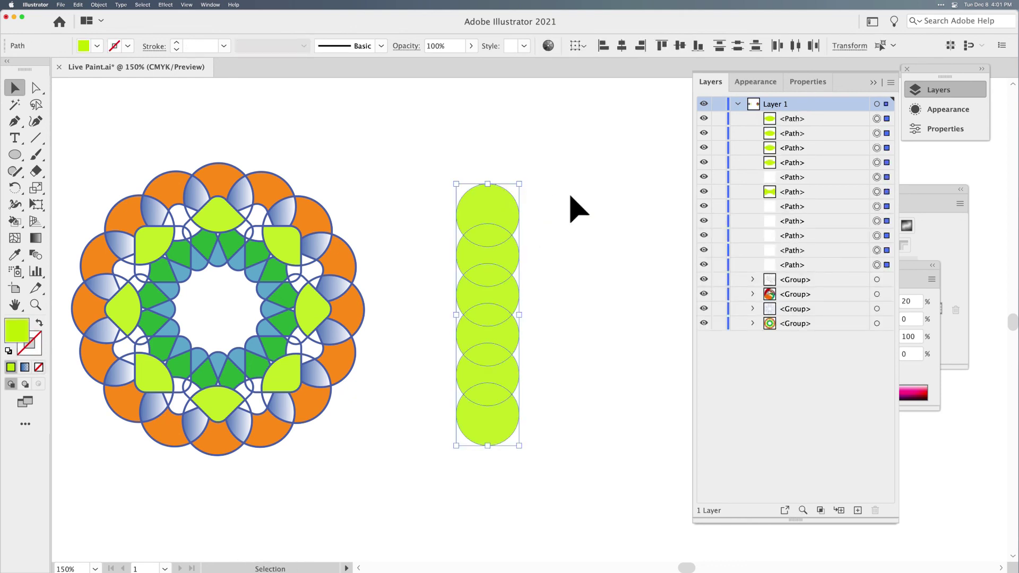
click(571, 209)
Step: Shift the column's end pieces outward and its inner segments vertically apart to leave white gaps between the shapes, then deselect
click(505, 209)
drag(505, 209, 505, 183)
drag(496, 227, 496, 227)
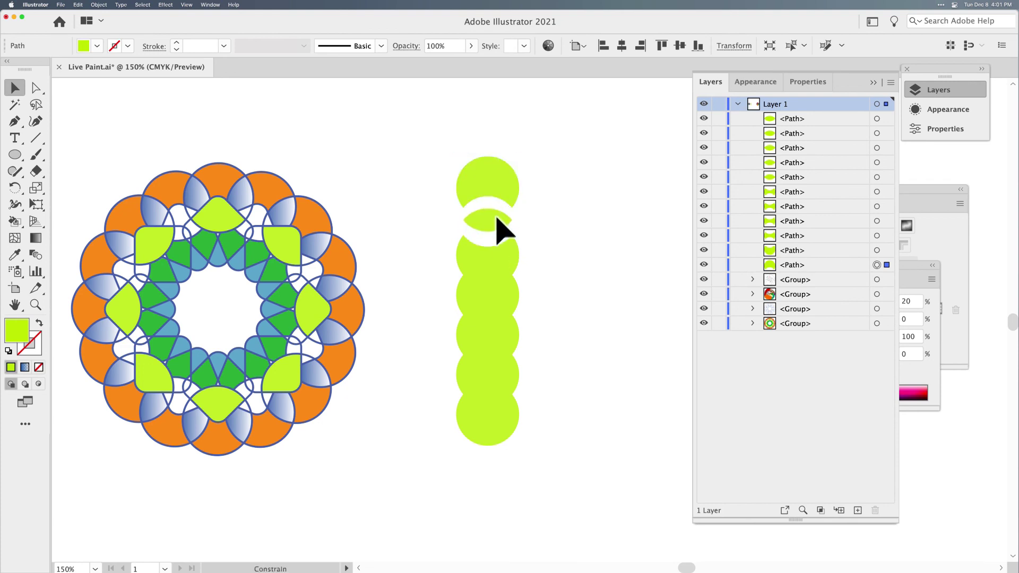
drag(501, 266, 495, 281)
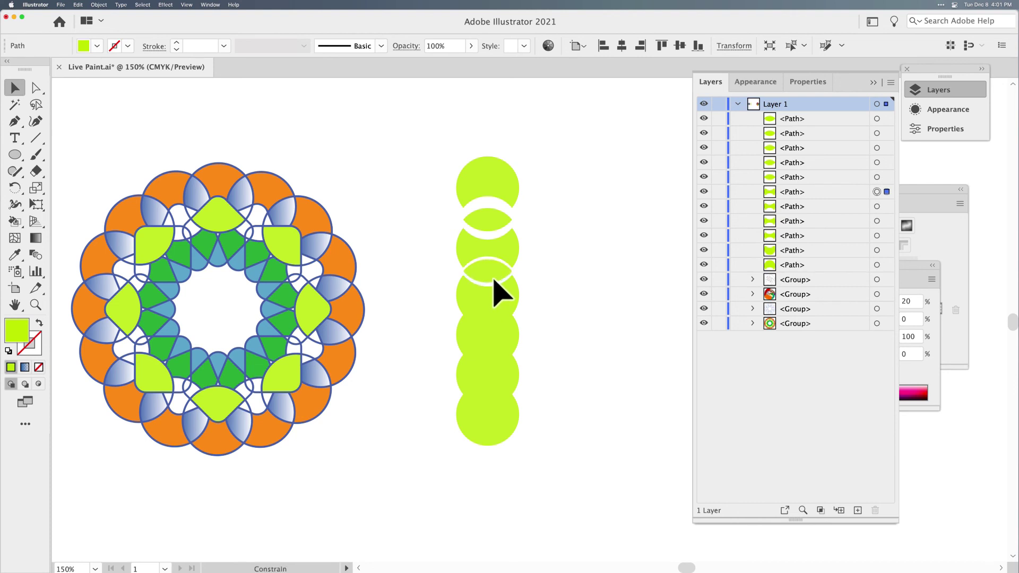
drag(499, 422, 496, 471)
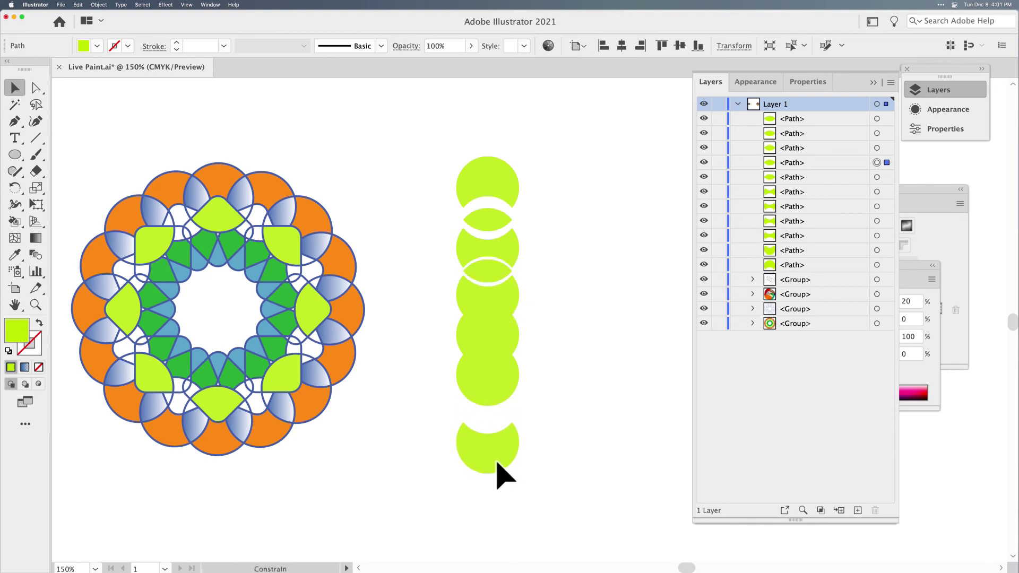
drag(491, 404, 489, 421)
drag(494, 371, 503, 343)
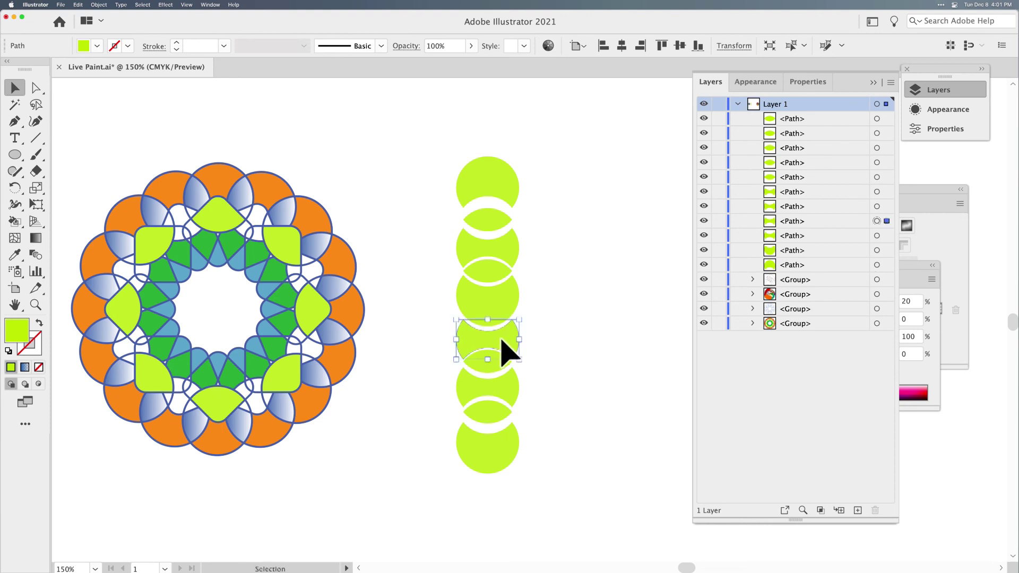
click(556, 341)
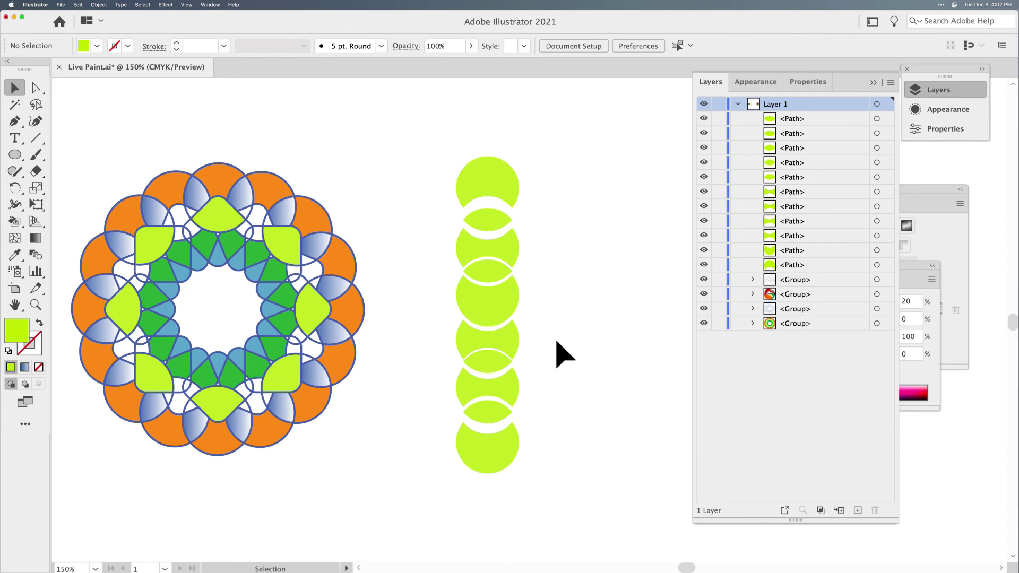
right_click(504, 187)
key(Escape)
click(505, 187)
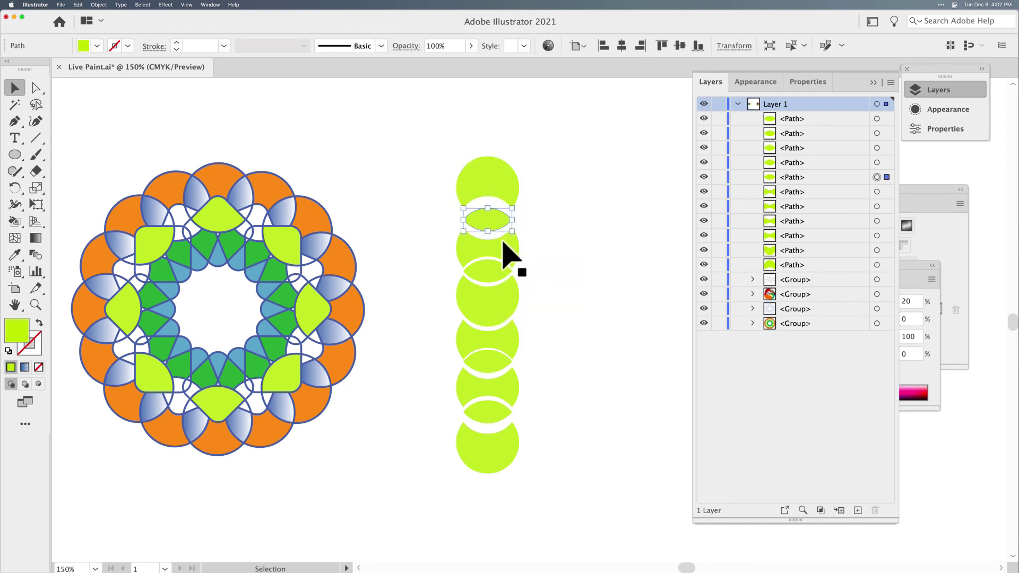
click(577, 260)
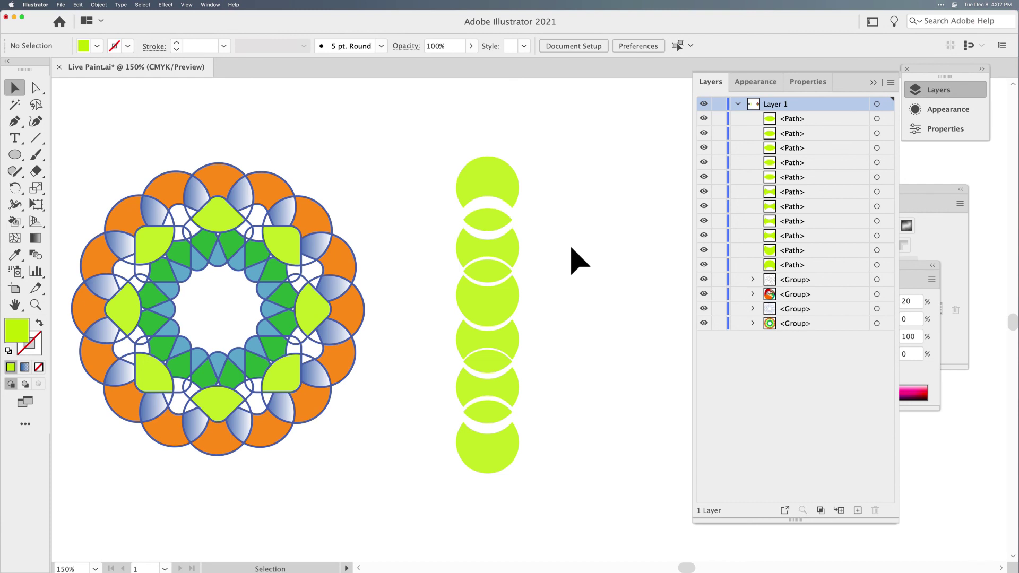